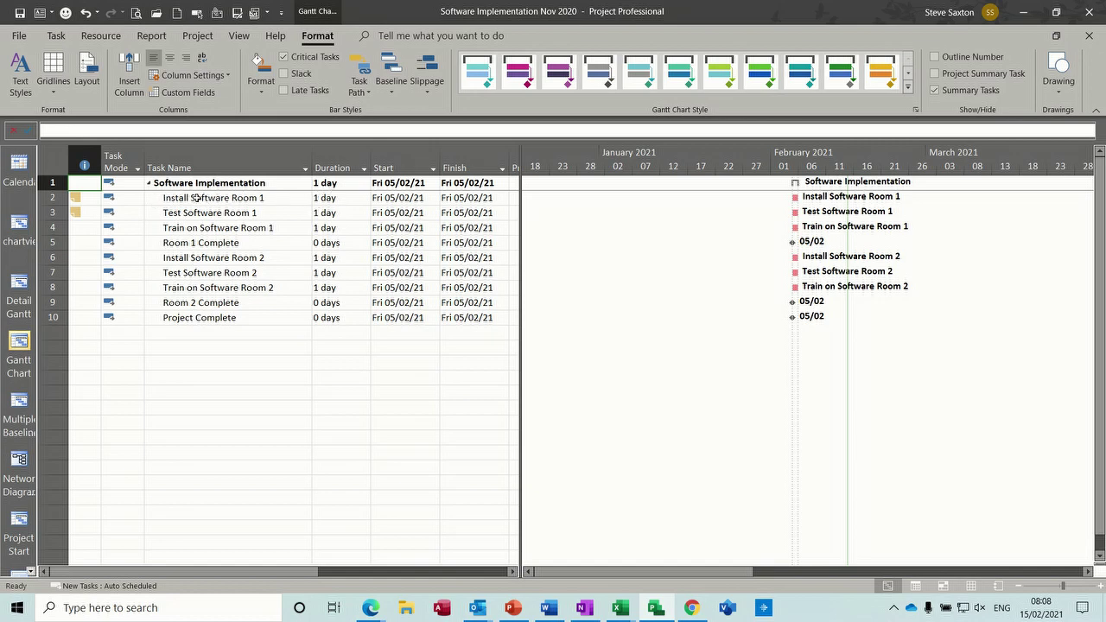
Add the note text "Config" to the Train on Software Room 1 task, followed by a new line.
left_click(222, 229)
double_click(222, 229)
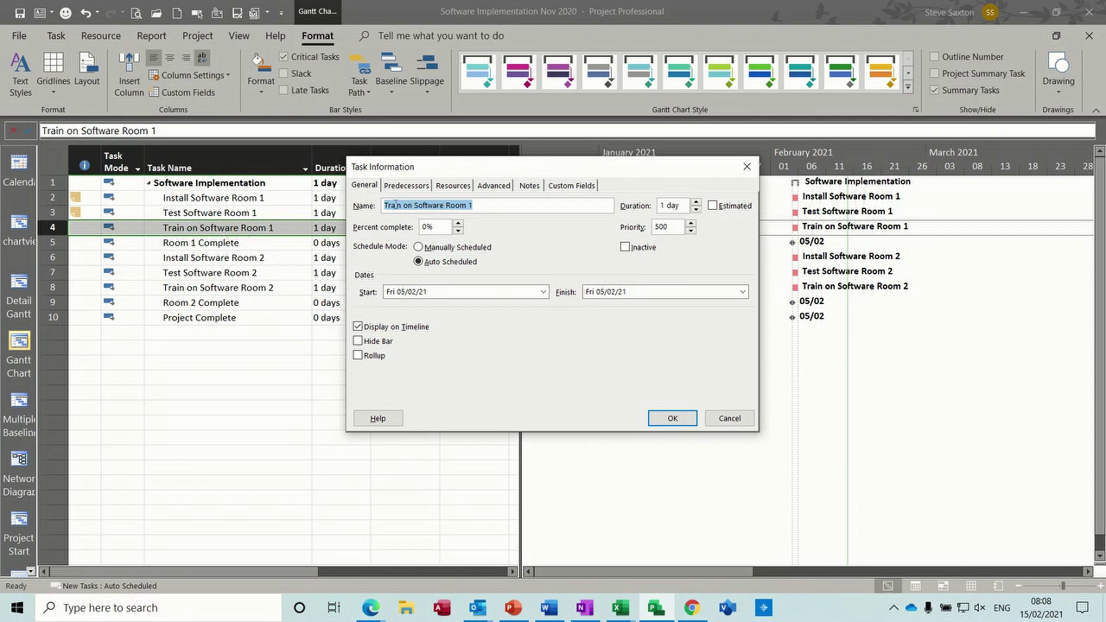
left_click(529, 187)
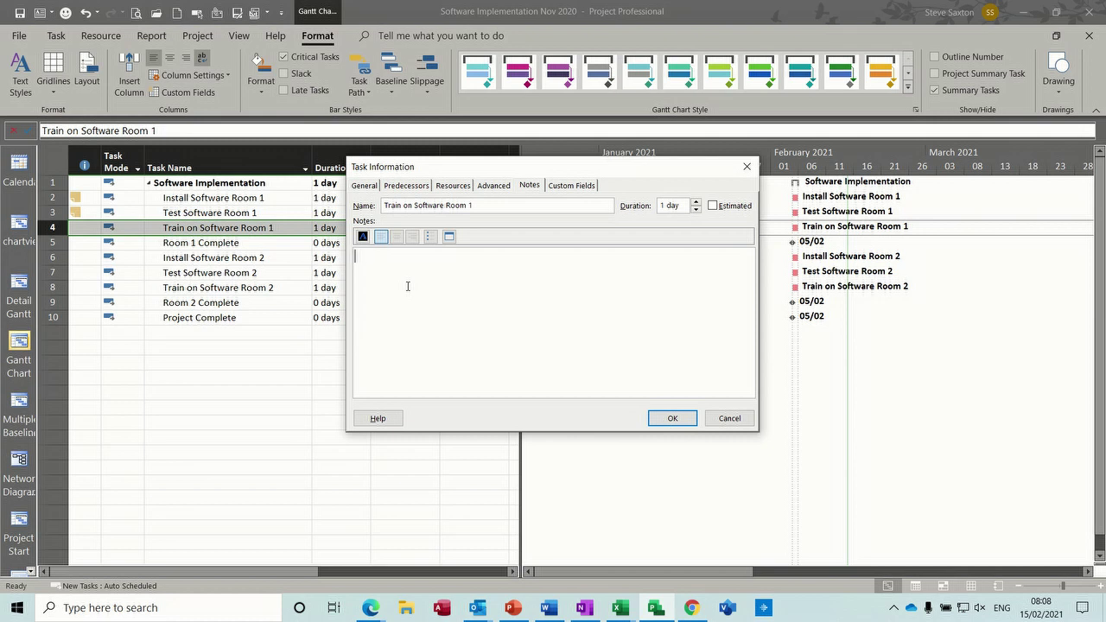
type("Config")
key("Return")
left_click(388, 257)
Start inserting an object from file into the note and choose the Charting 2020 workbook from the Examples > Excel 2020 folder.
left_click(448, 237)
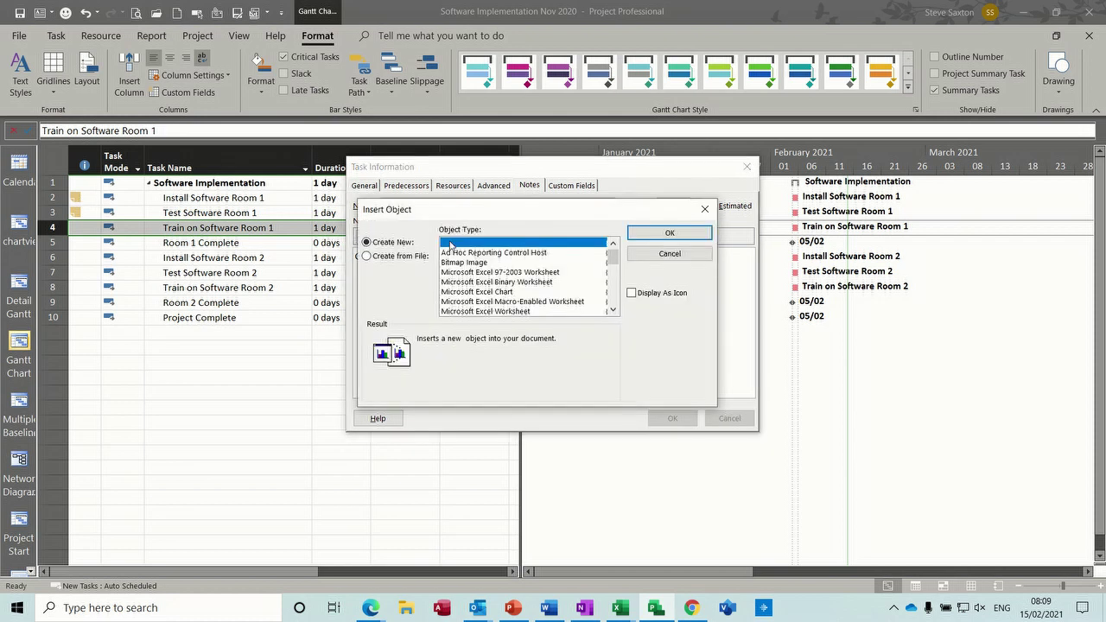
left_click(396, 261)
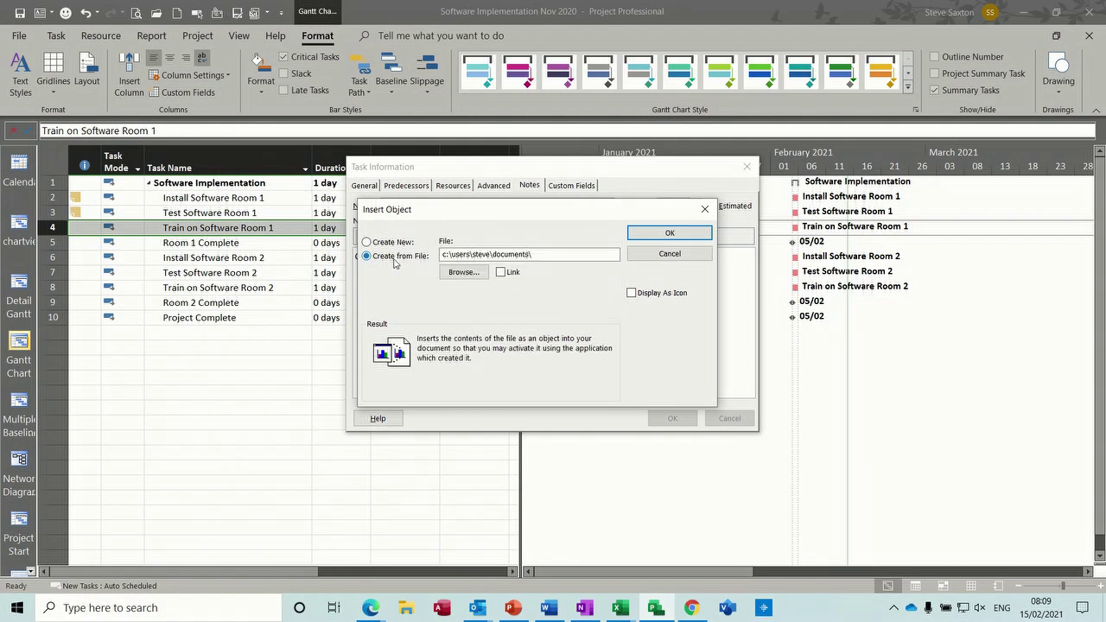
left_click(466, 277)
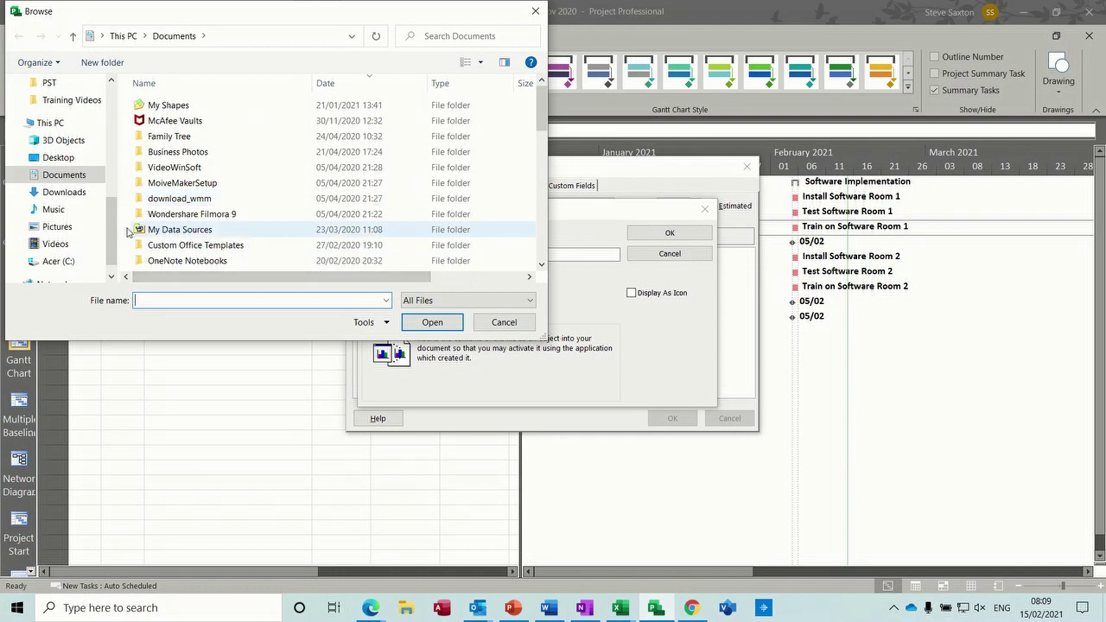
left_click_drag(112, 234, 114, 188)
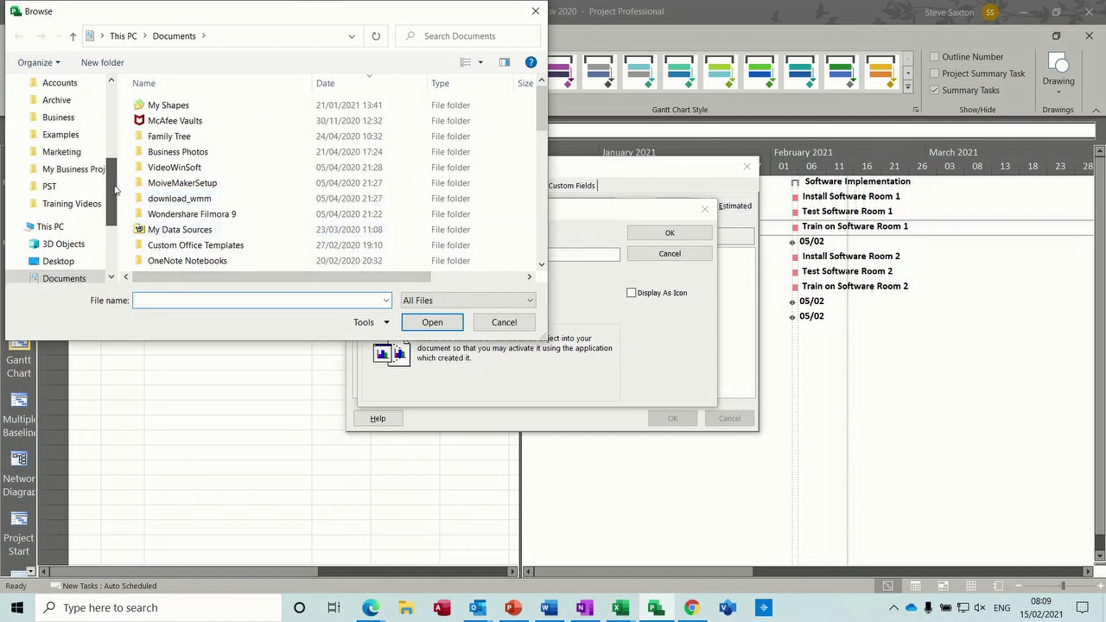
left_click(86, 135)
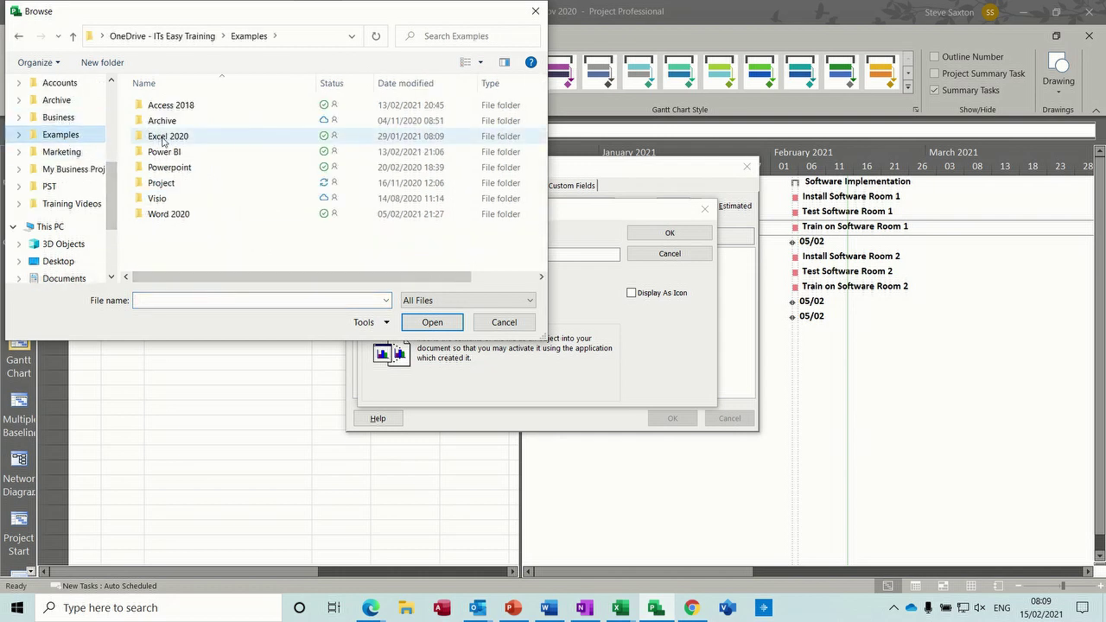
double_click(165, 137)
double_click(184, 137)
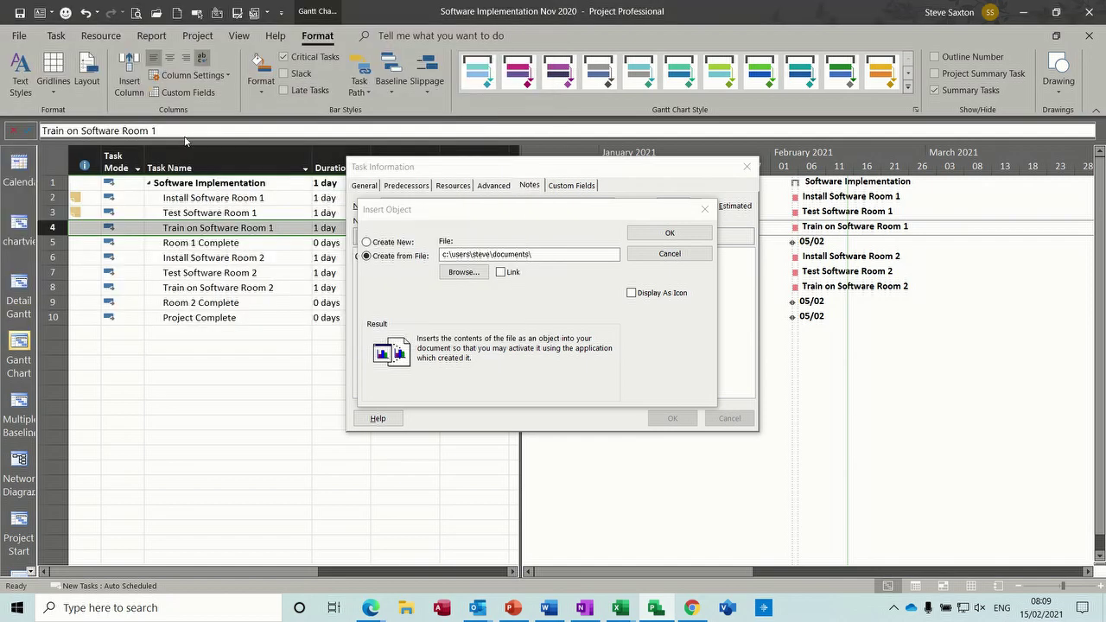
Insert the chosen workbook into the note as a linked object displayed as an icon.
left_click(500, 273)
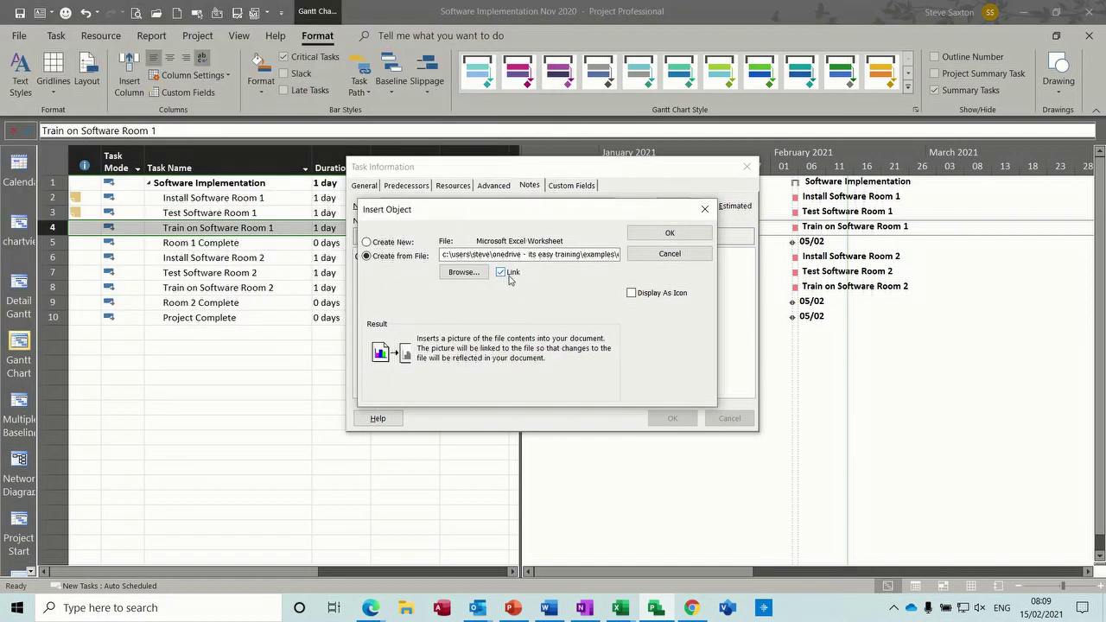
left_click(631, 294)
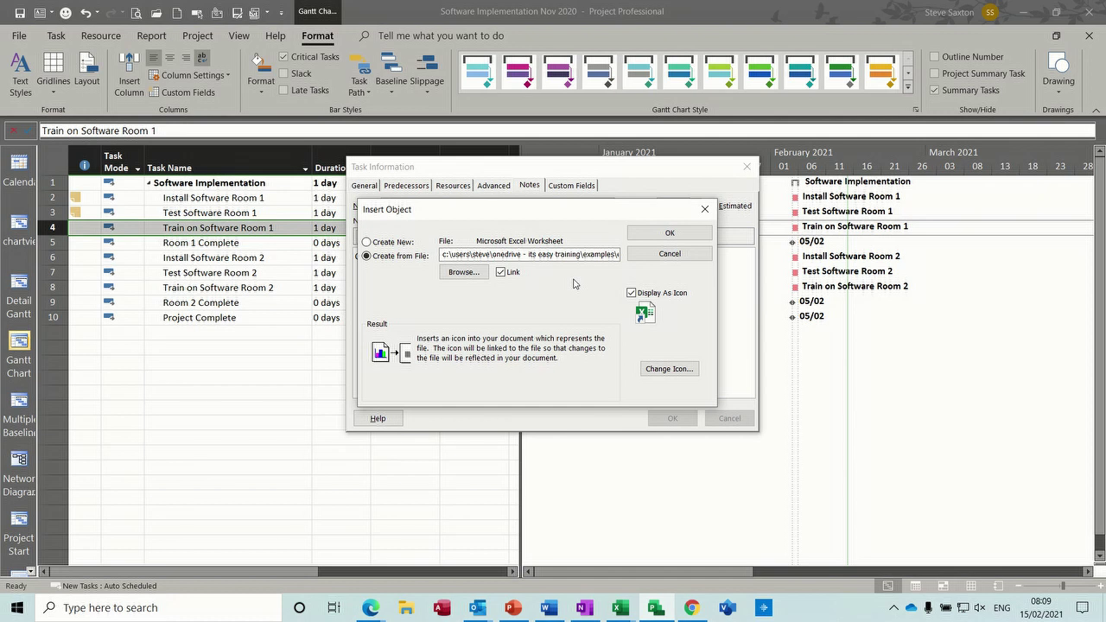
left_click(669, 234)
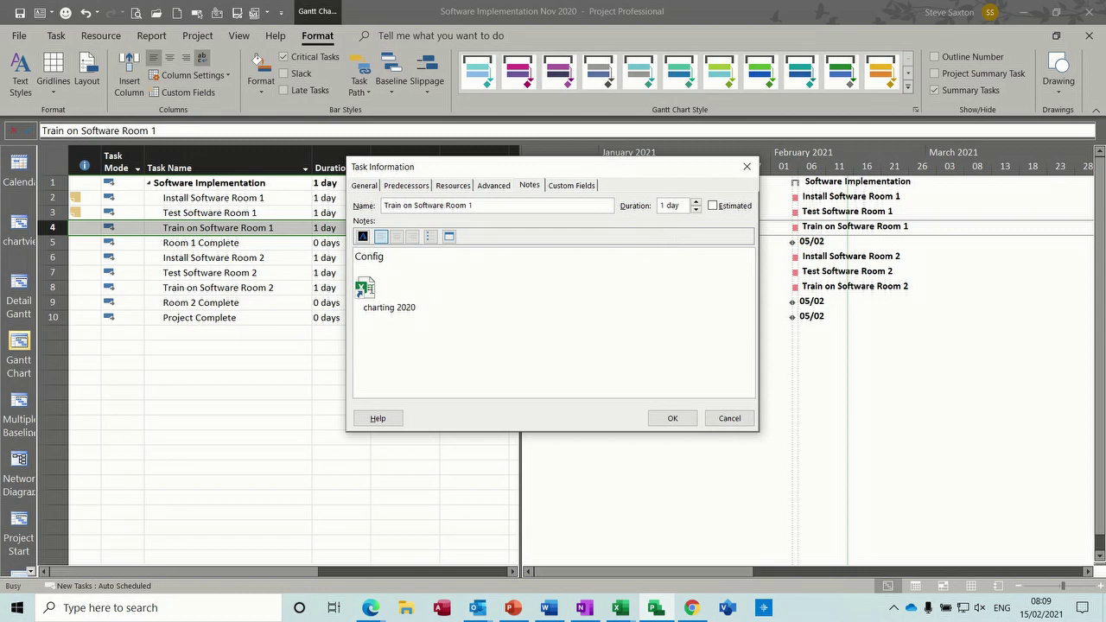
Test the linked workbook by opening it from the note, close it without saving, and accept the task information.
left_click(370, 294)
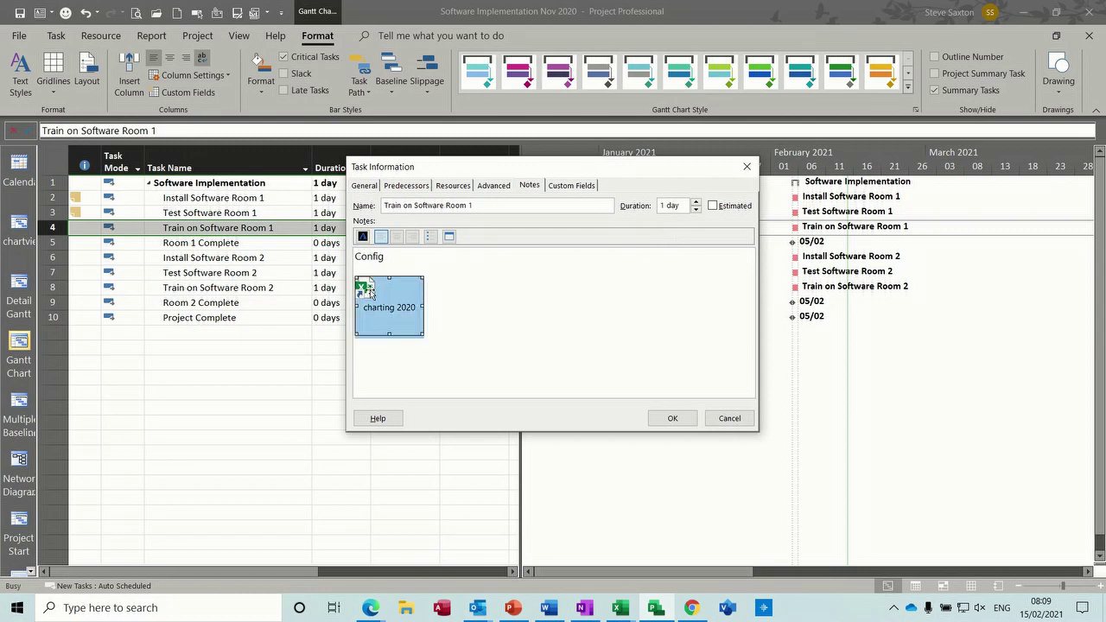
double_click(370, 294)
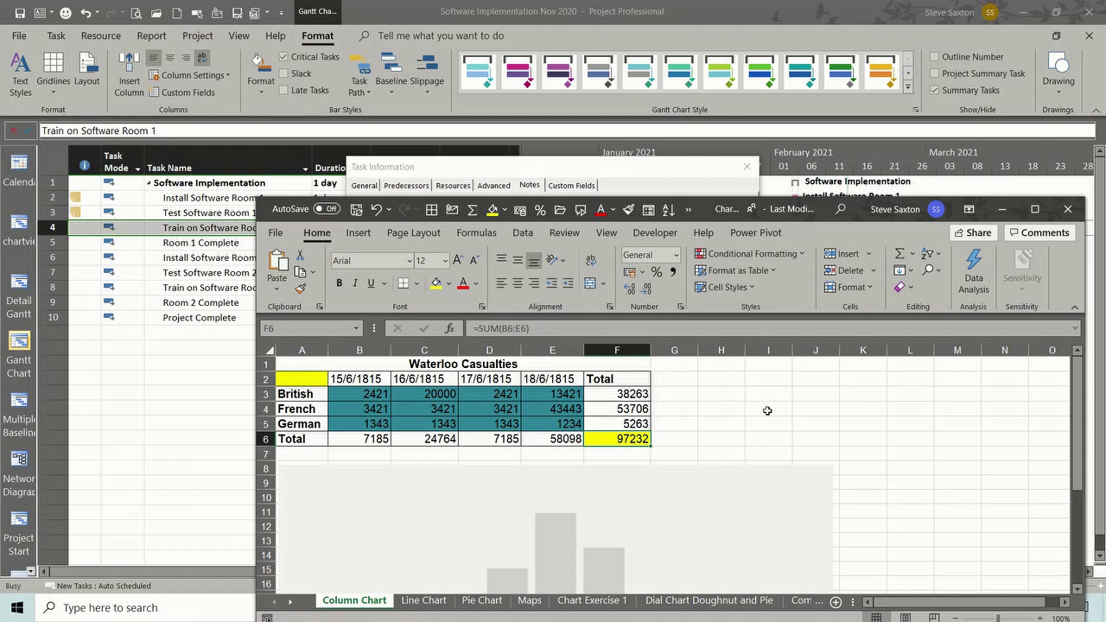
left_click(767, 411)
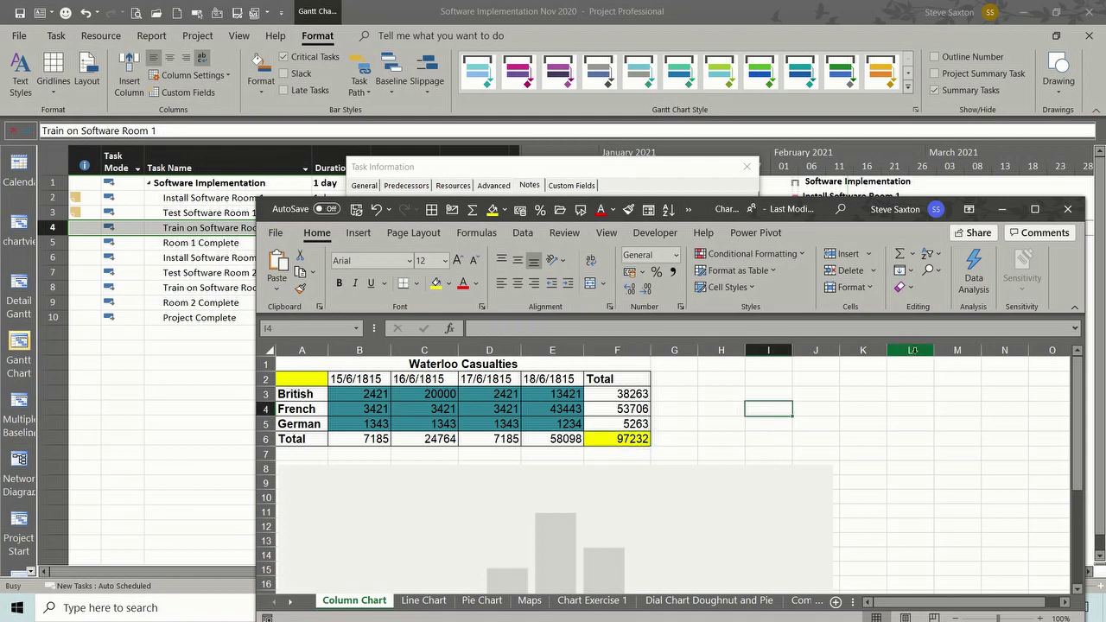
left_click(1068, 212)
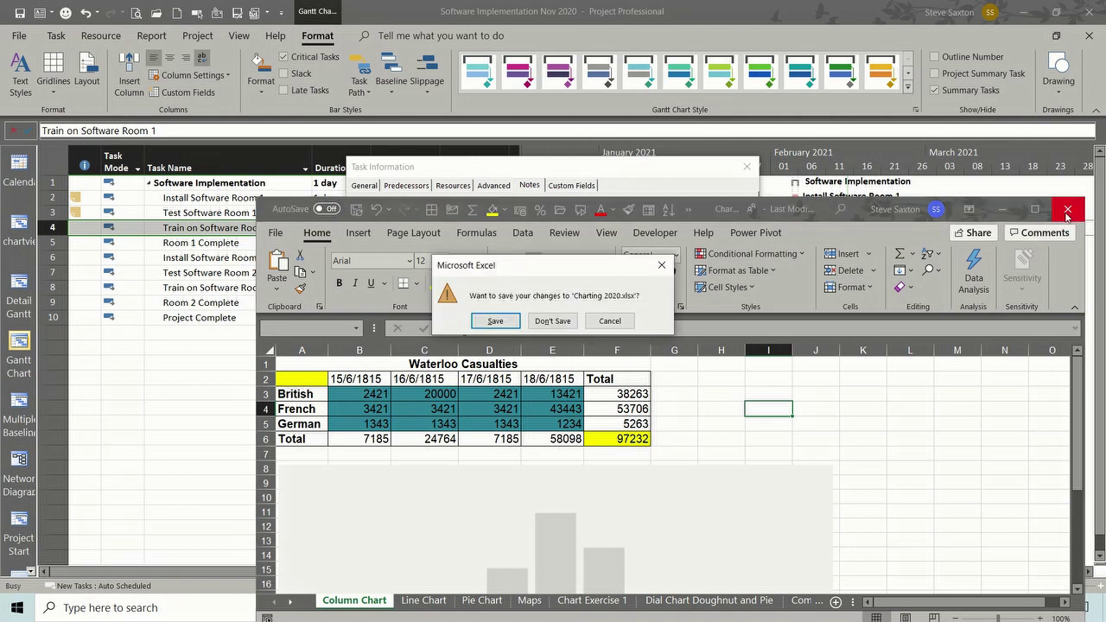
left_click(560, 321)
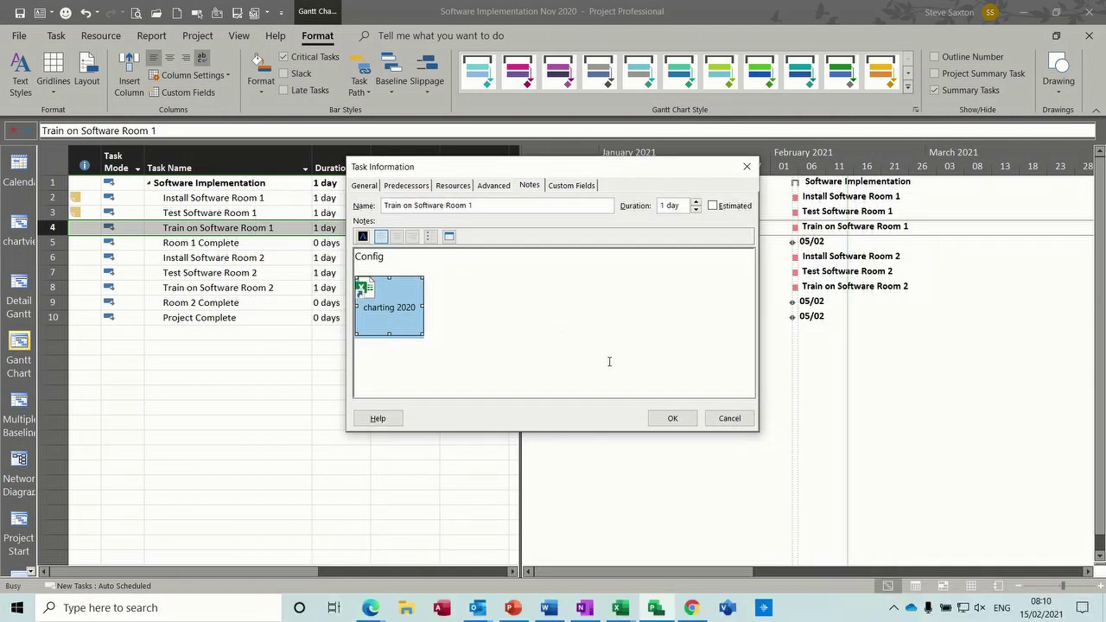
left_click(672, 419)
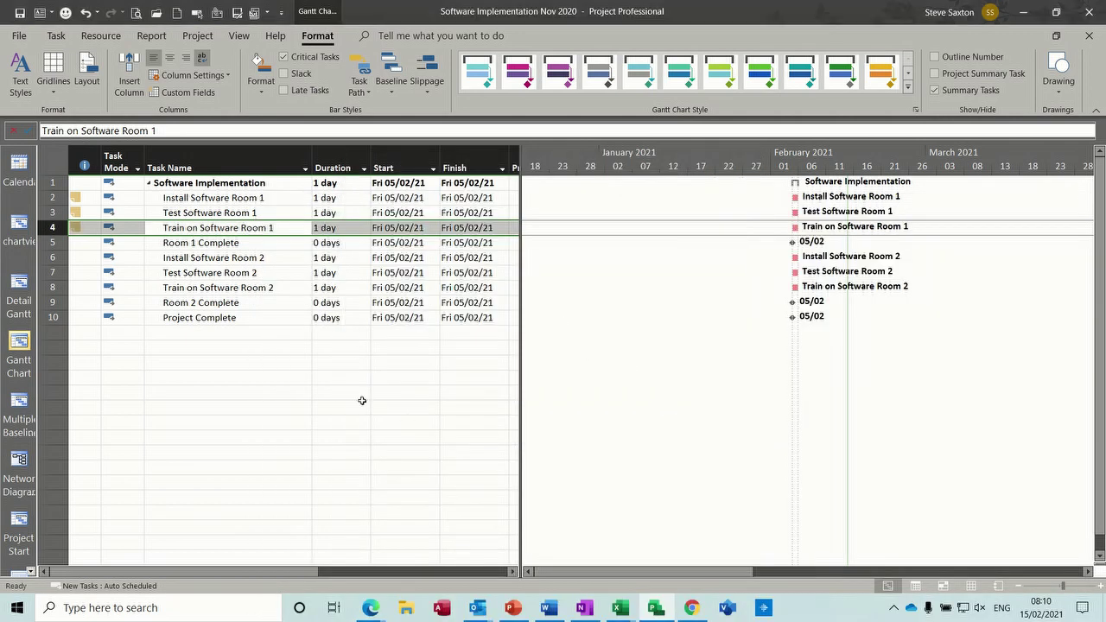
mouse_move(81, 229)
View the Cost table beside the Gantt chart, and return to the Entry table.
left_click(239, 36)
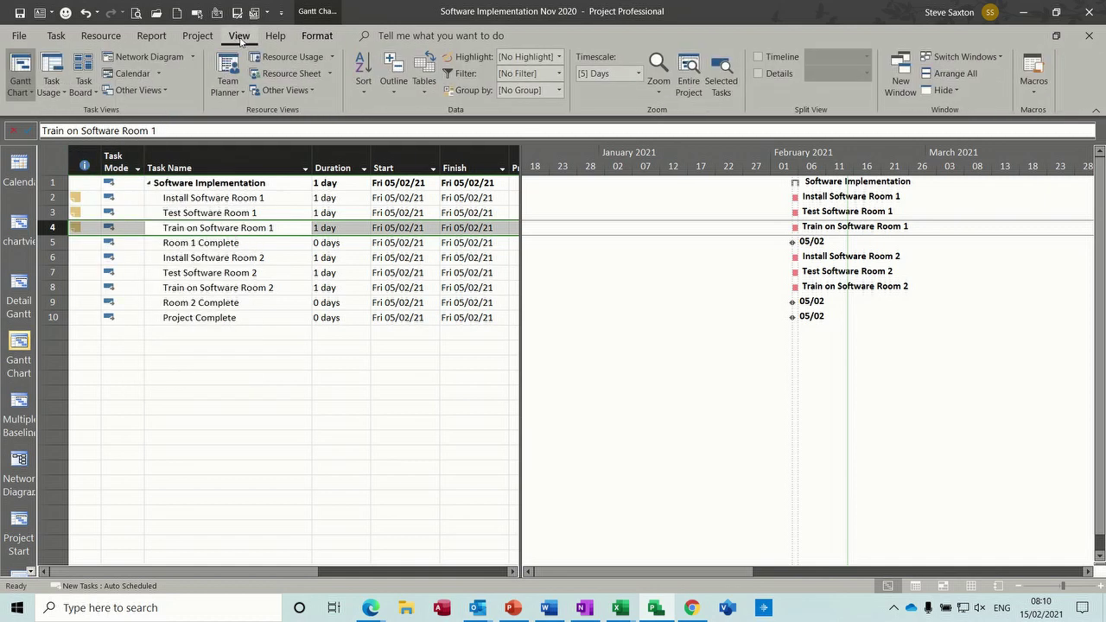
left_click(427, 85)
left_click(443, 295)
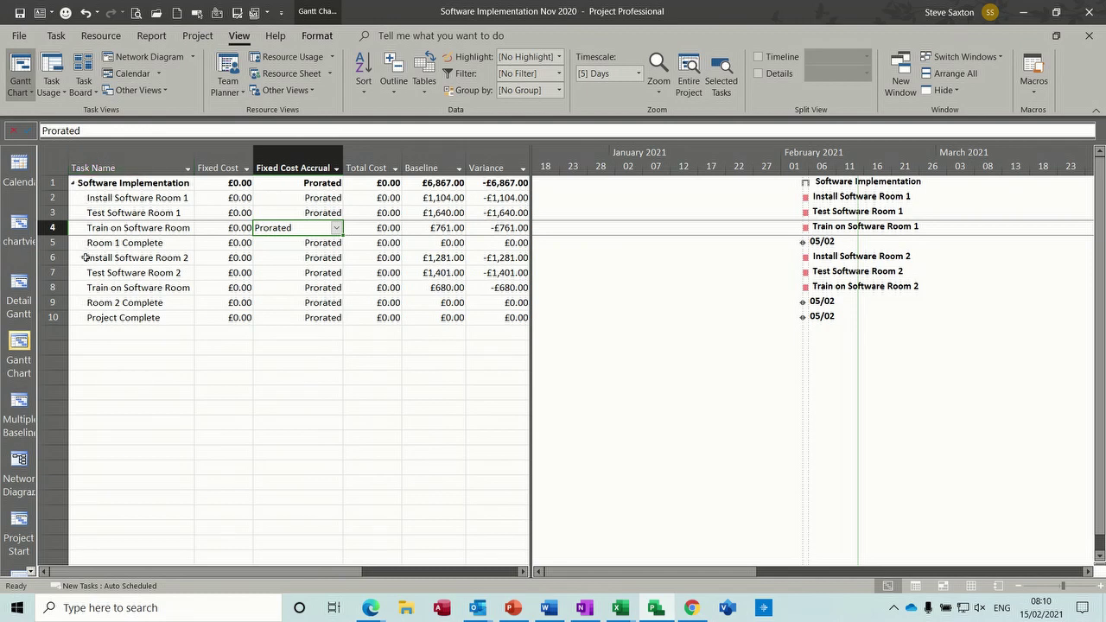
left_click(427, 97)
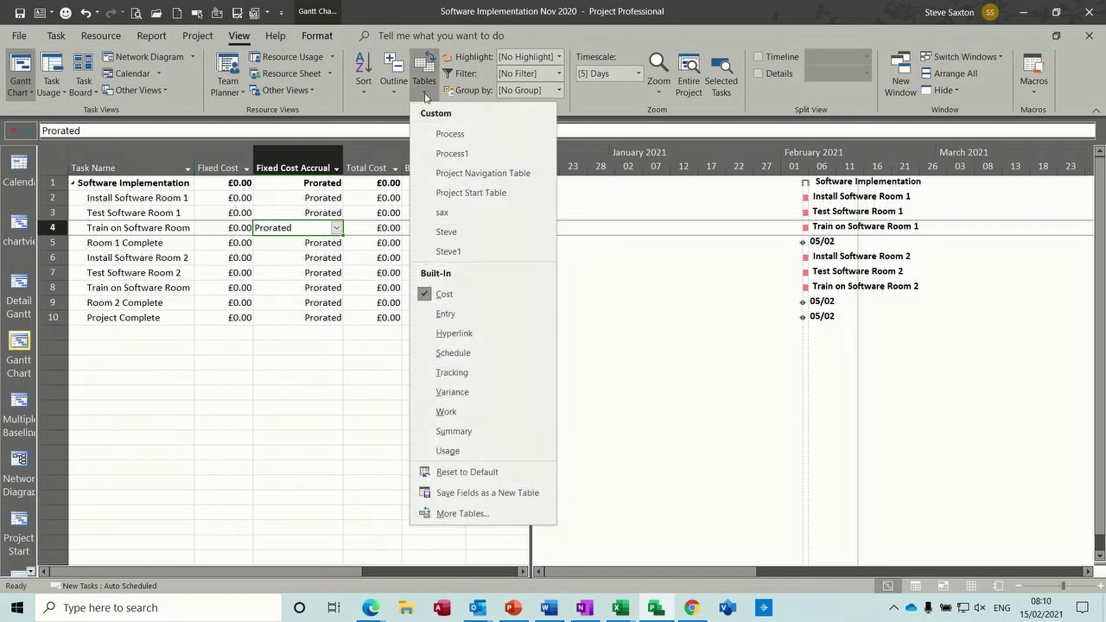
left_click(435, 313)
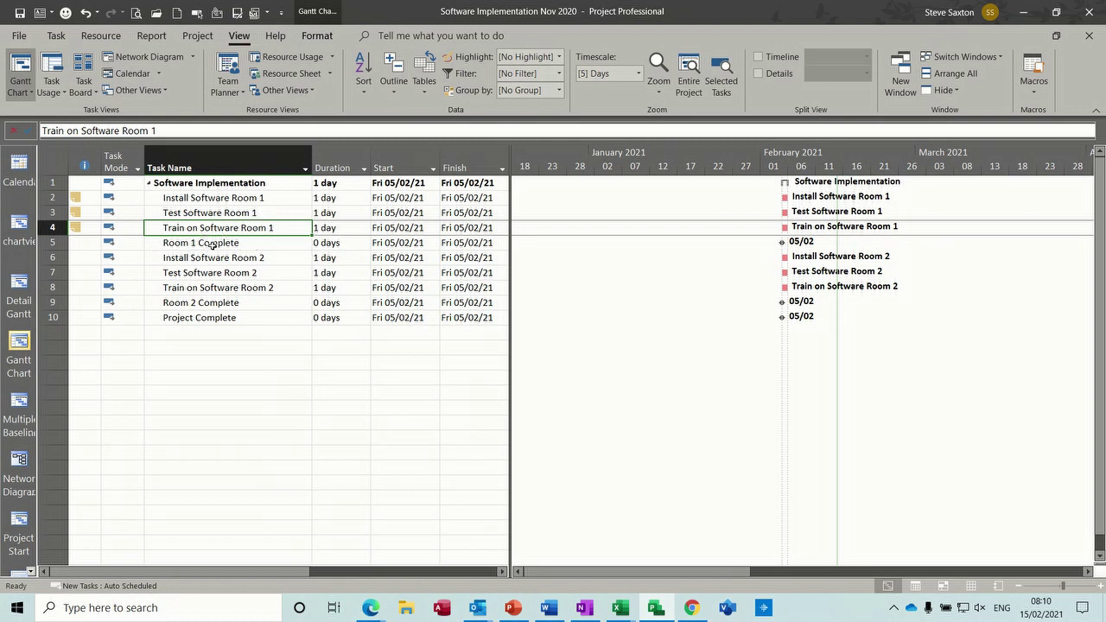
Add the note "Budget" to the Room 1 Complete task and insert a new Microsoft Excel Worksheet object displayed as an icon.
double_click(225, 244)
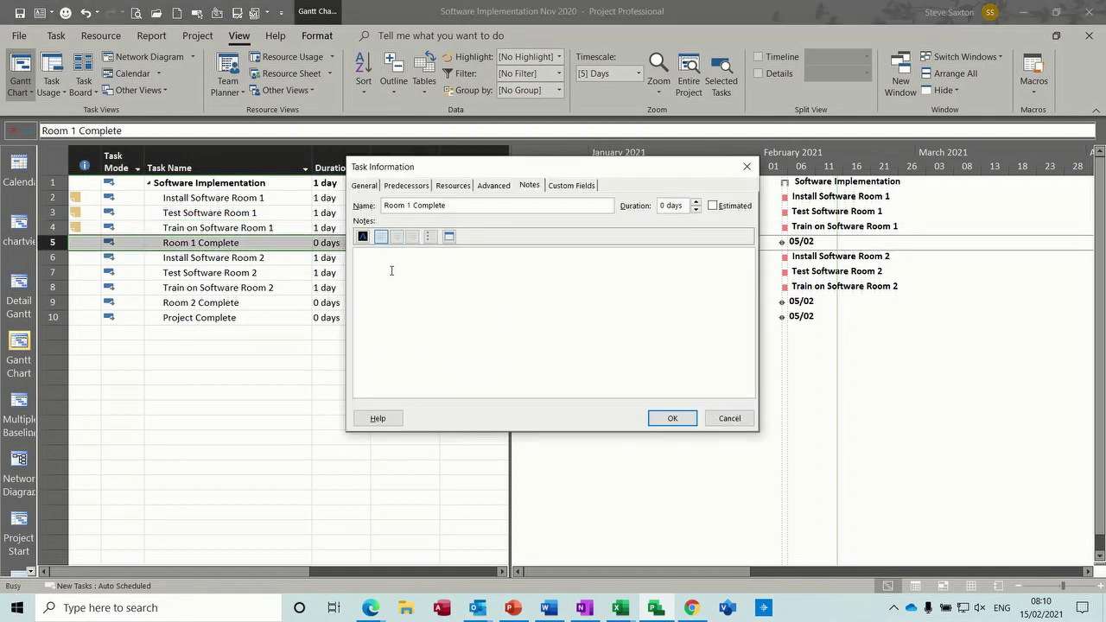
type("Budget")
left_click(449, 236)
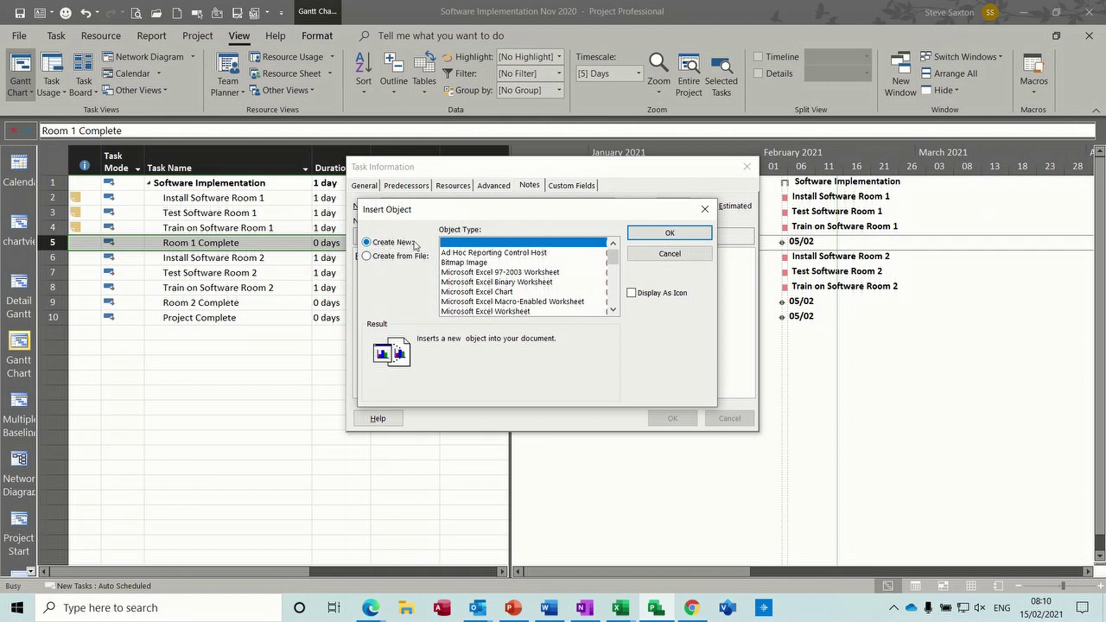
left_click(465, 311)
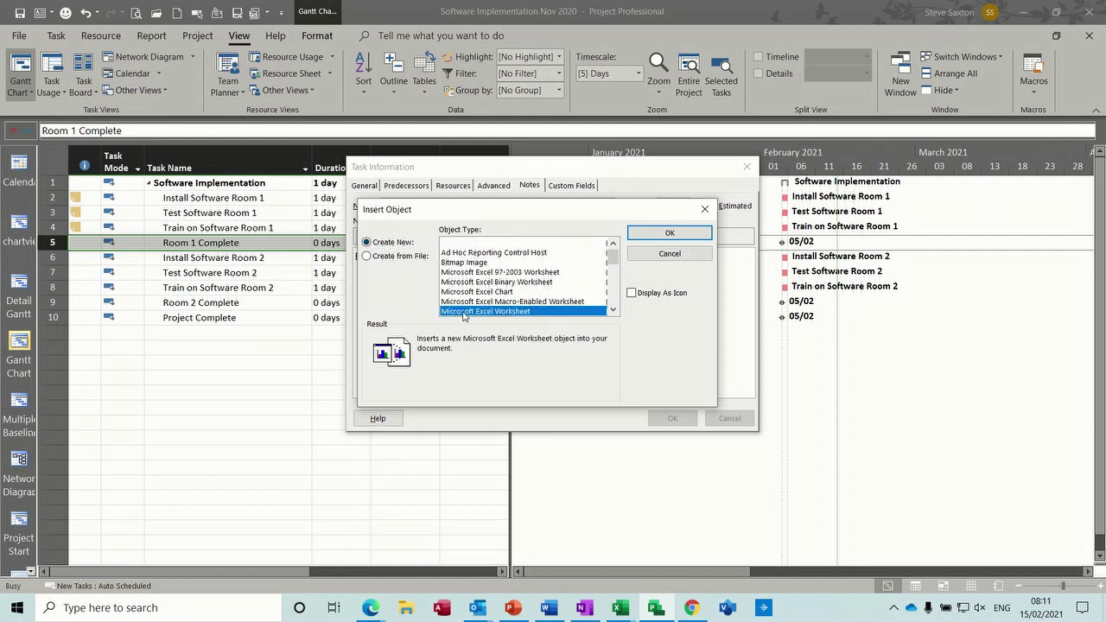
left_click(631, 294)
left_click(663, 233)
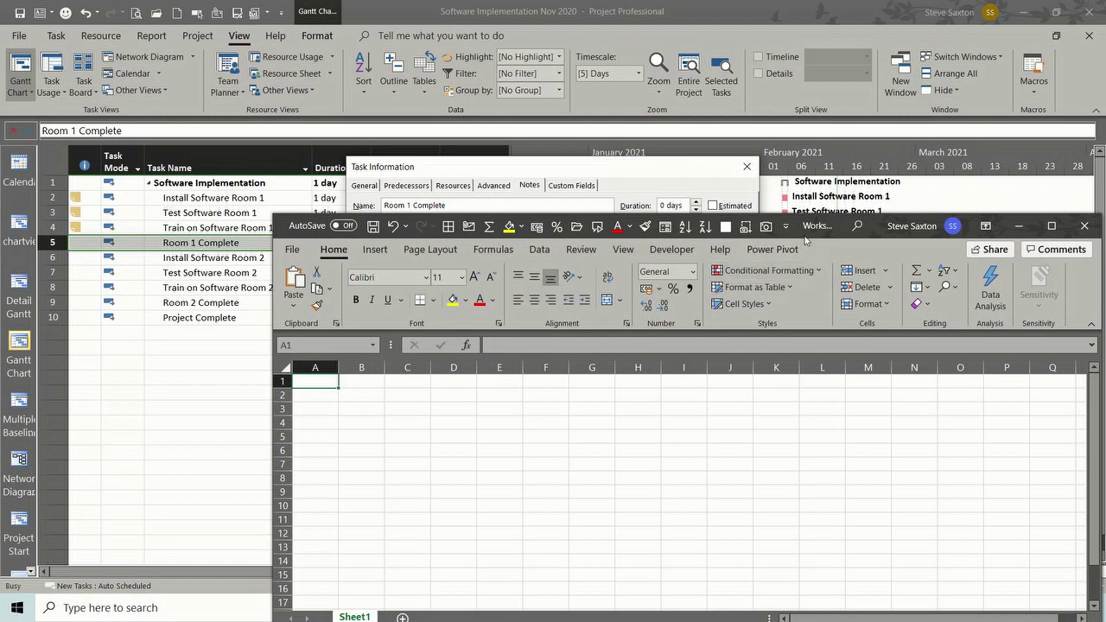
Enter the headings Date in A1 and Amount in B1 of the embedded worksheet.
left_click(1052, 226)
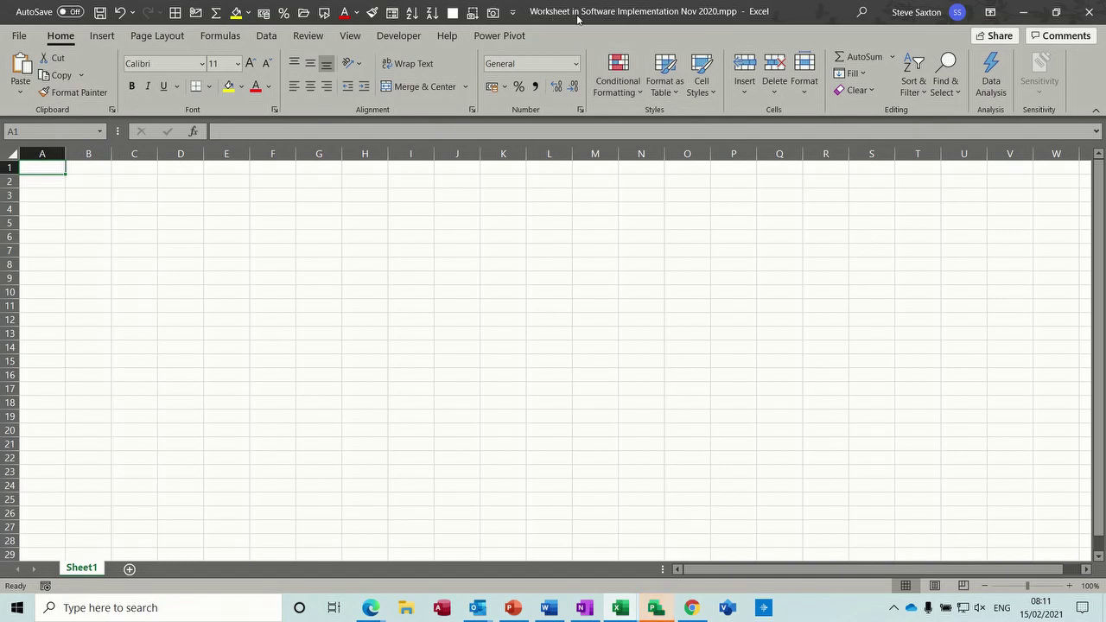
left_click(1059, 13)
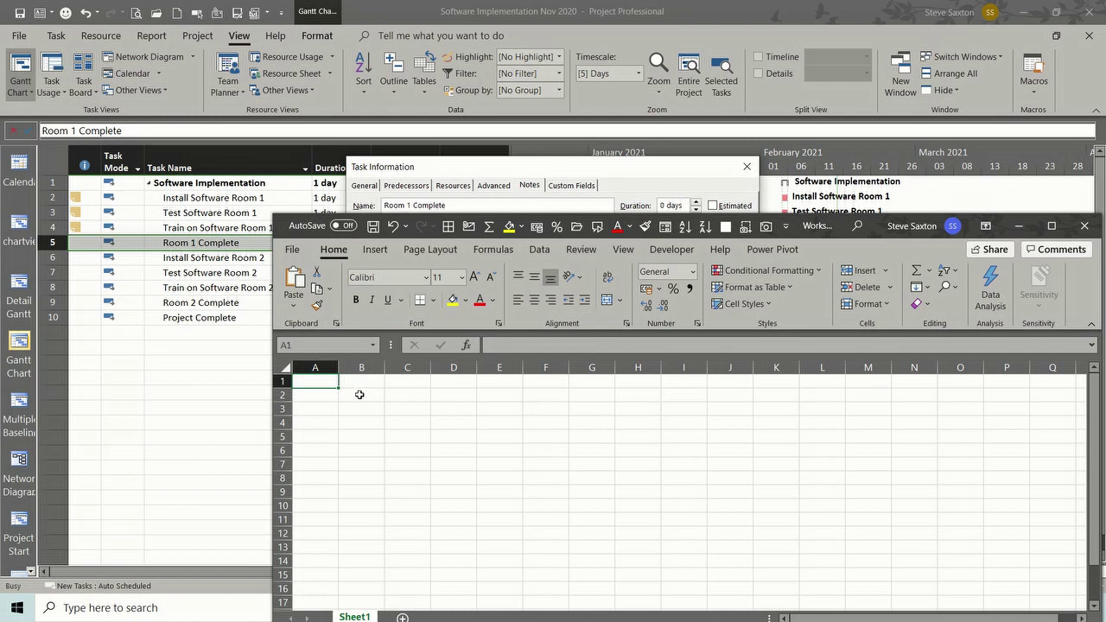
type("Date")
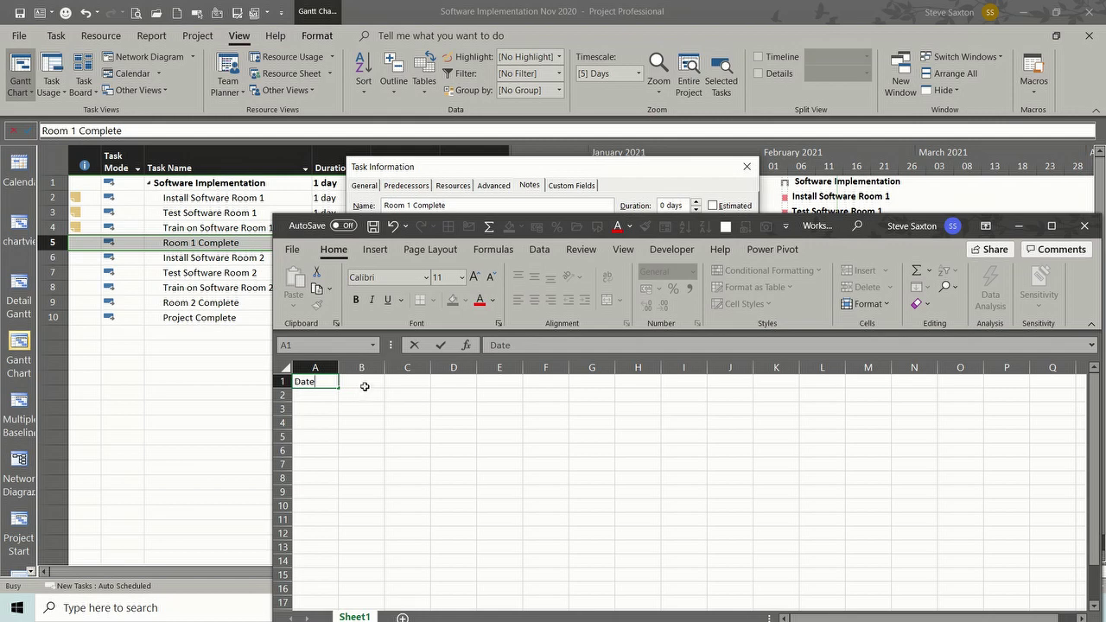
key("Tab")
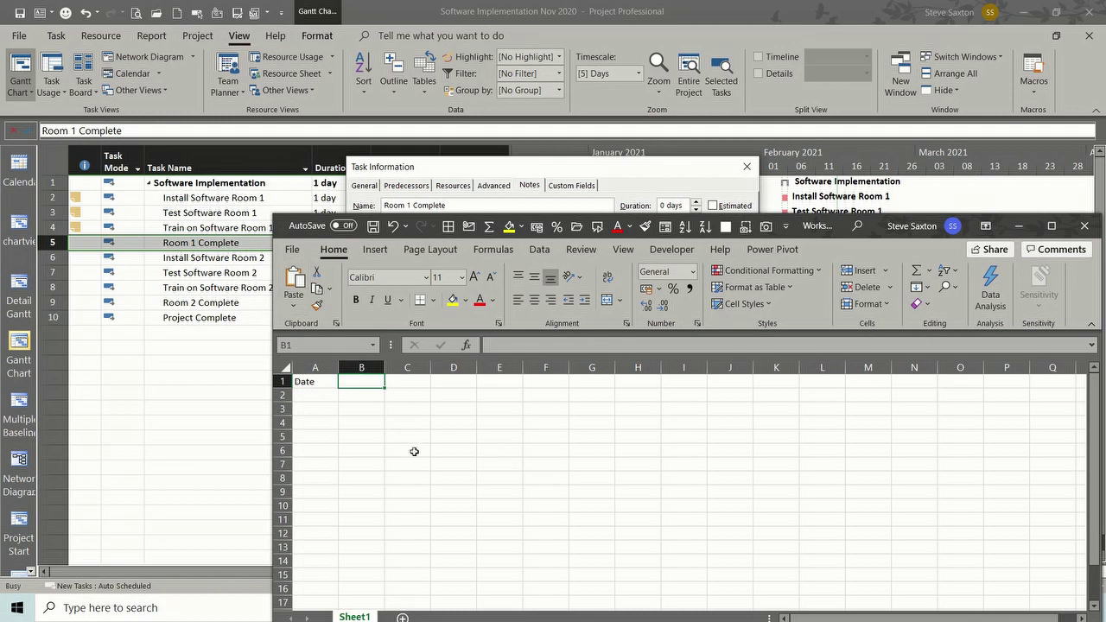
type("Amount")
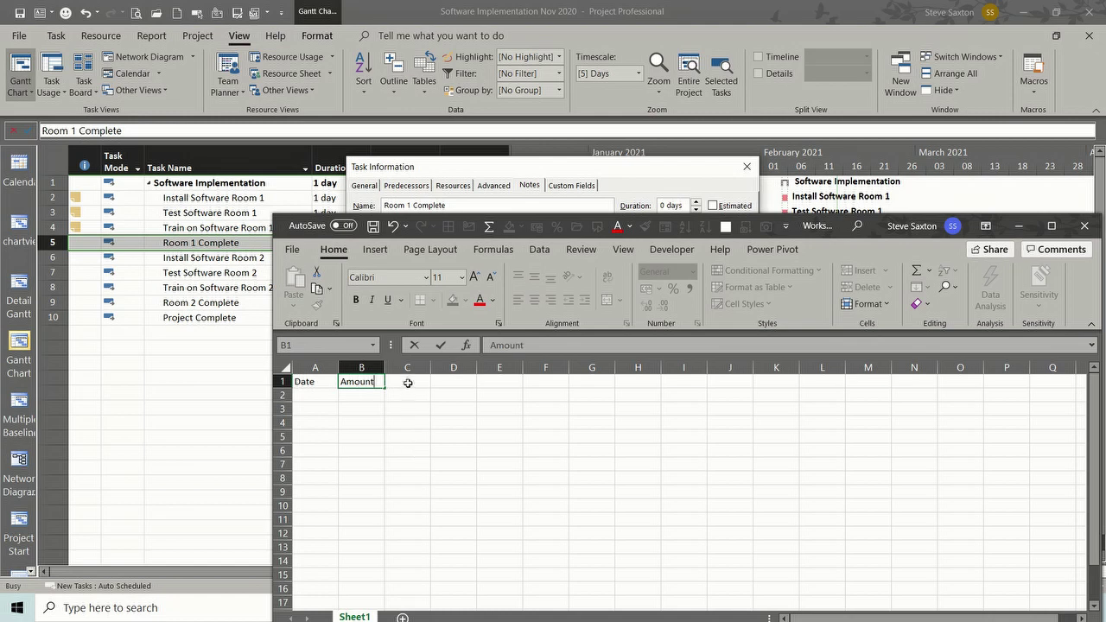
Move the Amount heading to C1 and enter the heading Item in B1.
left_click(366, 398)
left_click(367, 383)
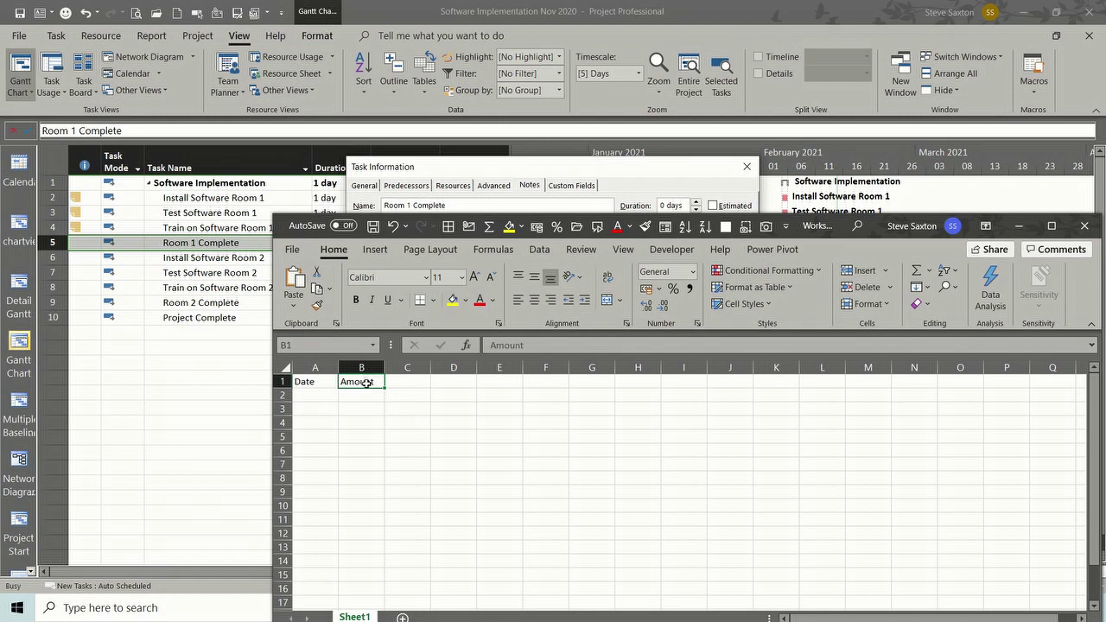
left_click_drag(366, 389, 397, 390)
left_click(361, 381)
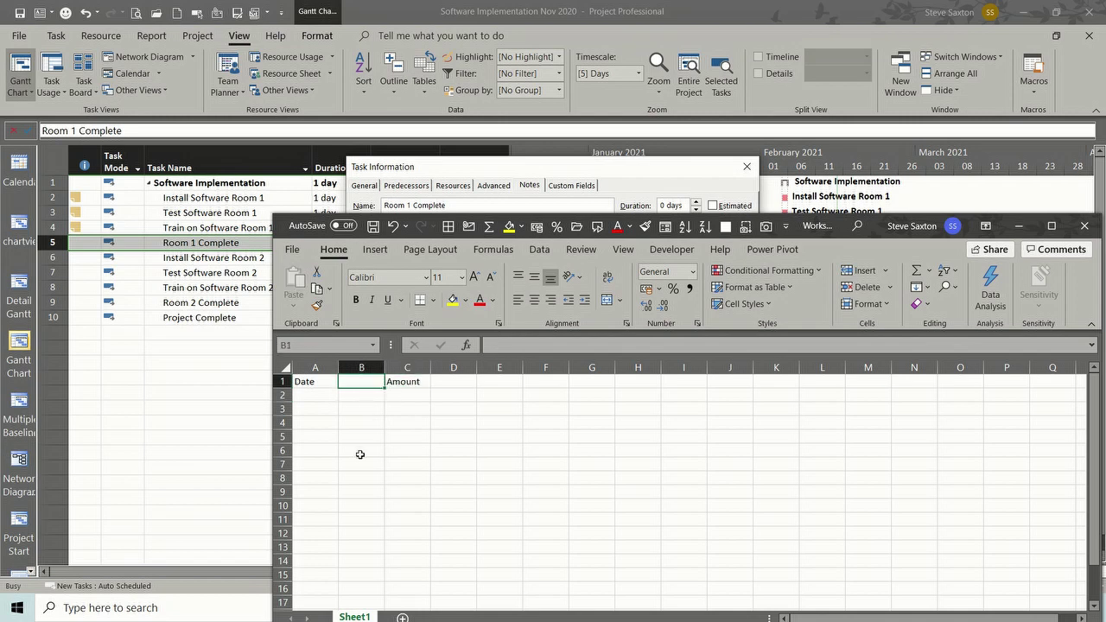
type("Item")
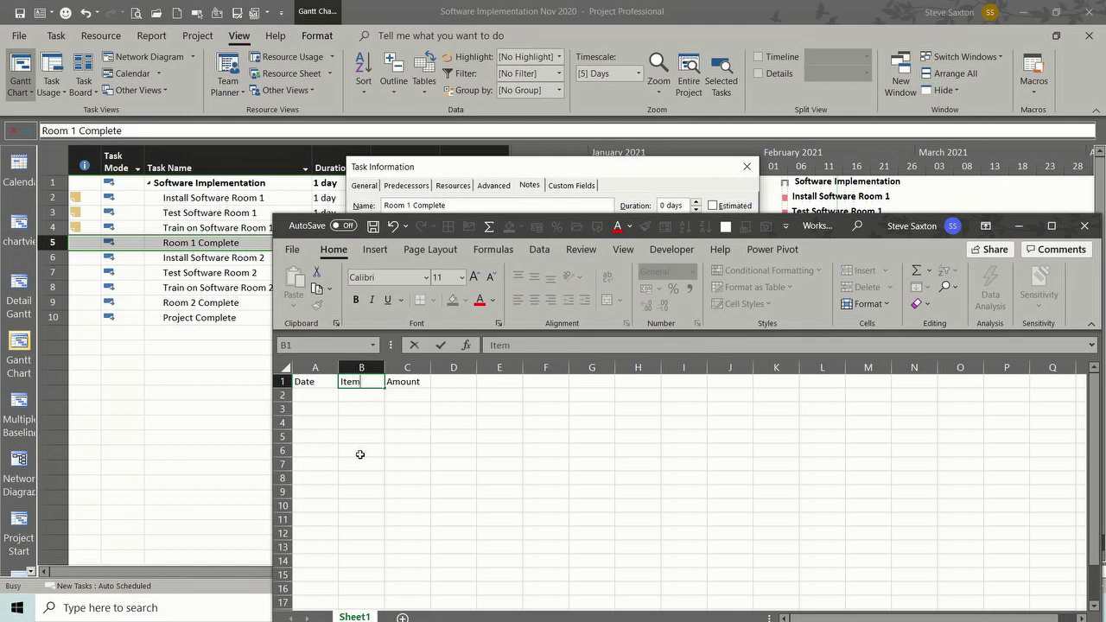
Enter the date 15/02/2021 in cell A2 under the Date heading.
left_click(316, 396)
type("15/02/2021")
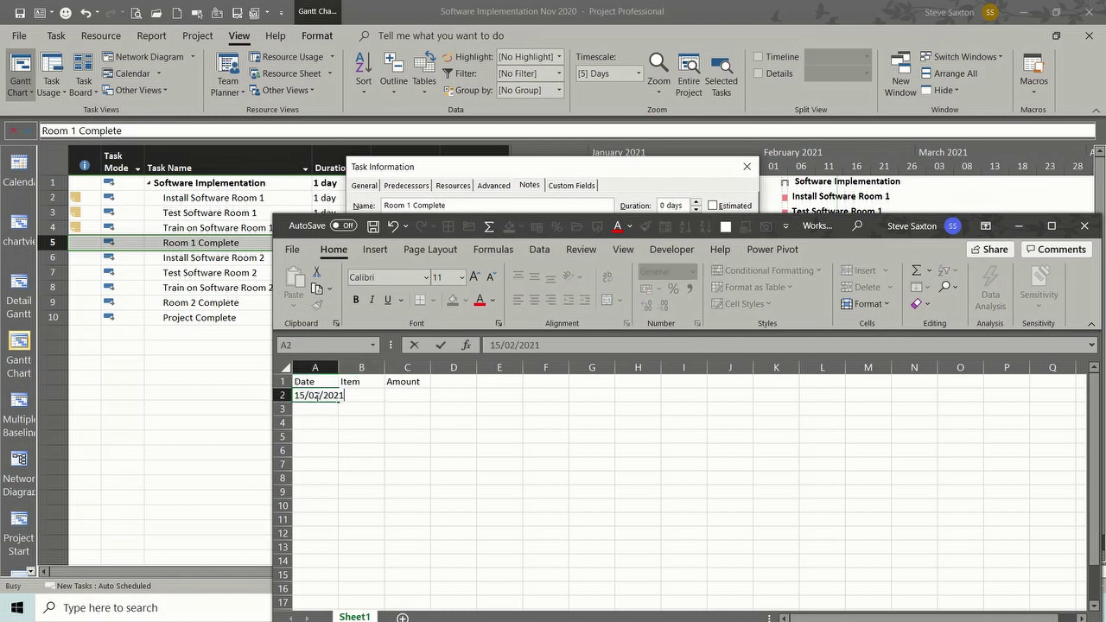
left_click(320, 409)
left_click(338, 395)
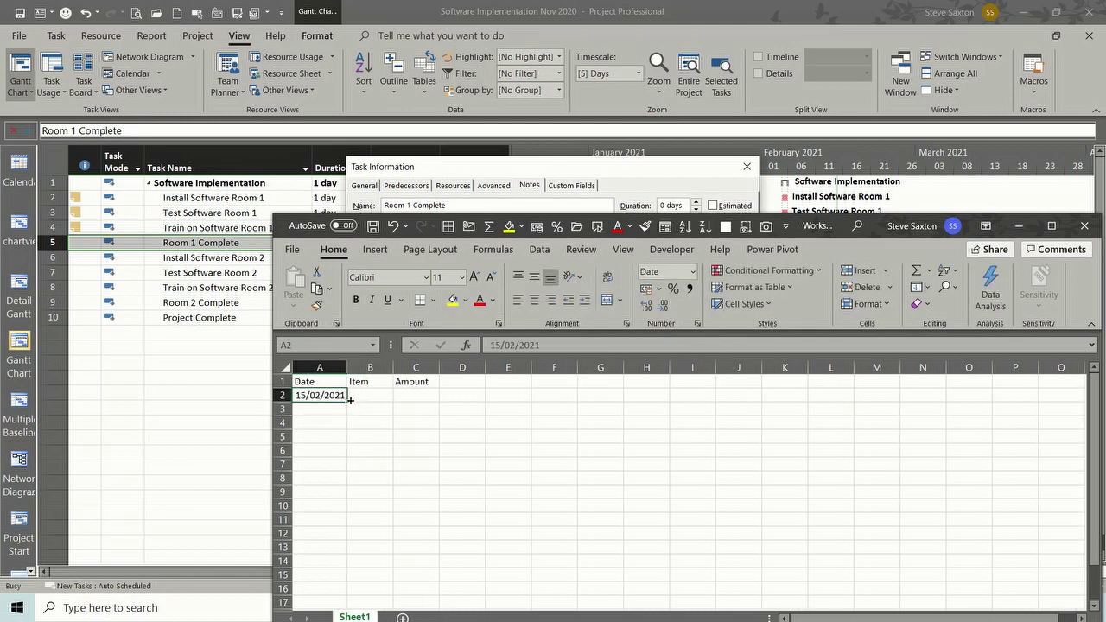
Fill the dates down to A4 and enter the items Hotel, Car and Food in B2 to B4.
left_click_drag(348, 400, 358, 423)
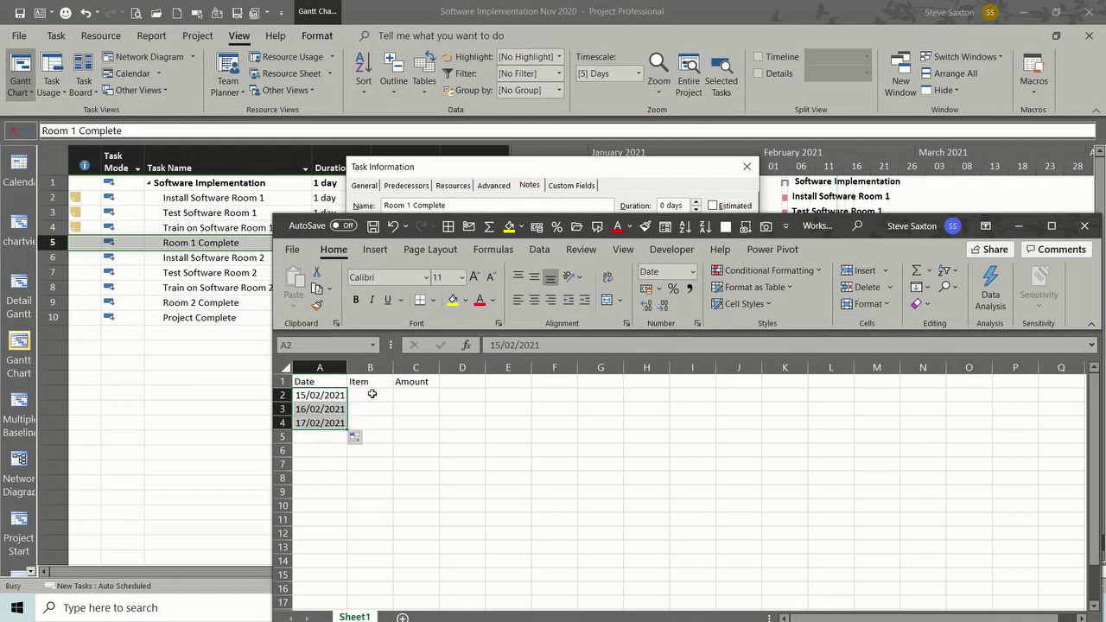
left_click(370, 393)
type("Hotel")
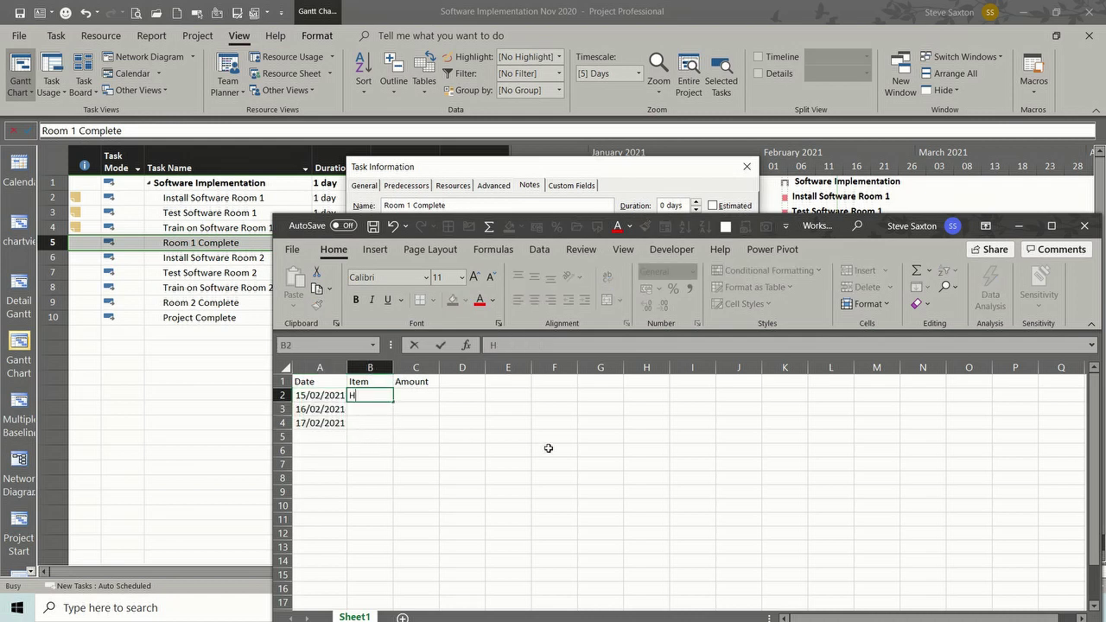
left_click(370, 410)
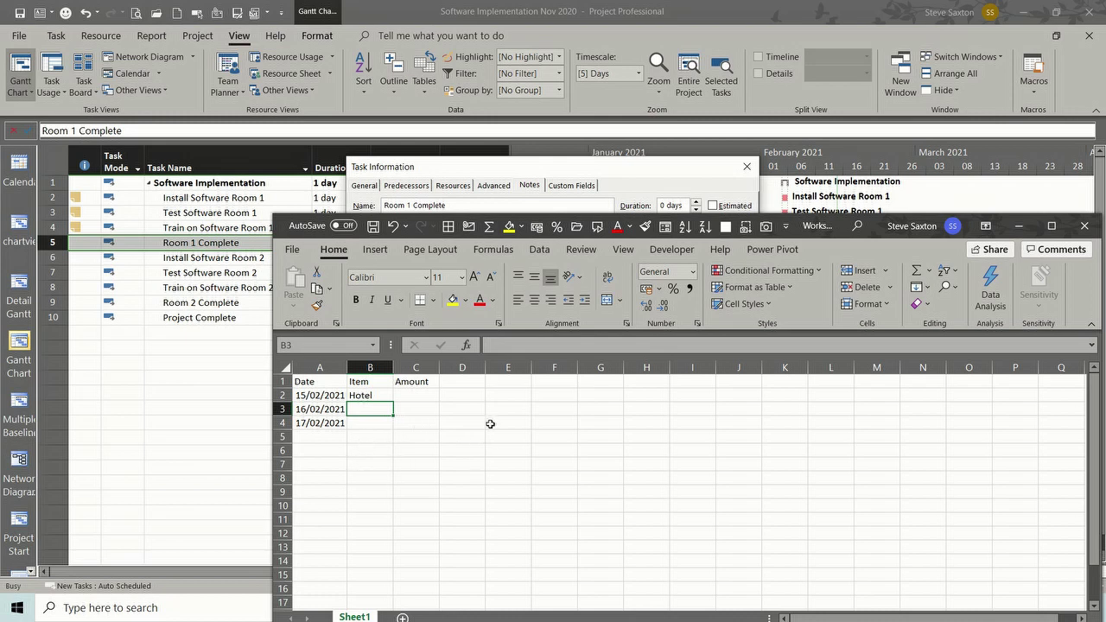
type("Car")
key("Return")
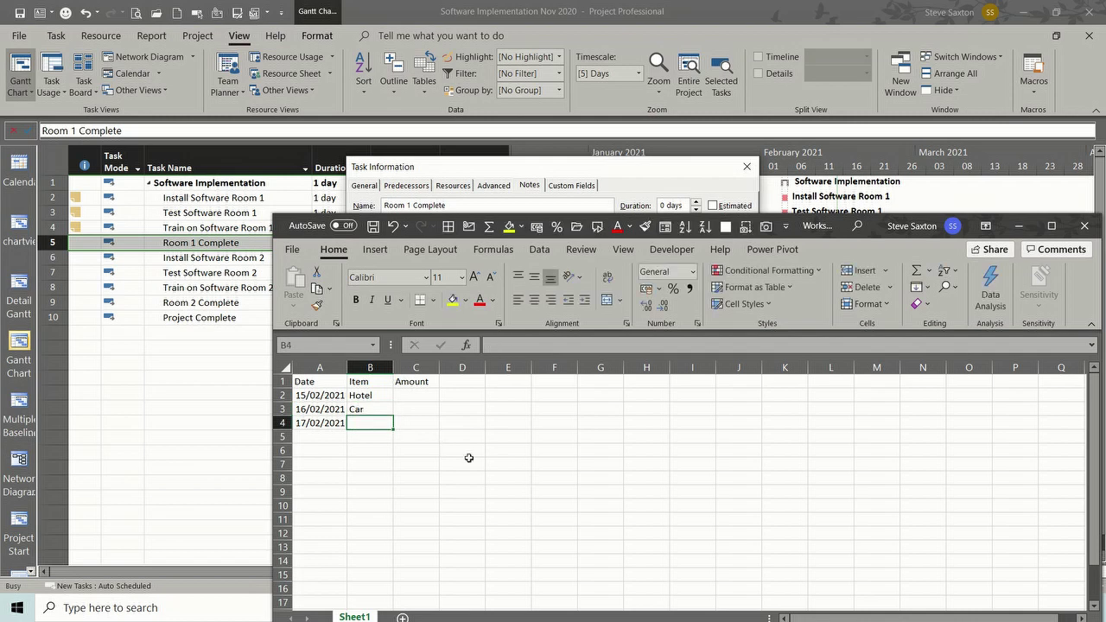
type("Food")
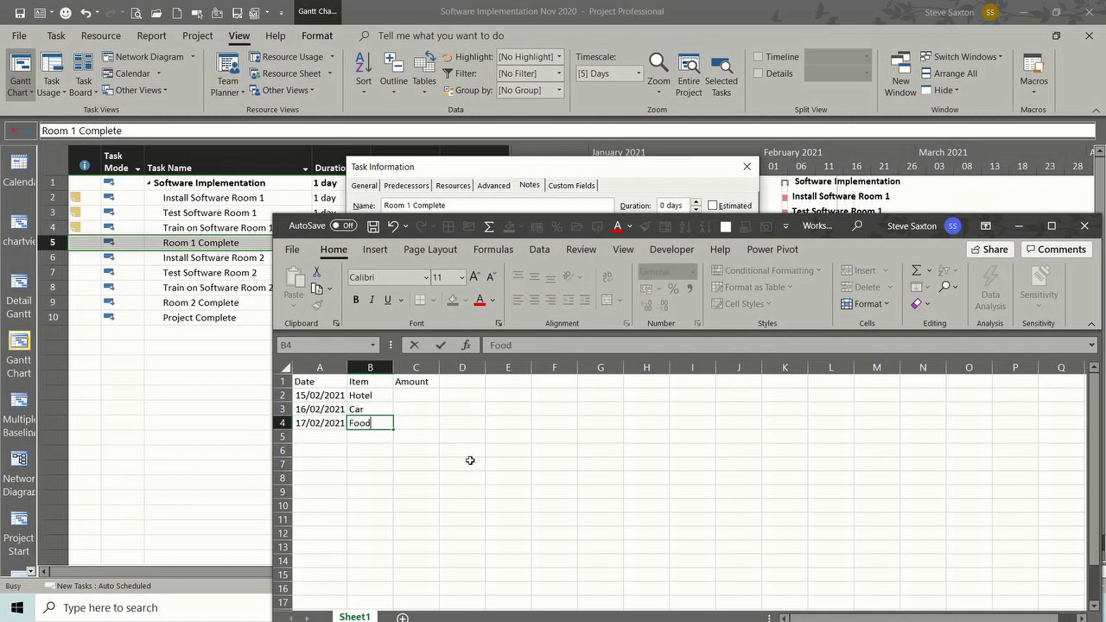
Enter the amounts 124, 50 and 20 in C2 to C4 for the hotel, car and food.
left_click(416, 395)
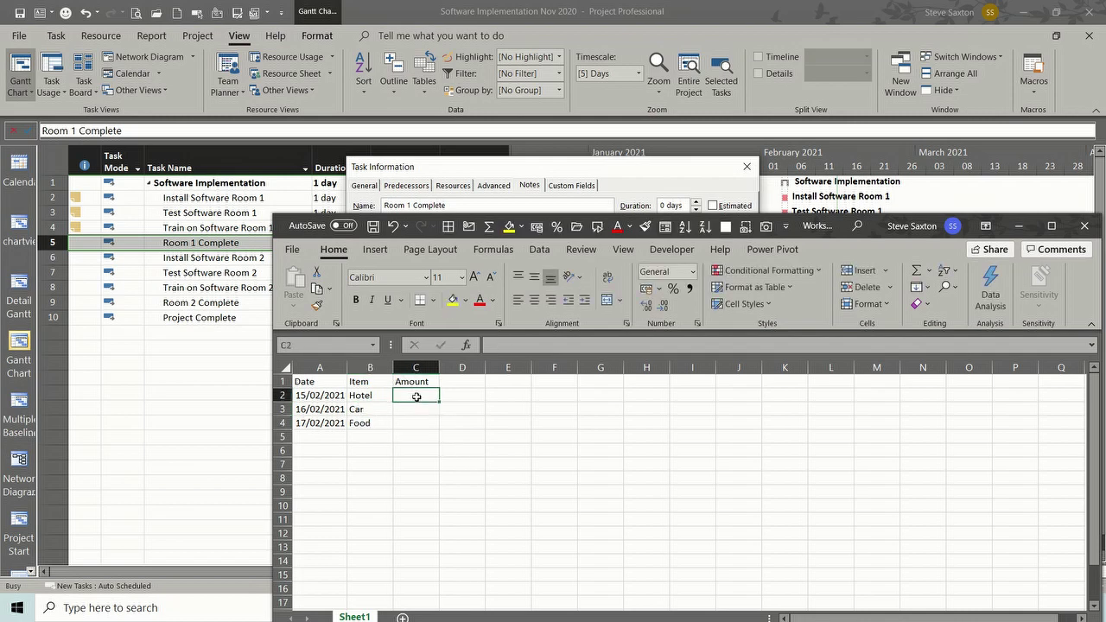
type("124")
left_click(407, 410)
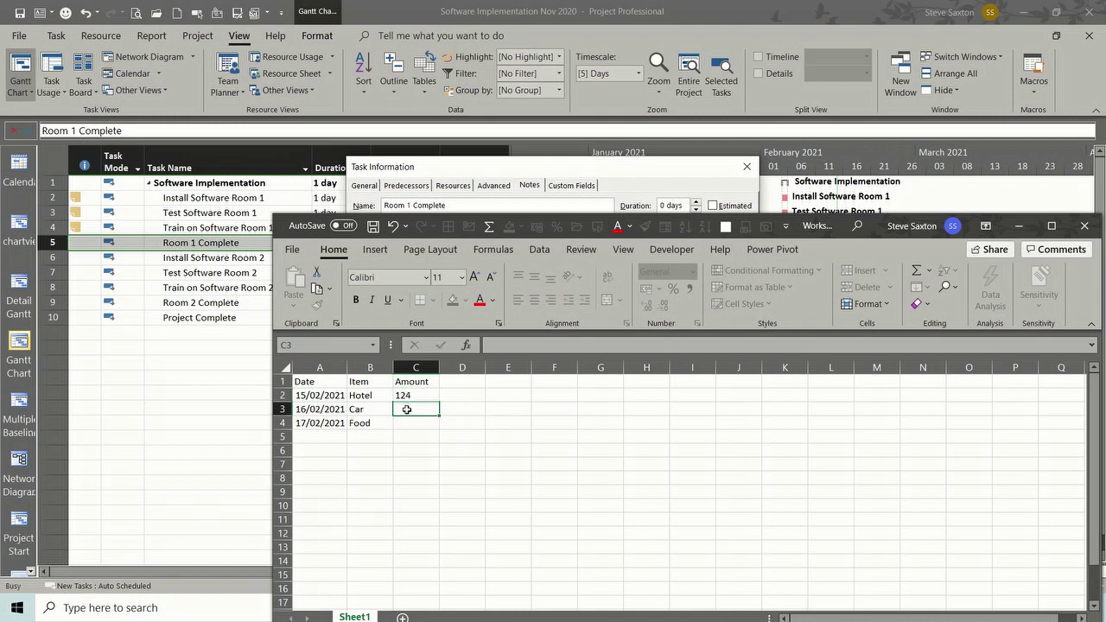
type("50")
key("Return")
type("2")
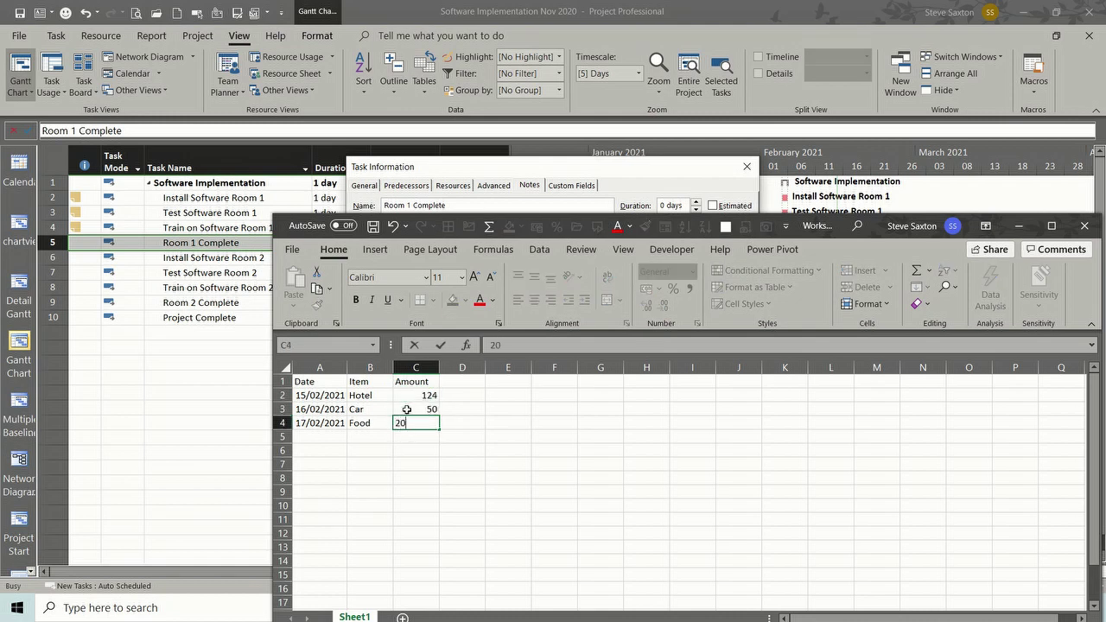
type("0")
Add up the amounts with a sum in cell C5.
left_click(410, 432)
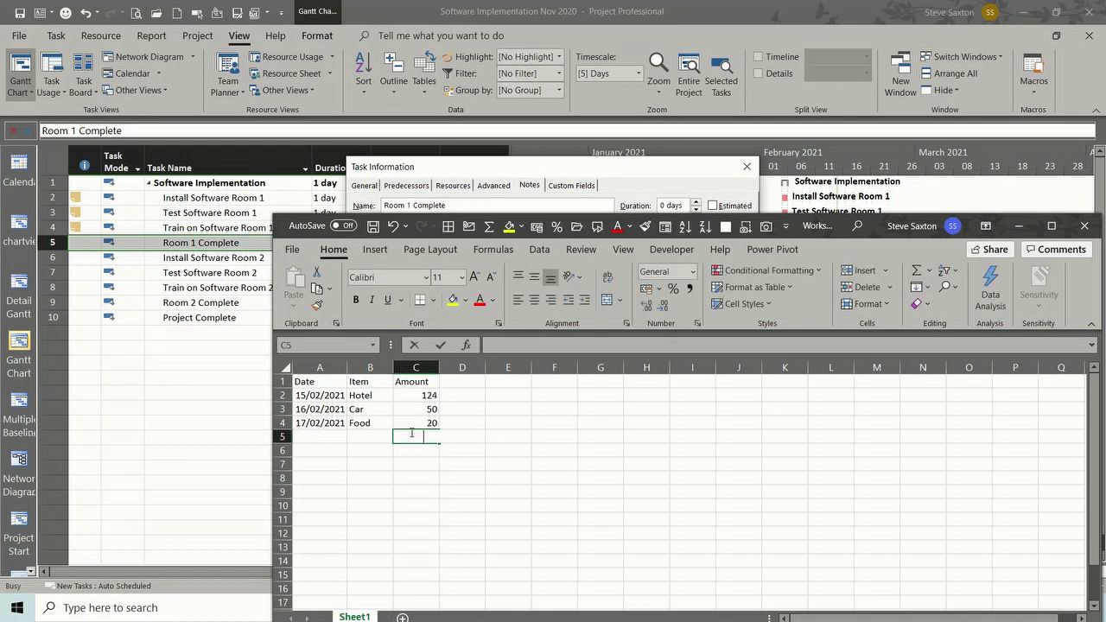
key("alt+equal")
key("Return")
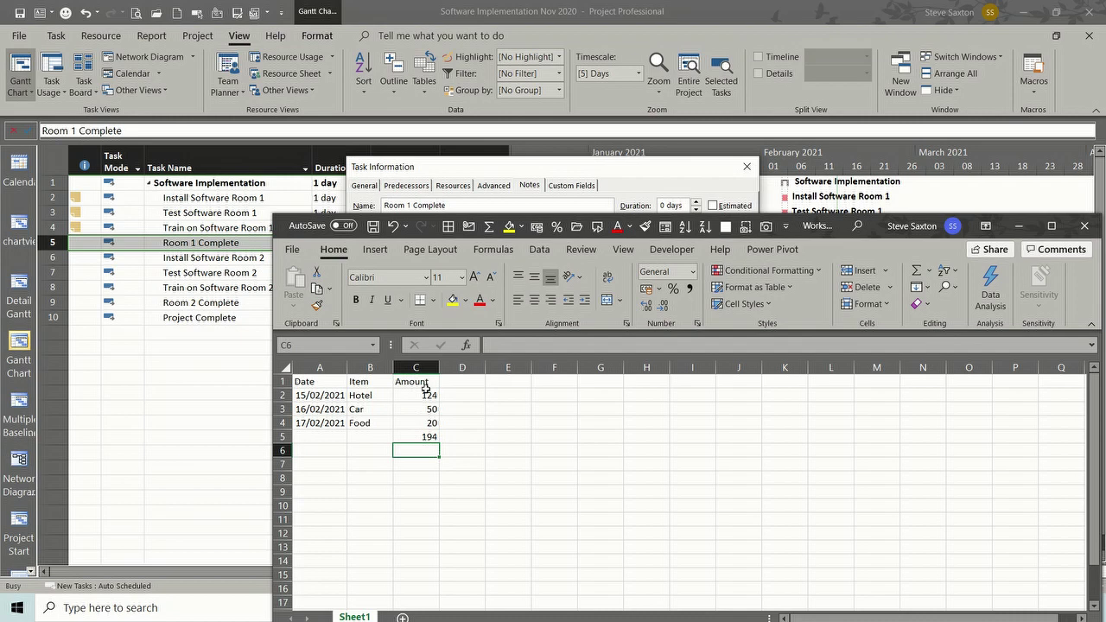
Format C2 to C5 in pound accounting format, then close the embedded worksheet and accept the task note.
left_click_drag(426, 395, 428, 436)
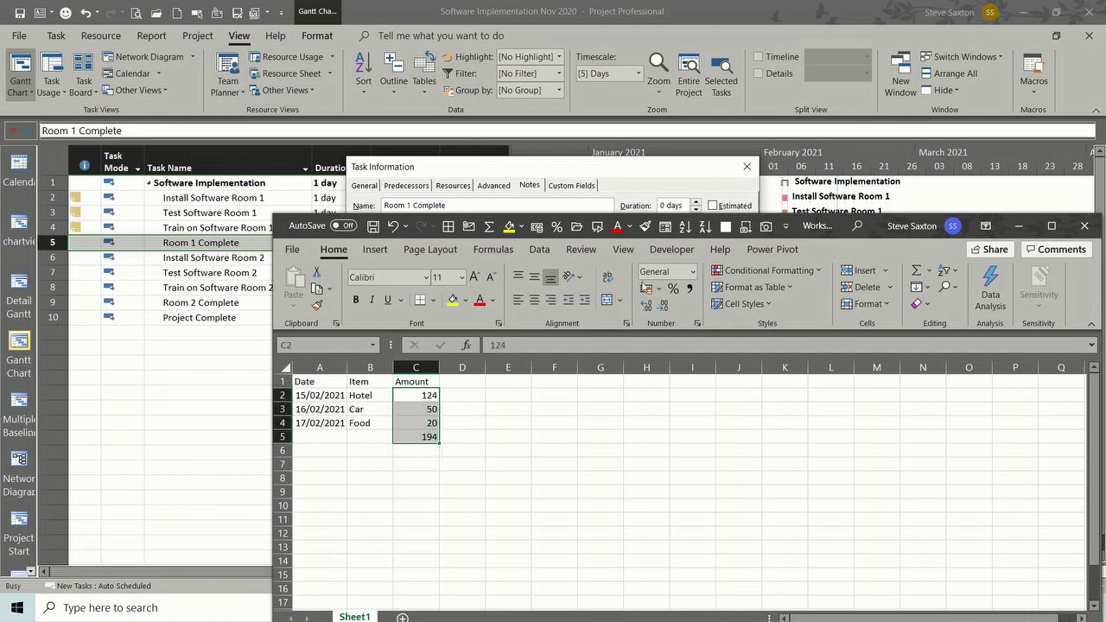
left_click(645, 288)
left_click(482, 413)
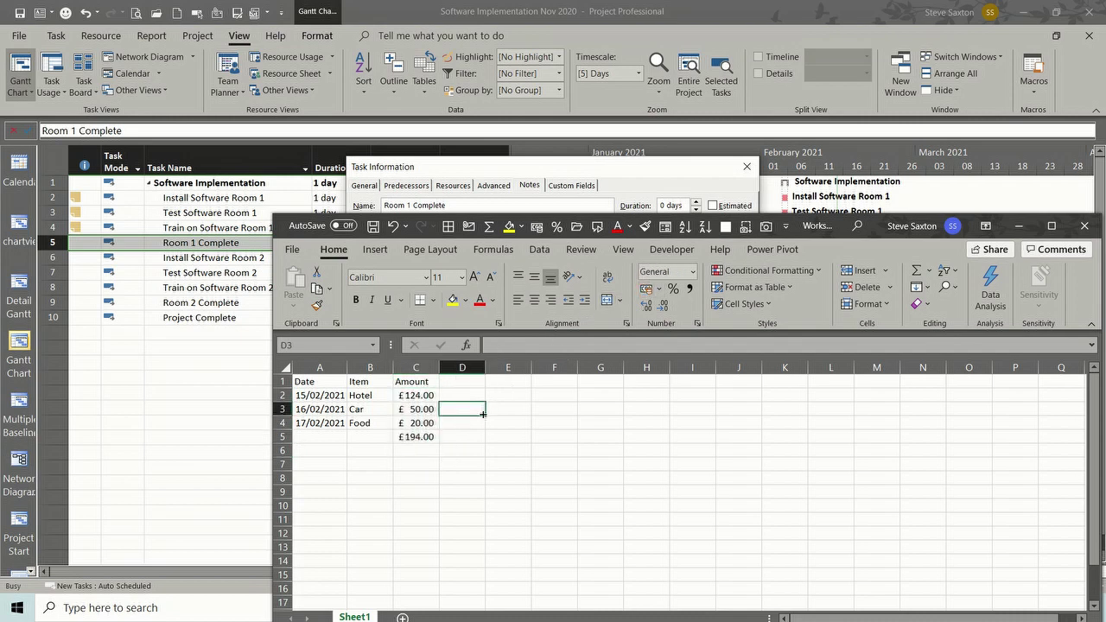
left_click(1084, 225)
left_click(652, 419)
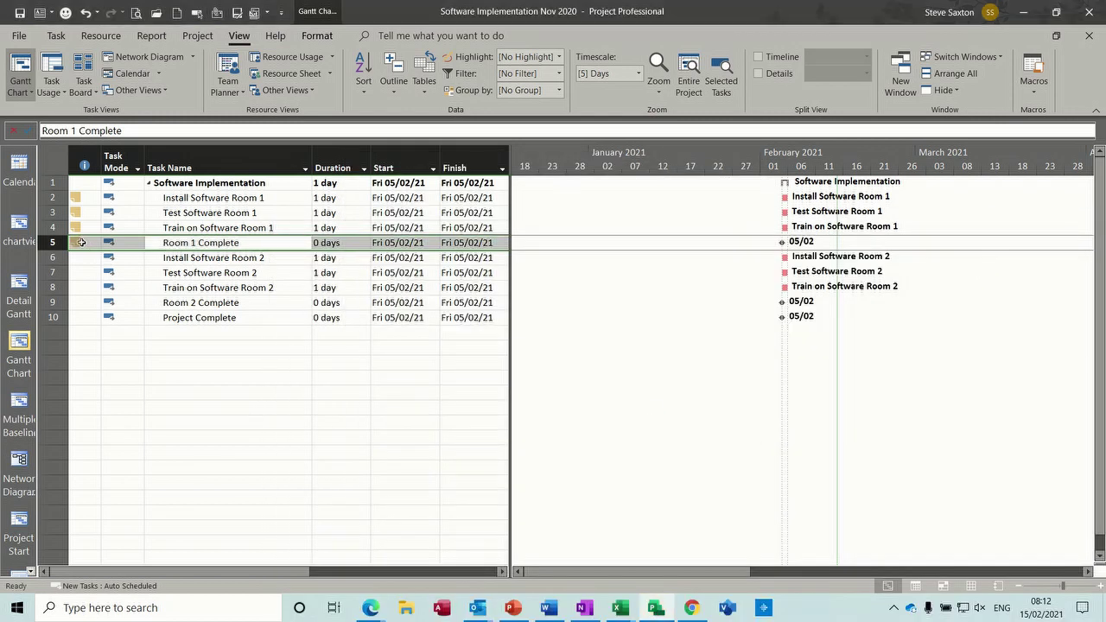
Reopen the Room 1 Complete note and check the contents of its embedded budget worksheet.
mouse_move(80, 242)
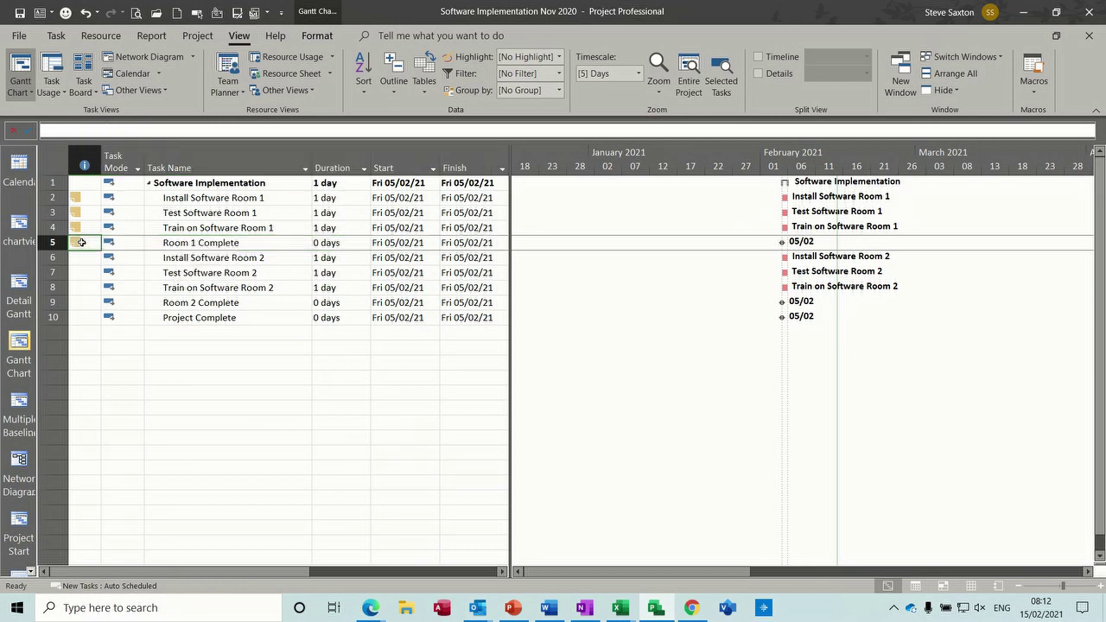
double_click(80, 242)
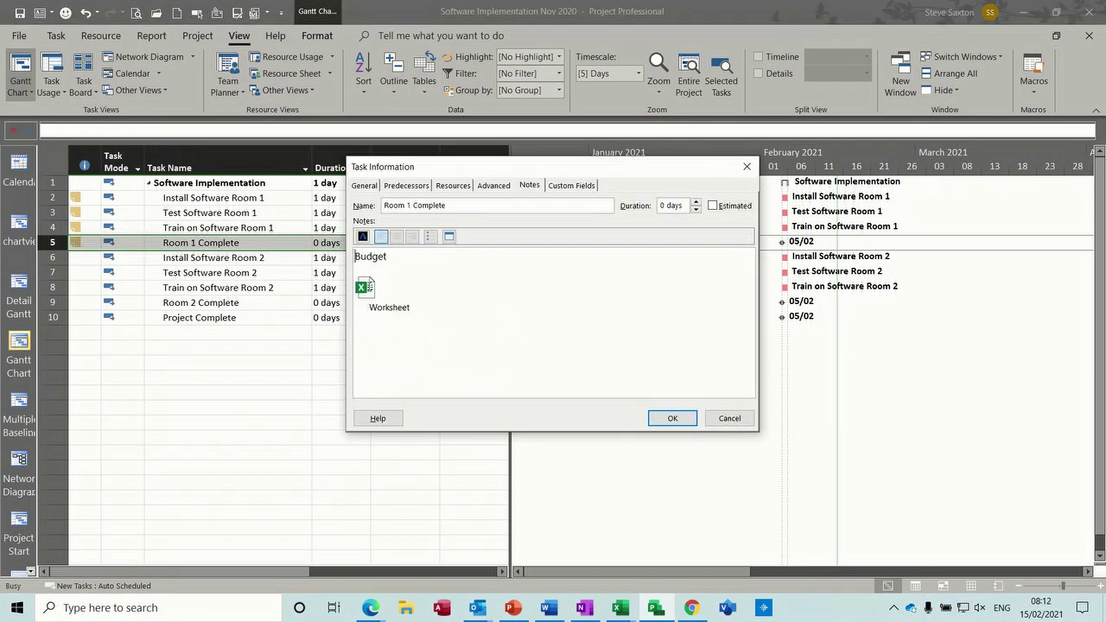
double_click(368, 286)
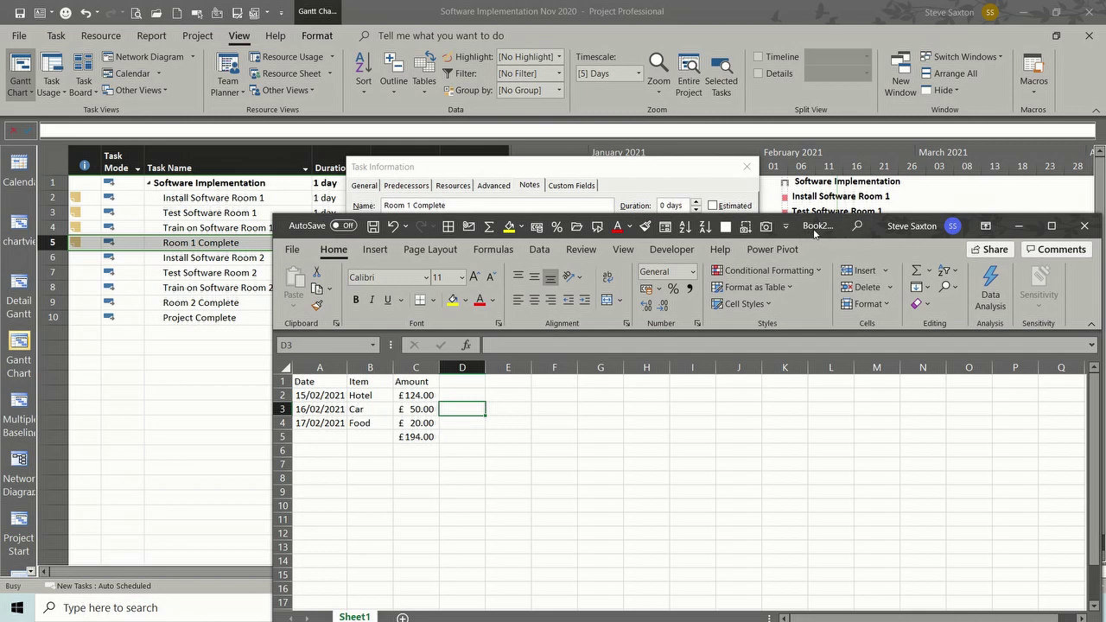
left_click(1083, 227)
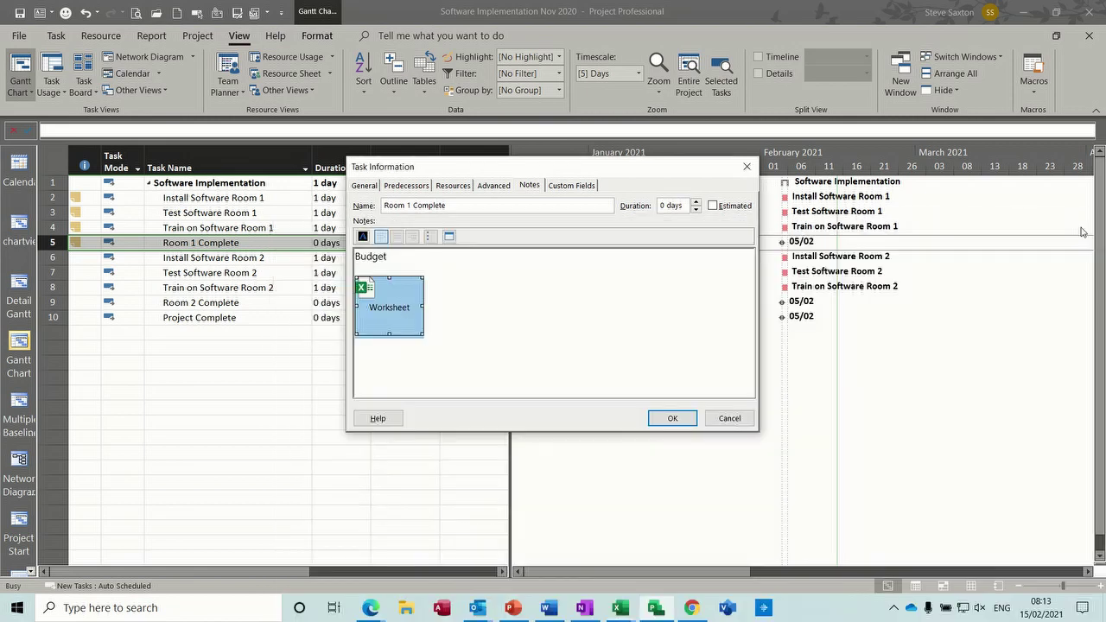
left_click(672, 418)
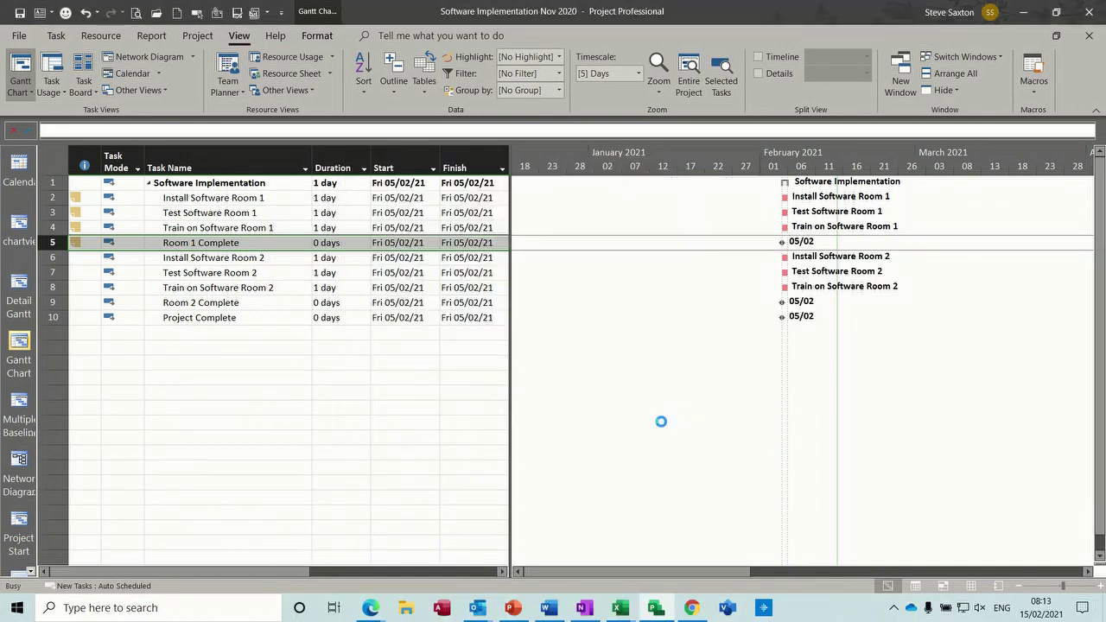
Switch to the Chart in Project workbook in Excel and move the Sales by Millions chart closer to the table above it.
left_click(158, 346)
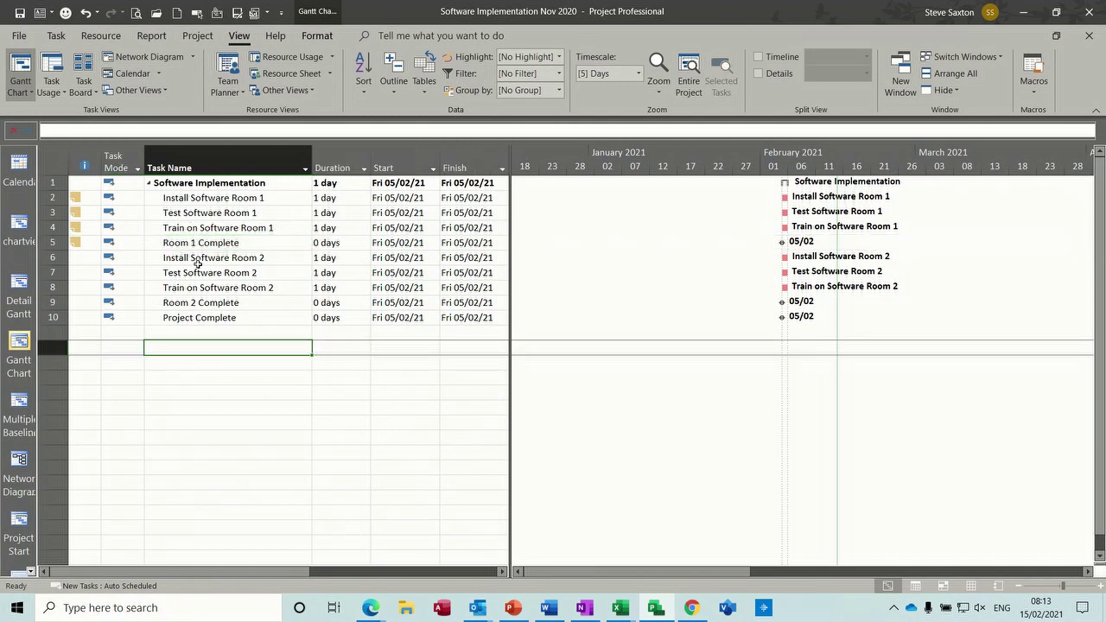
left_click(618, 608)
left_click(633, 535)
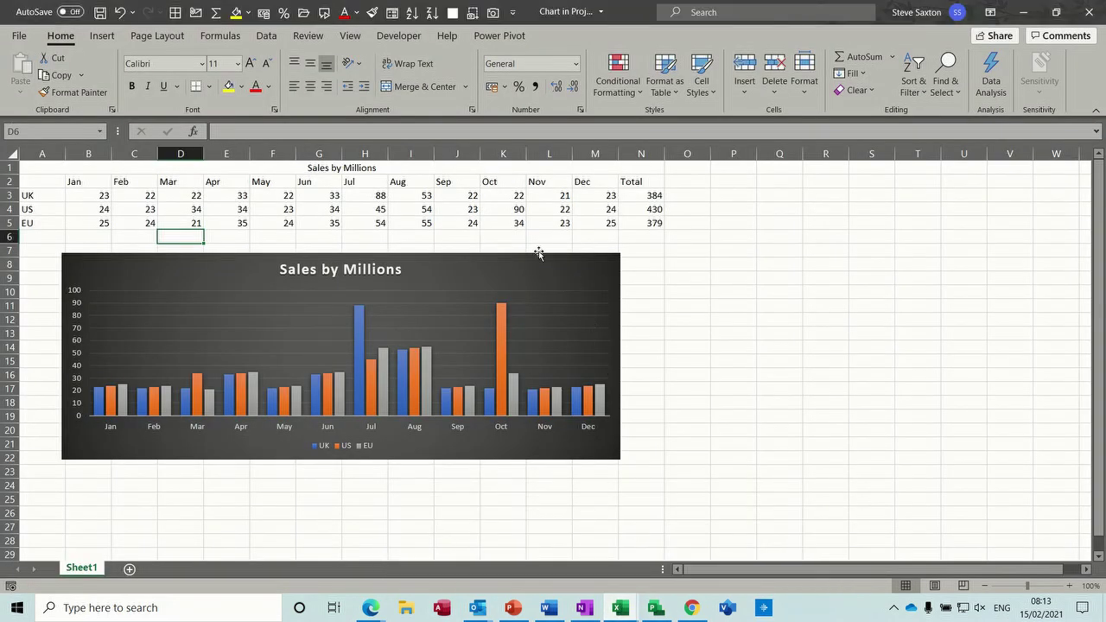
left_click_drag(478, 255, 456, 244)
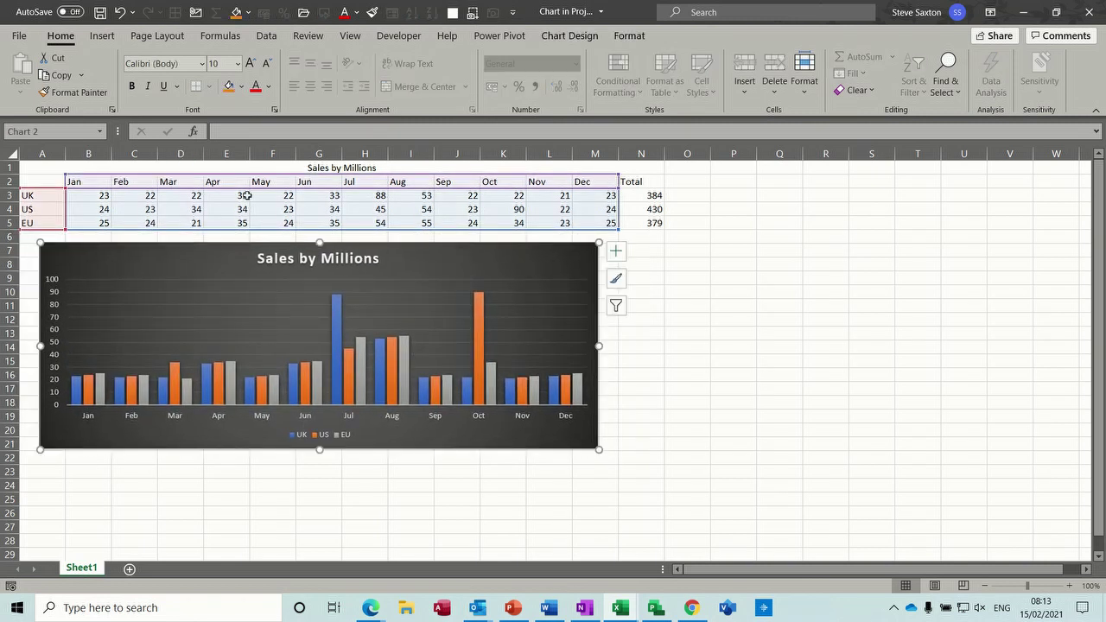
Try to paste the Excel sales table A1:N5 into blank task row 12 in Project, and undo the pastes.
left_click_drag(44, 181, 549, 221)
key("ctrl+c")
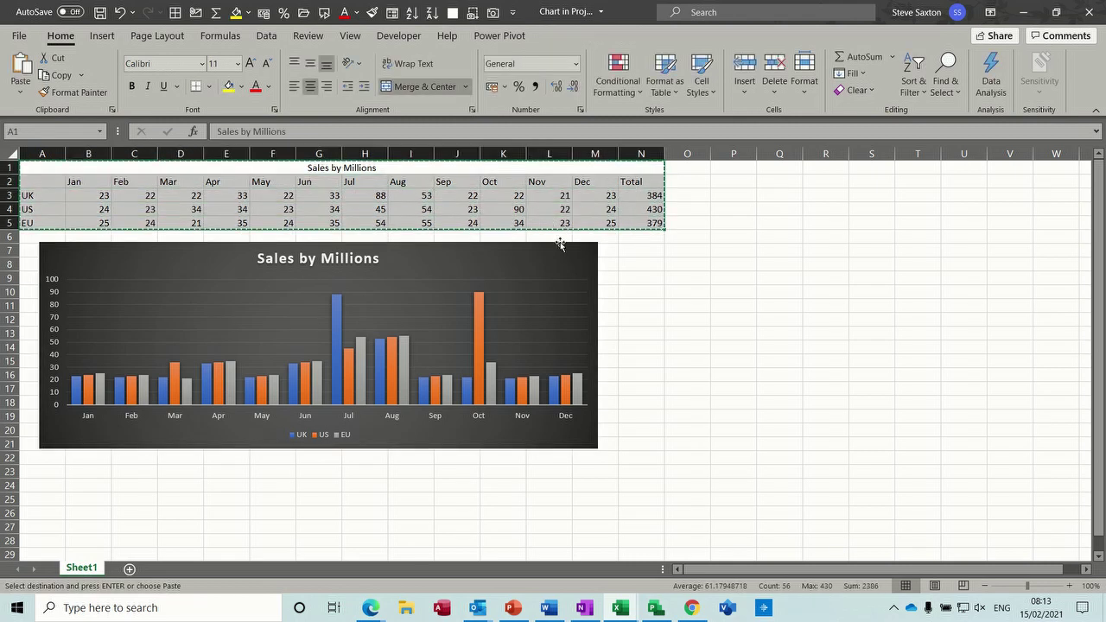
left_click(655, 607)
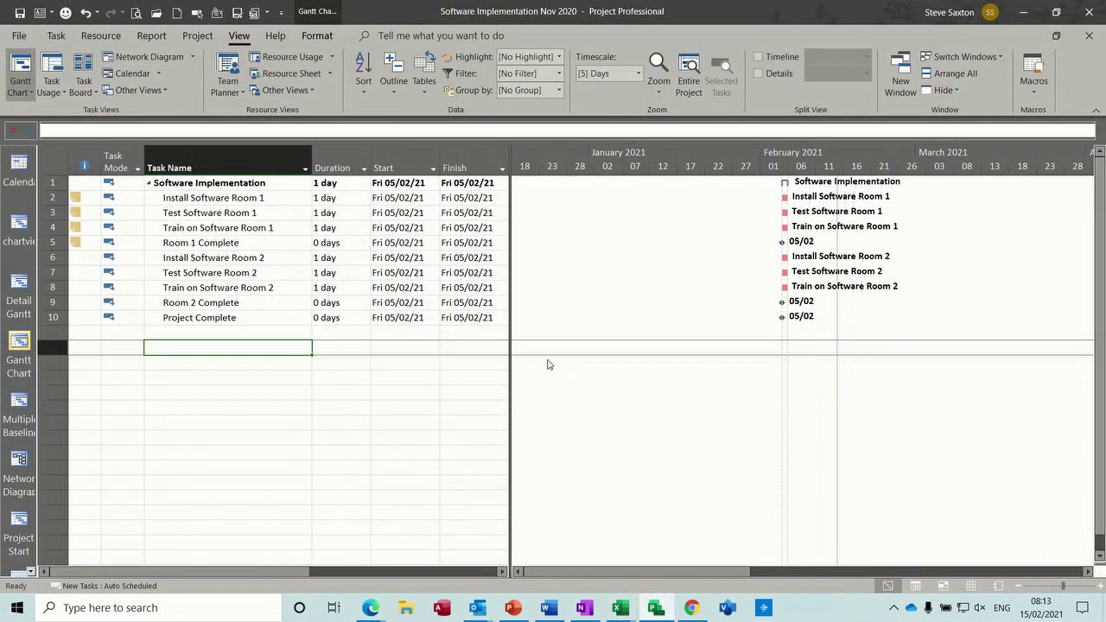
key("ctrl+v")
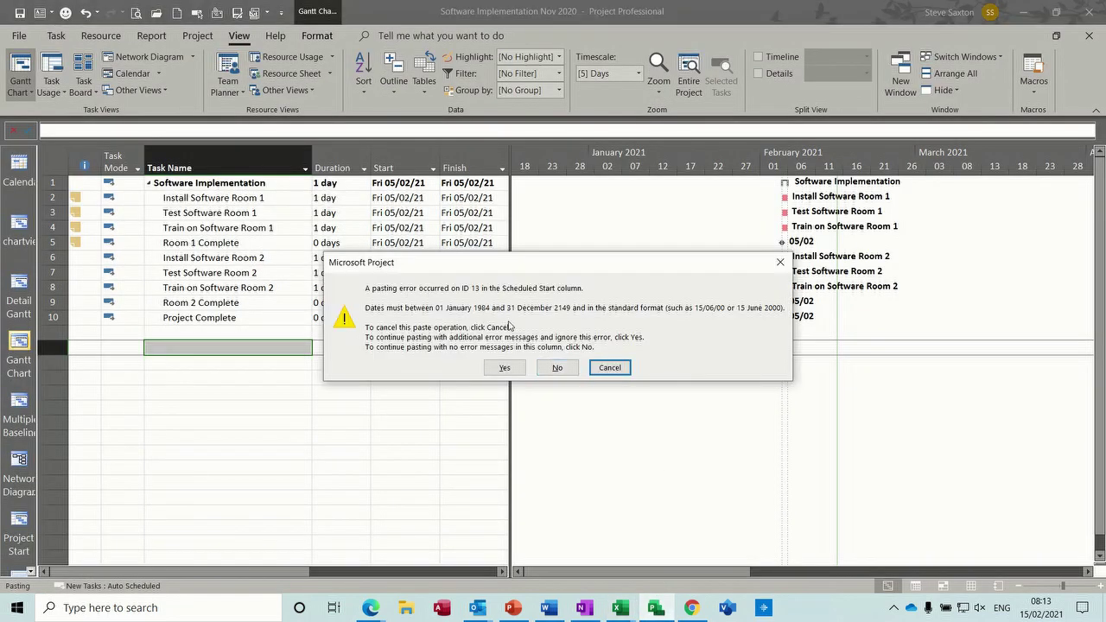
left_click(552, 372)
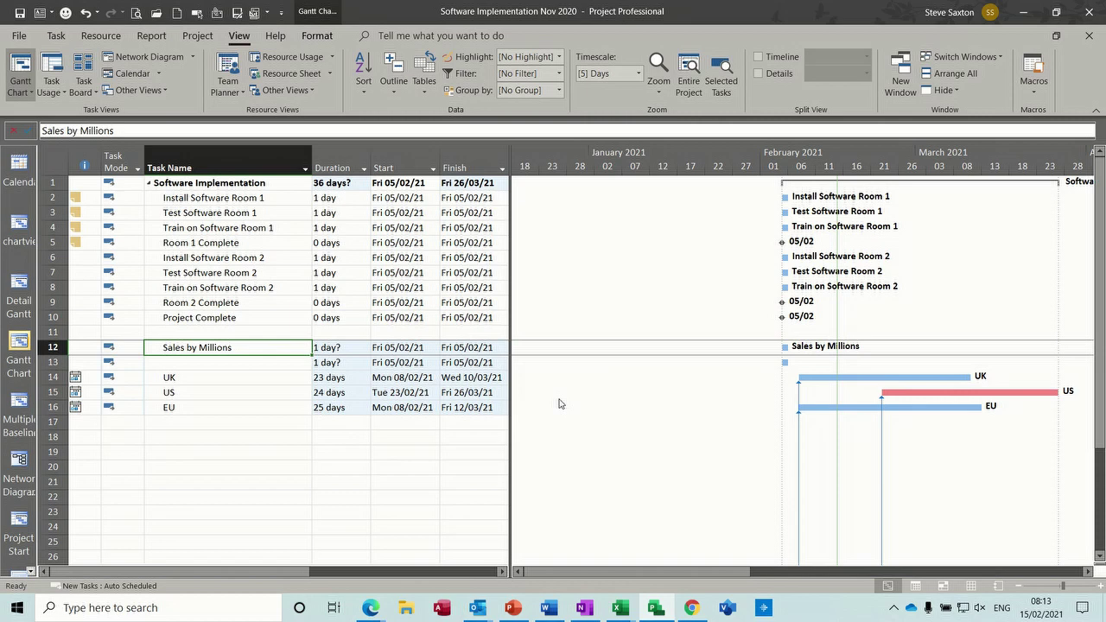
key("ctrl+z")
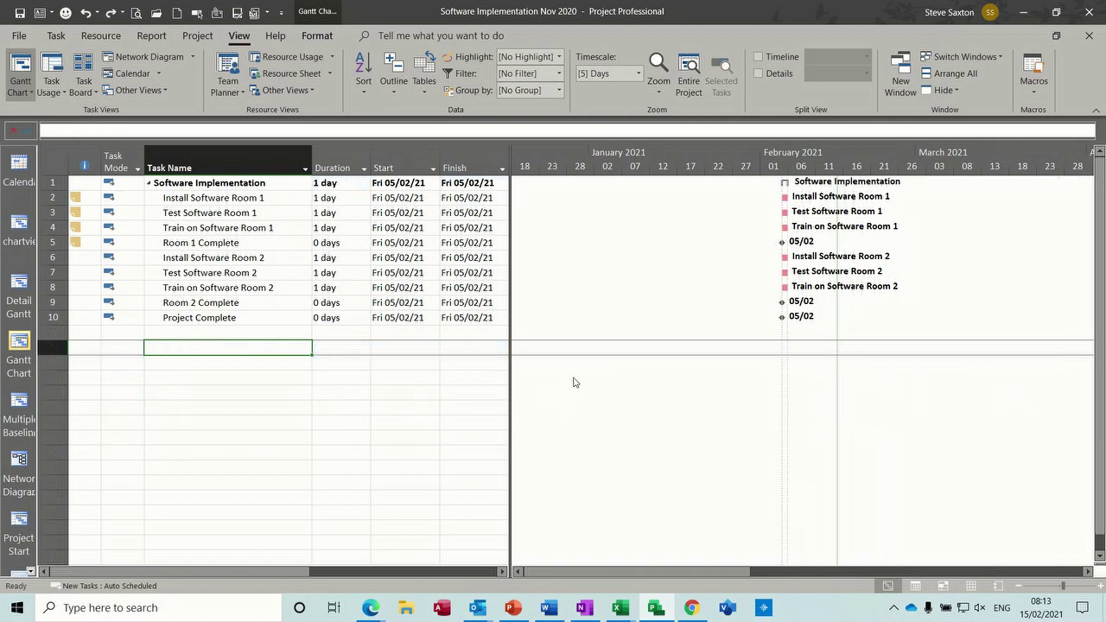
key("ctrl+v")
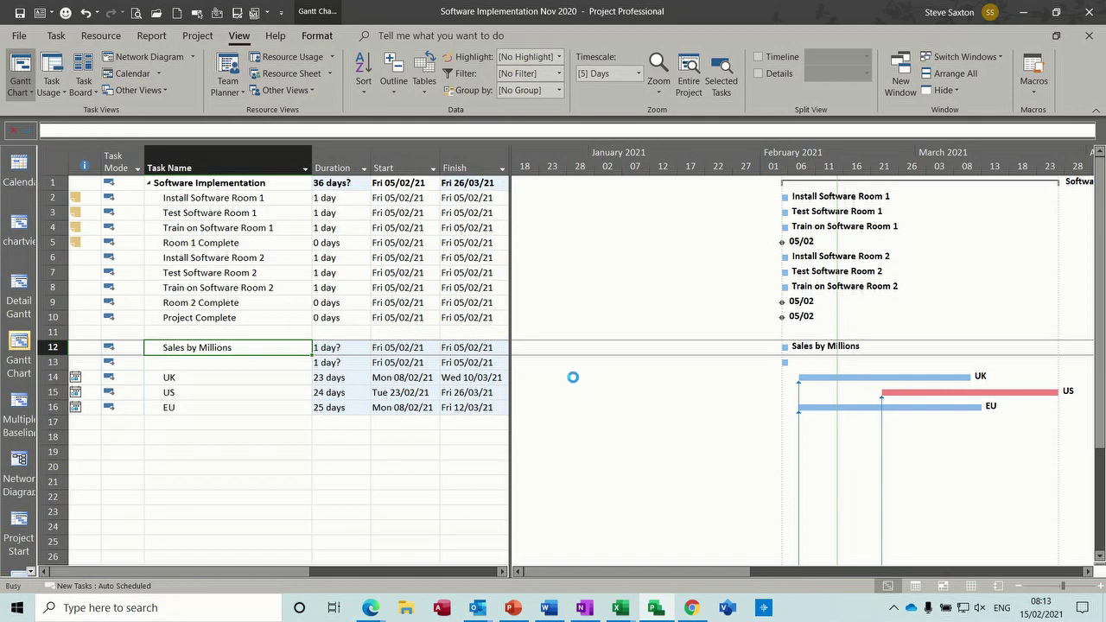
key("ctrl+z")
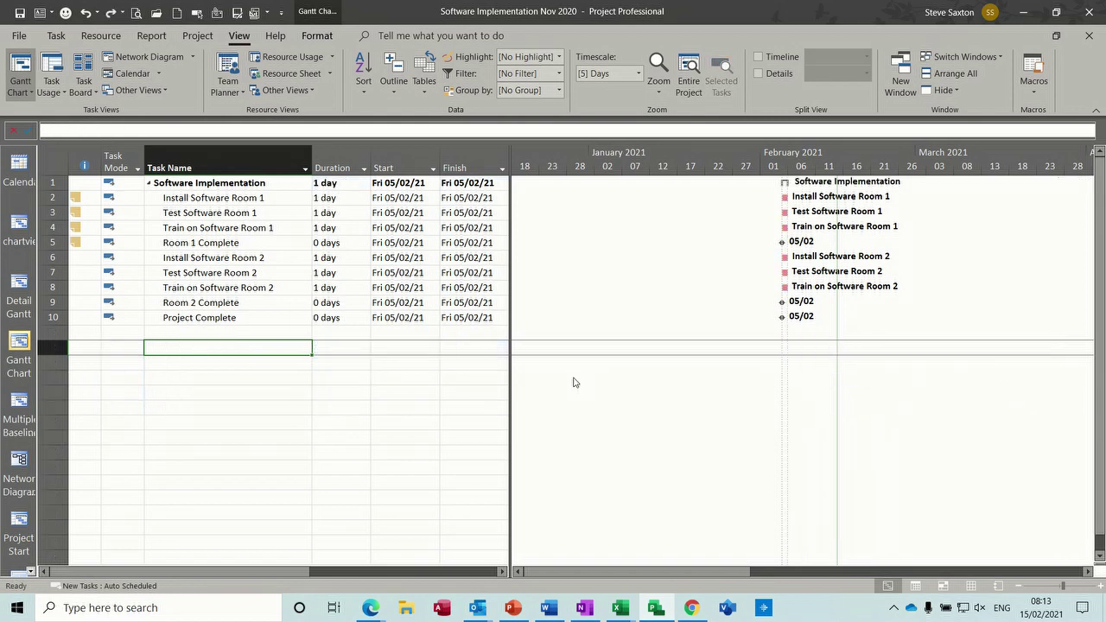
Switch back to the Chart in Project workbook in Excel and copy the Sales by Millions chart.
left_click(619, 607)
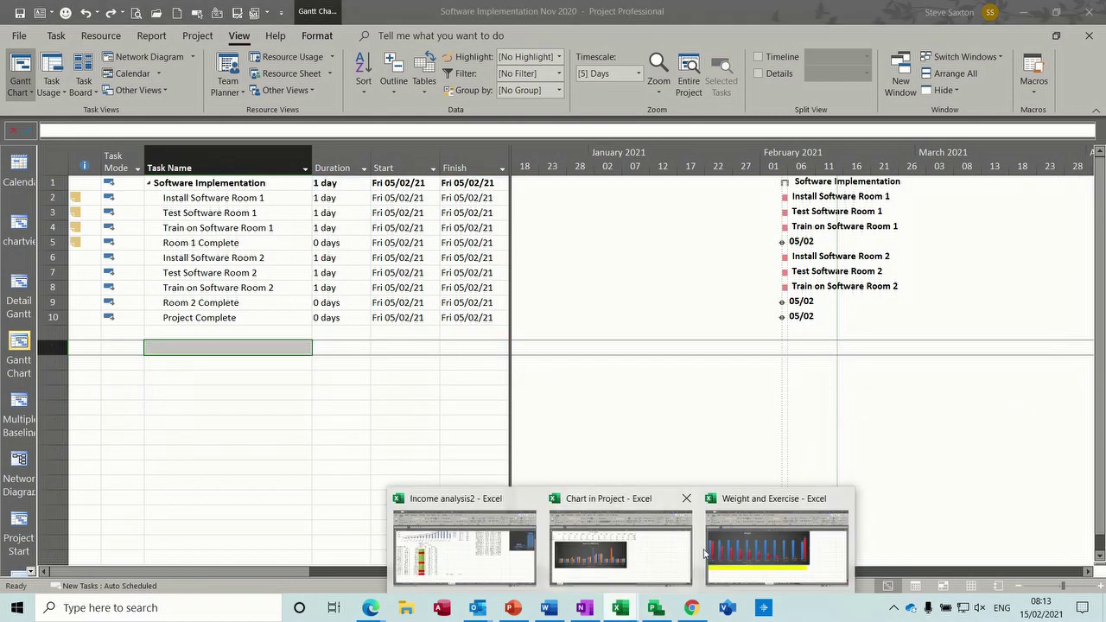
left_click(644, 555)
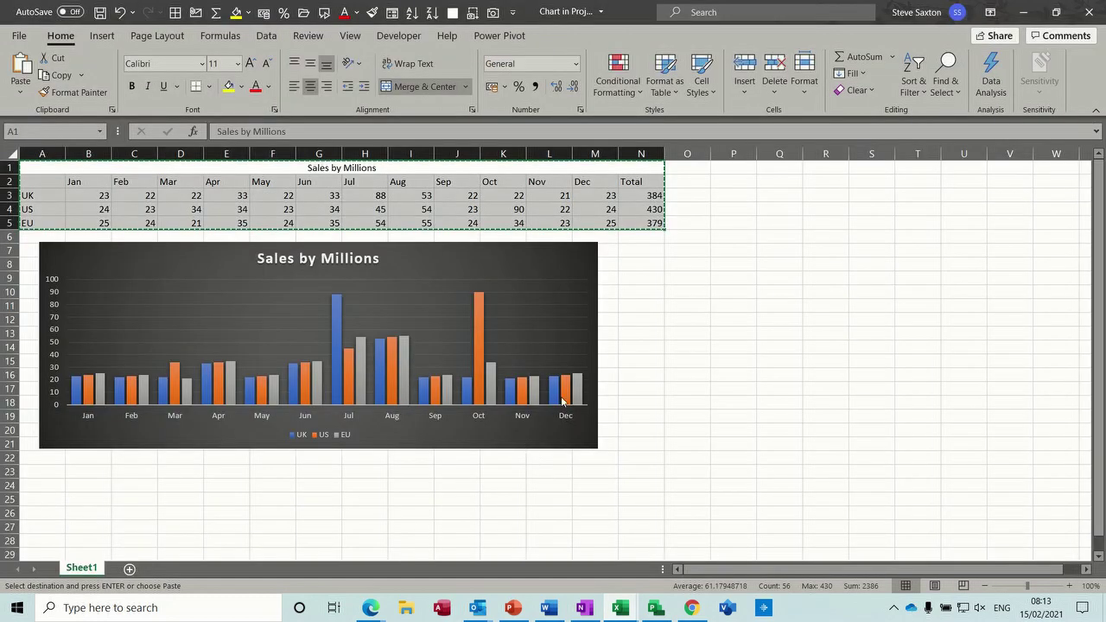
left_click(595, 281)
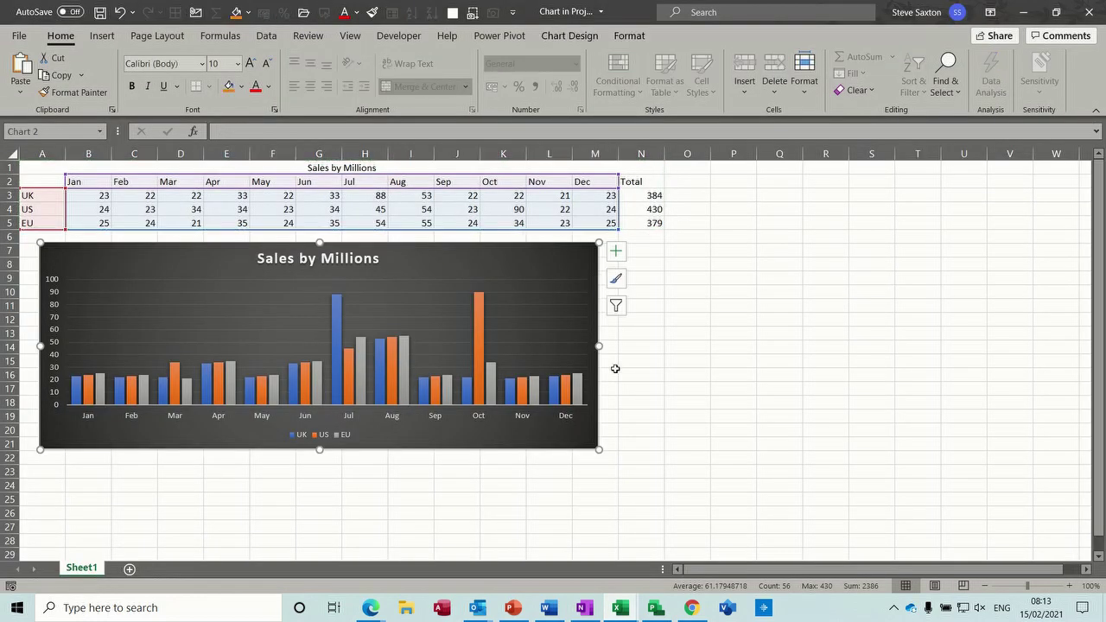
Switch to the Project plan, paste the copied chart as a linked Microsoft Excel Chart, and move it below the Gantt bars.
left_click(656, 604)
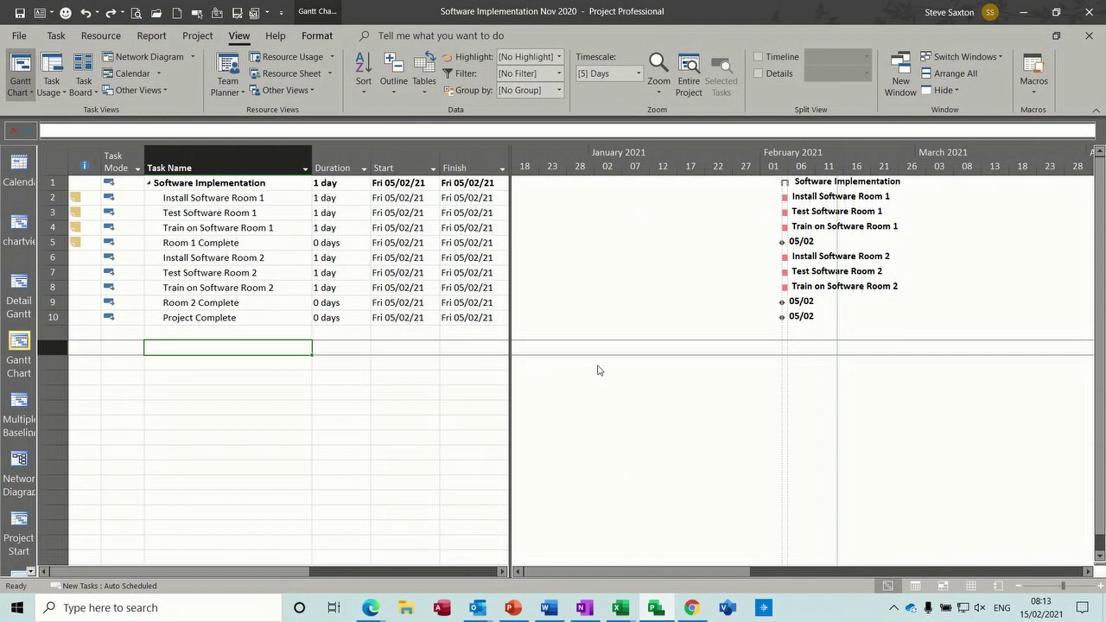
left_click(56, 36)
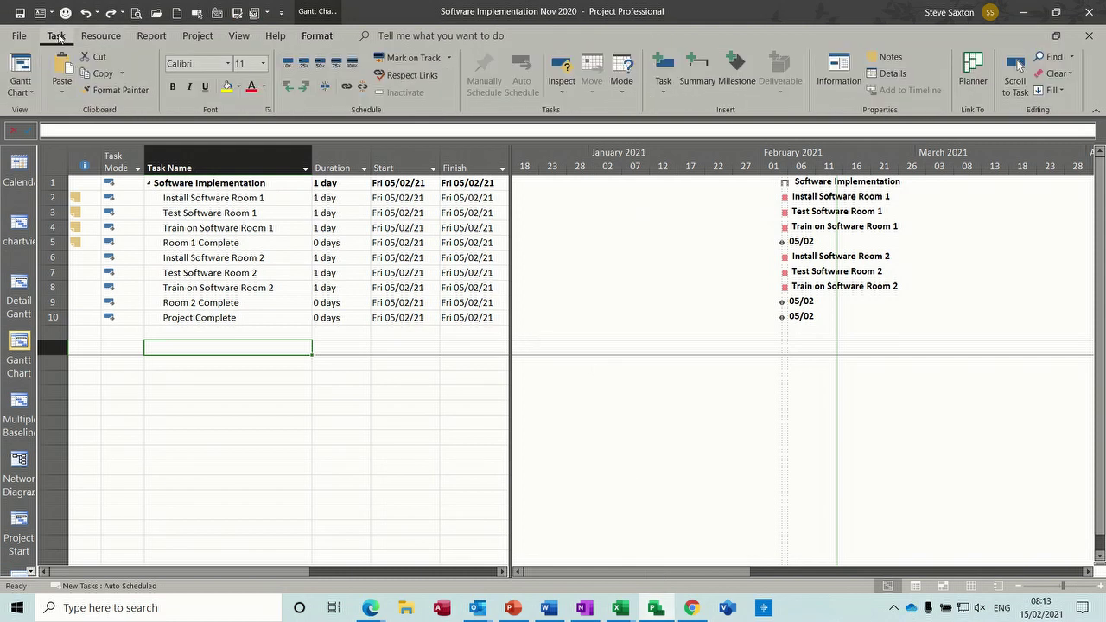
left_click(60, 96)
left_click(82, 159)
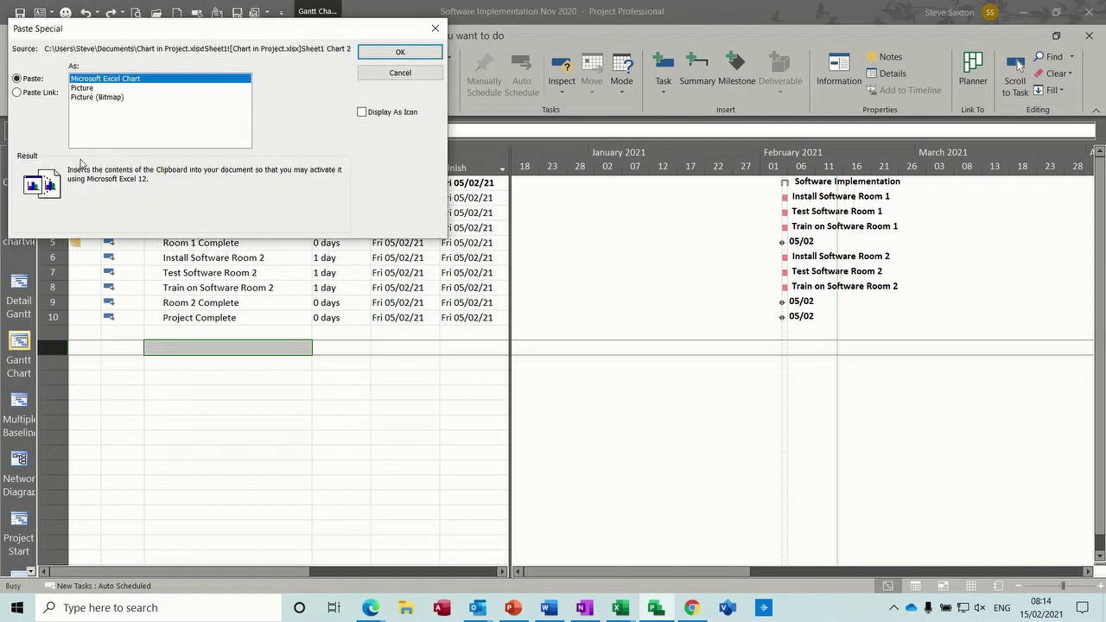
left_click(17, 92)
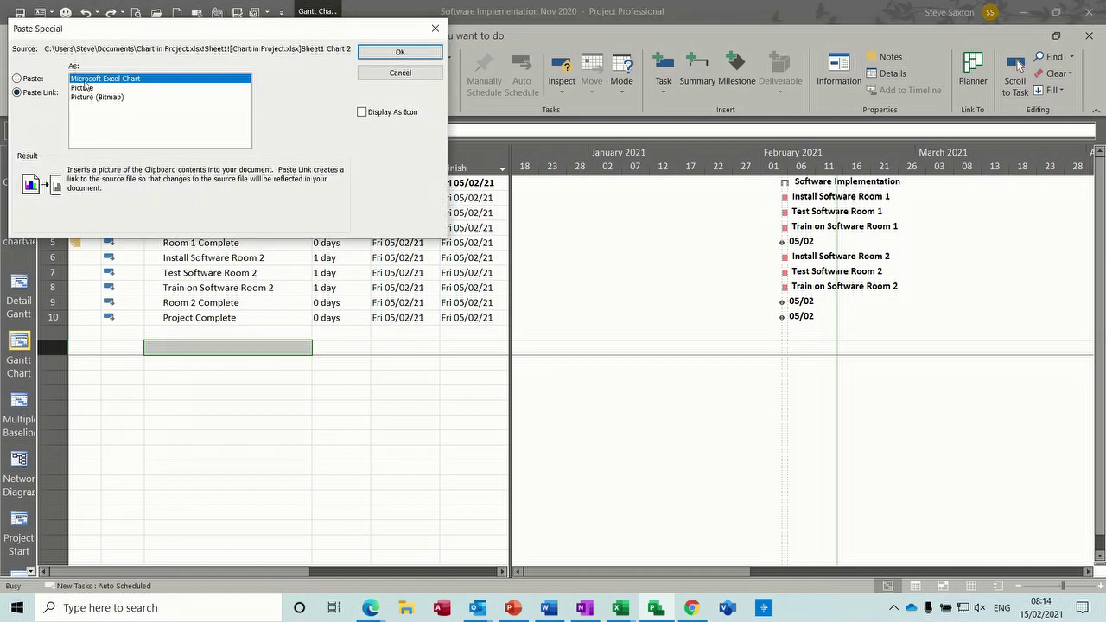
left_click(400, 53)
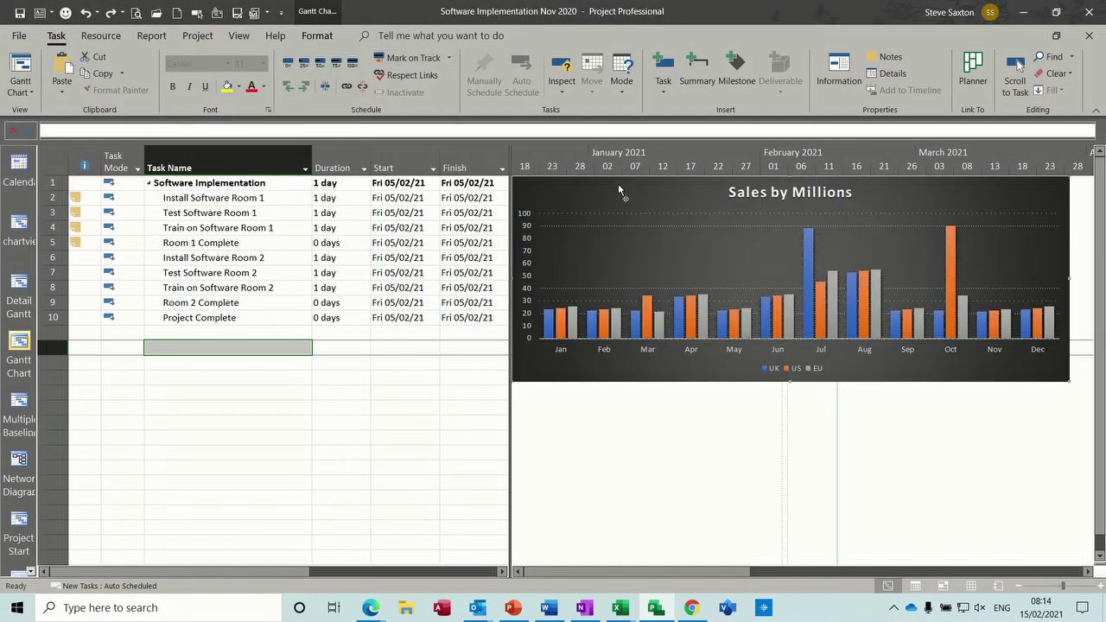
left_click_drag(544, 185, 558, 347)
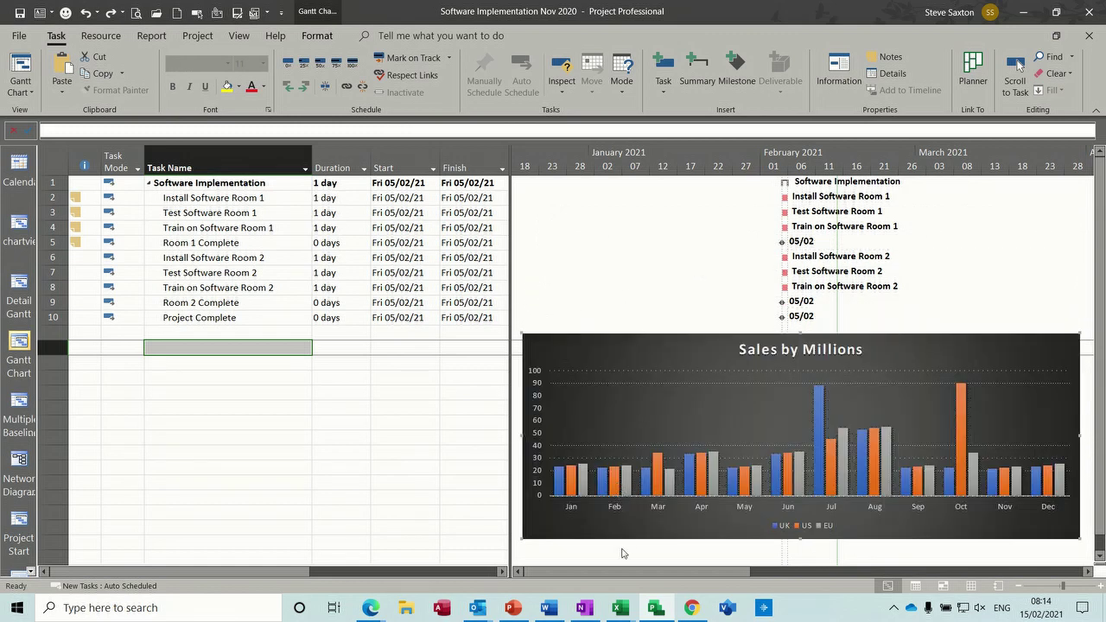
Set the UK July sales in the Chart in Project workbook to 1, and return to Project to check the linked chart.
left_click(619, 608)
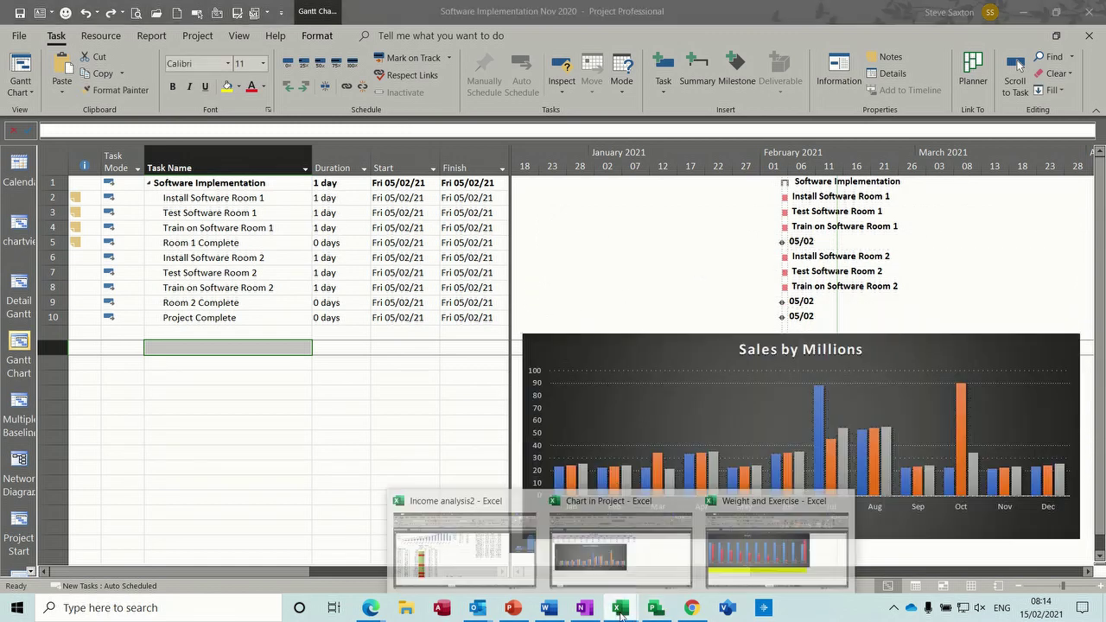
left_click(623, 564)
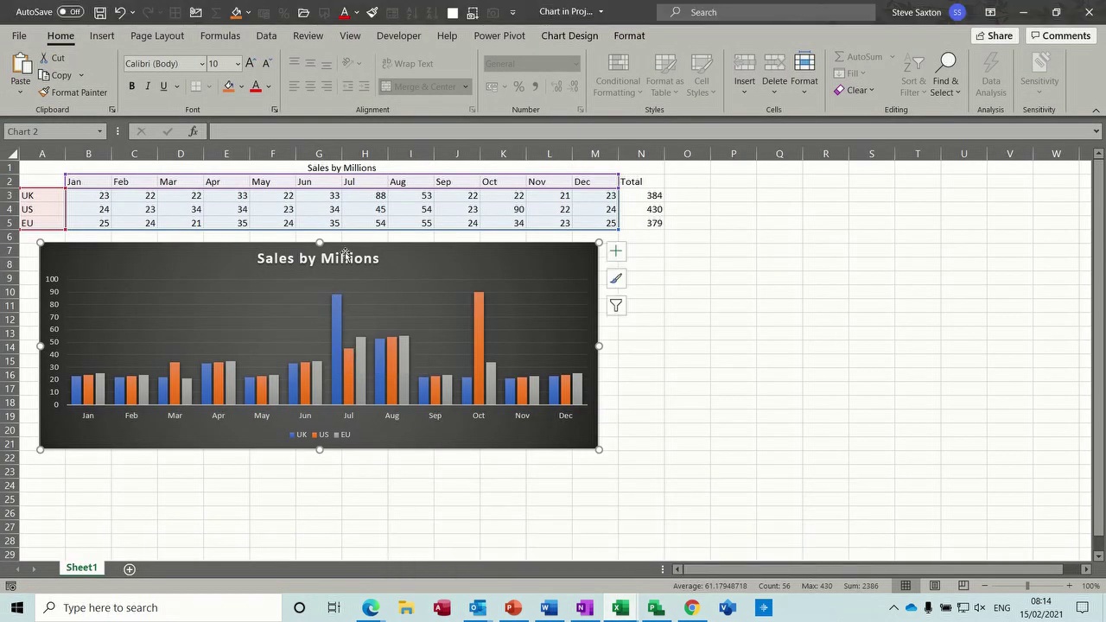
left_click(364, 197)
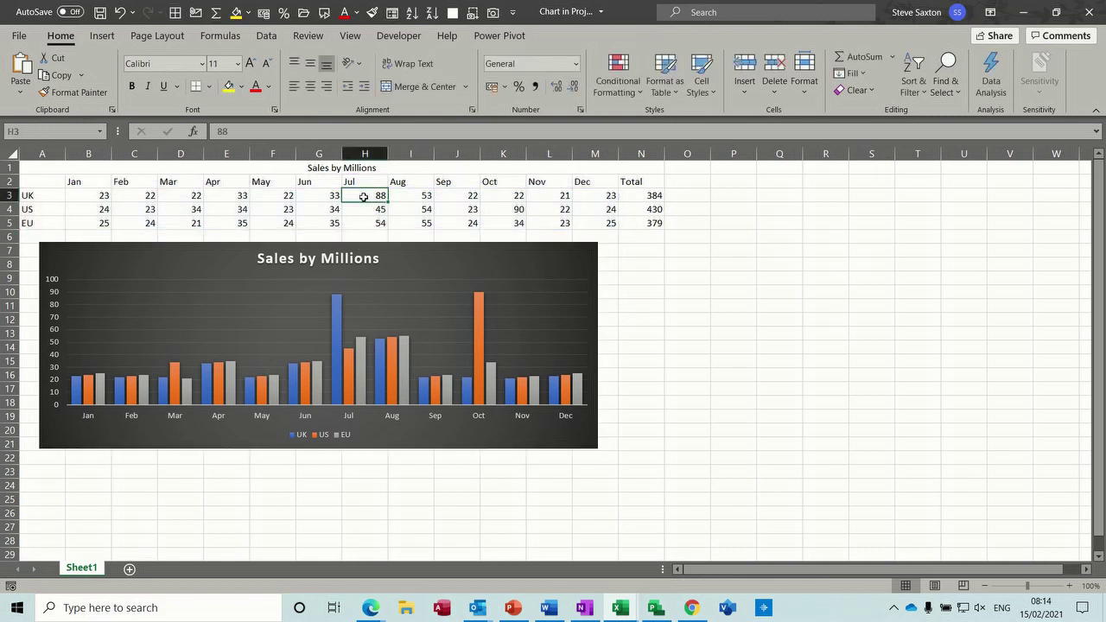
type("1")
key("Return")
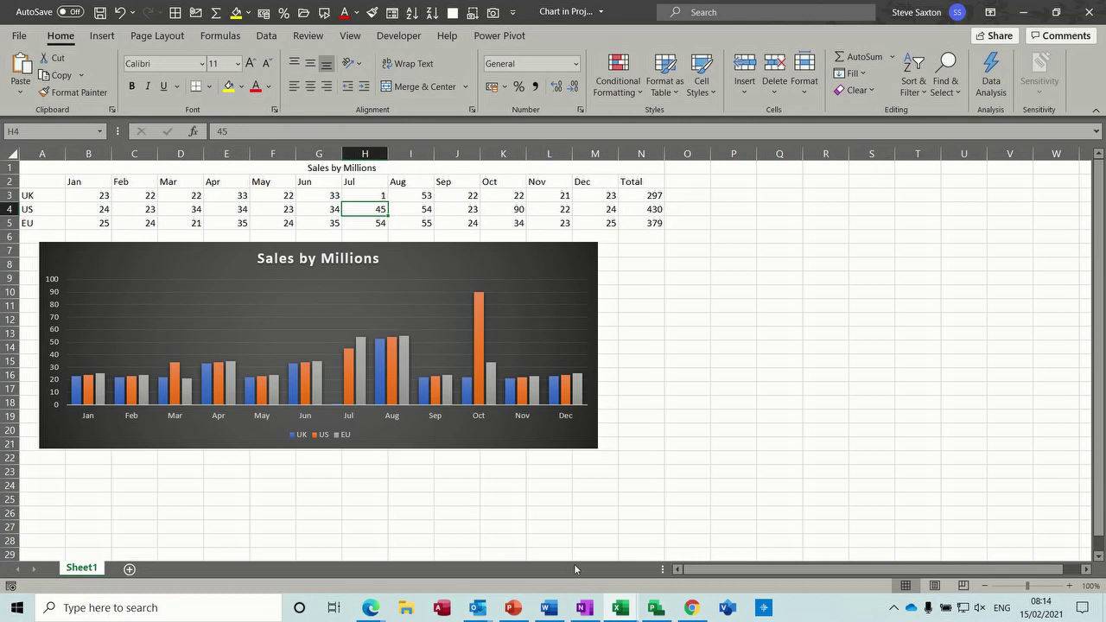
left_click(655, 607)
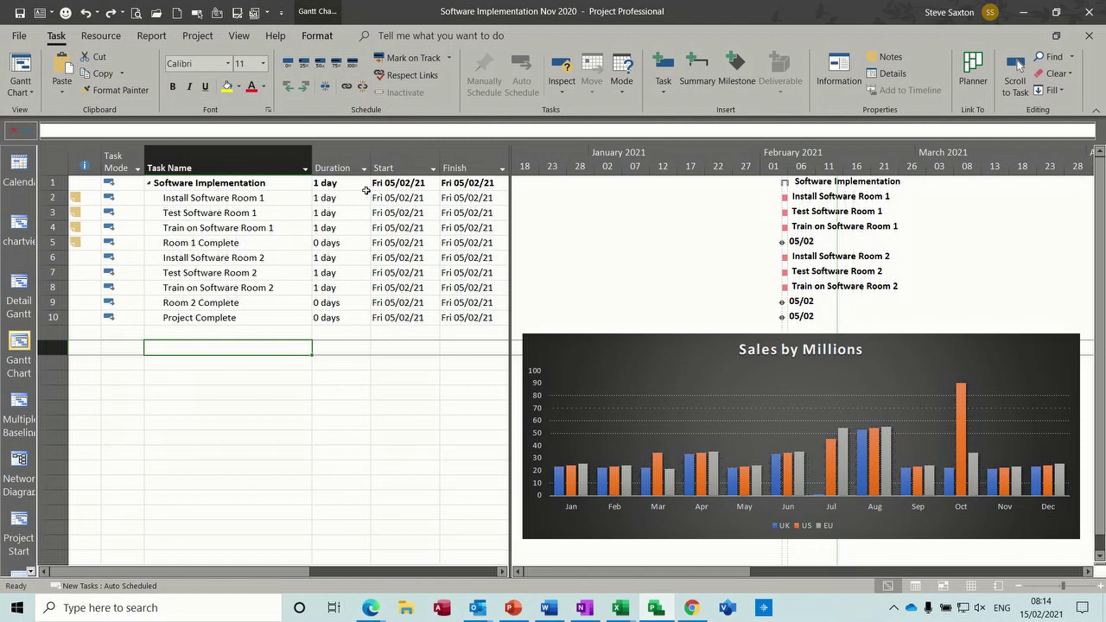
Save the current fields as a new table named Charts and remove its columns from Task Mode through Finish.
left_click(240, 37)
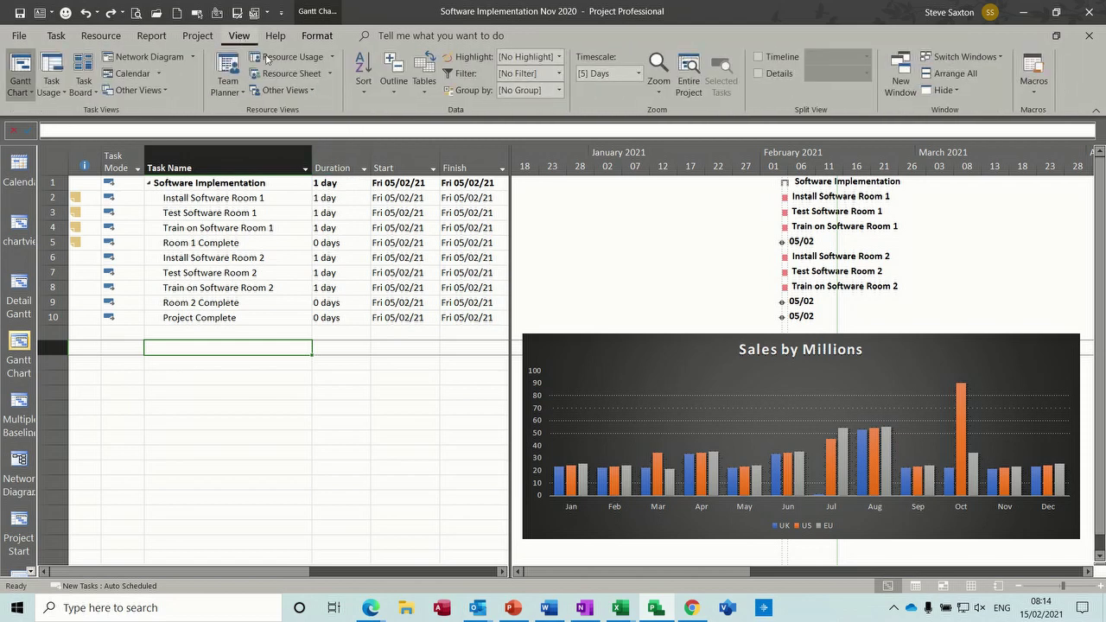
left_click(285, 90)
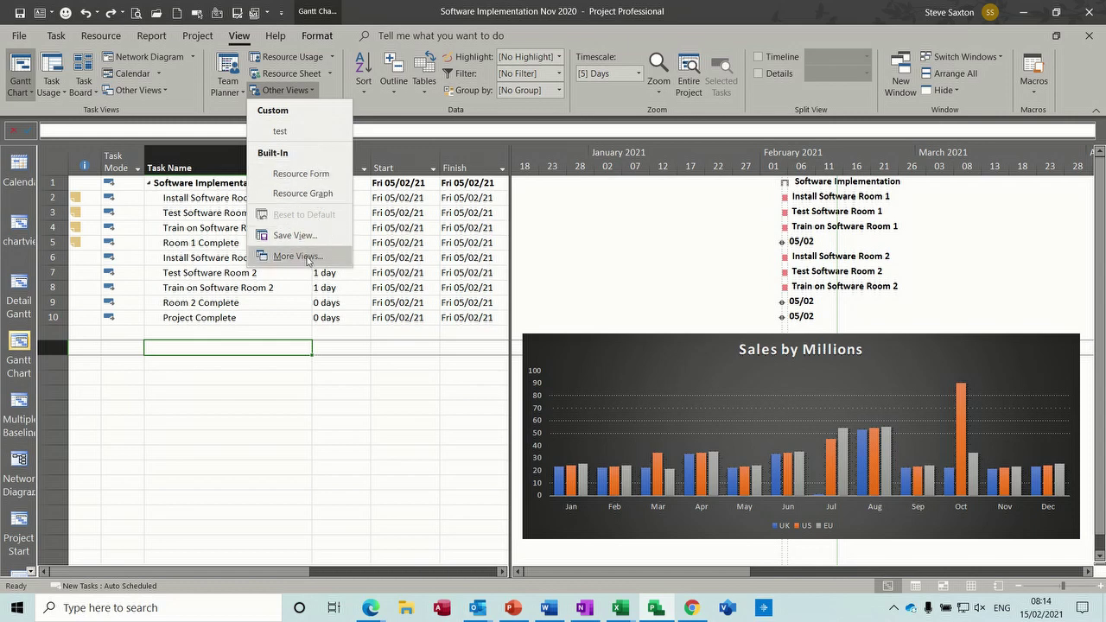
left_click(424, 95)
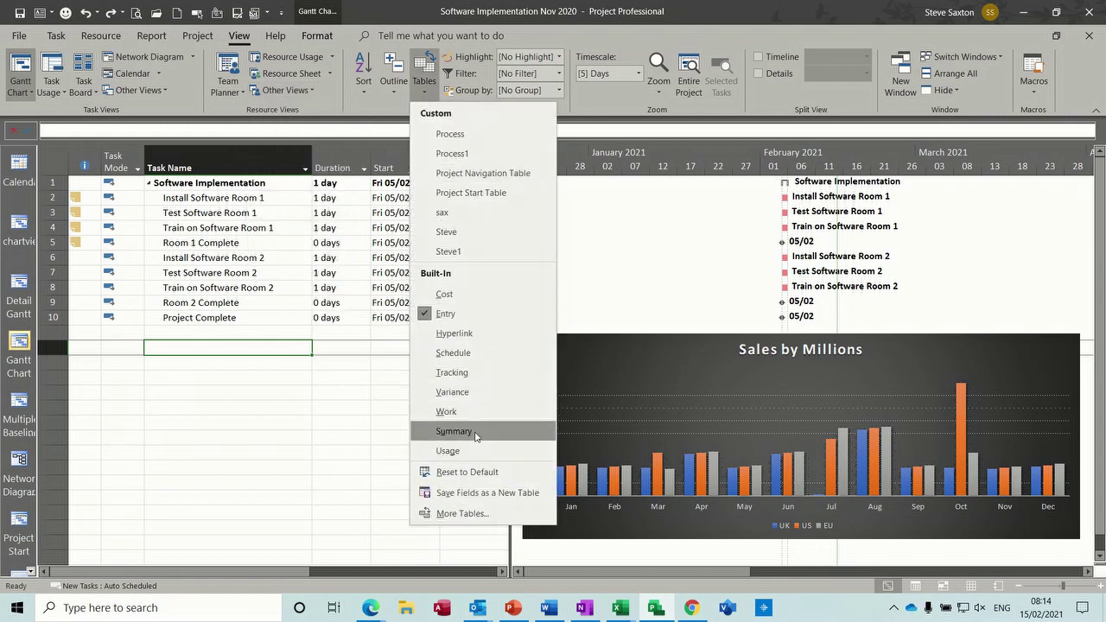
left_click(442, 499)
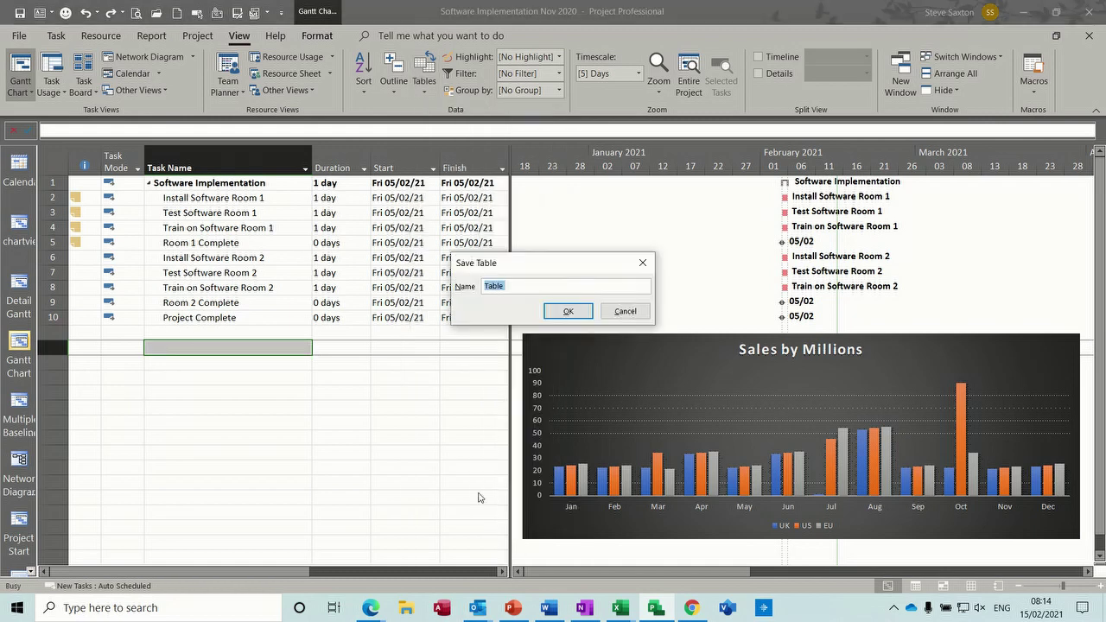
type("Charts")
left_click(574, 311)
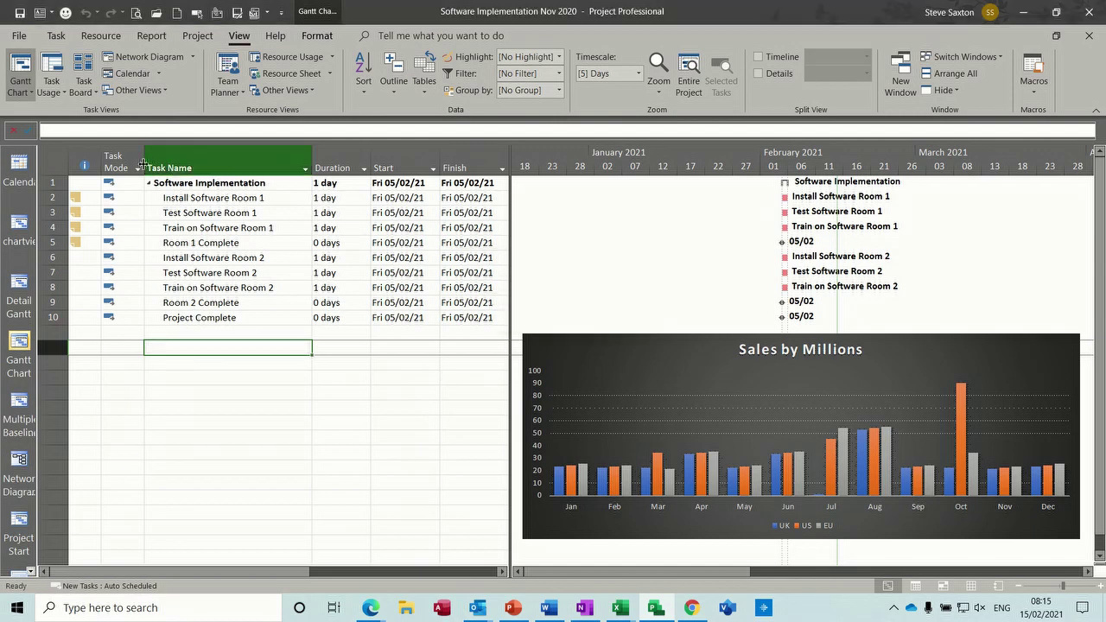
mouse_move(121, 161)
left_mouse_down()
mouse_move(405, 169)
mouse_move(448, 182)
left_mouse_up()
key("Delete")
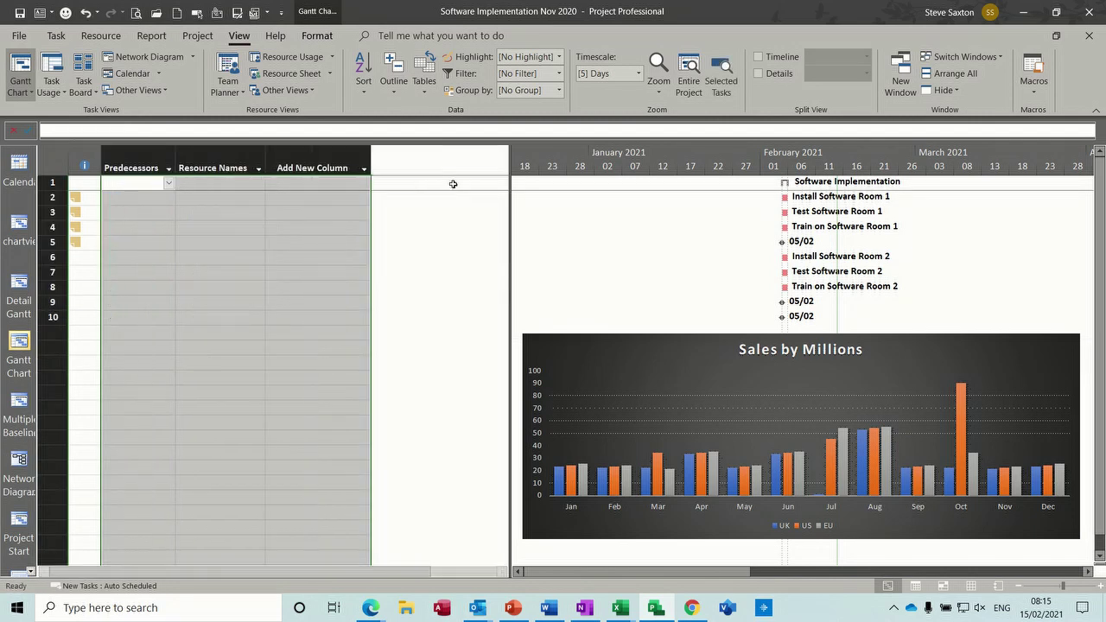
Narrow the table area to its indicator column, and move and enlarge the Sales by Millions chart across the timeline area.
left_click_drag(510, 212, 108, 201)
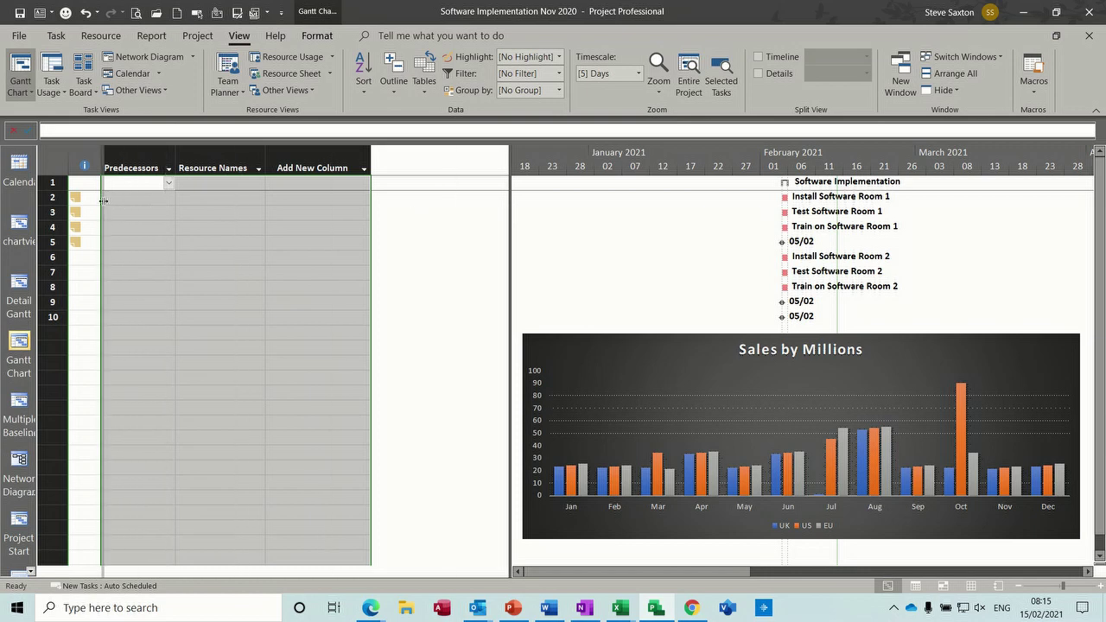
left_click_drag(313, 346, 183, 178)
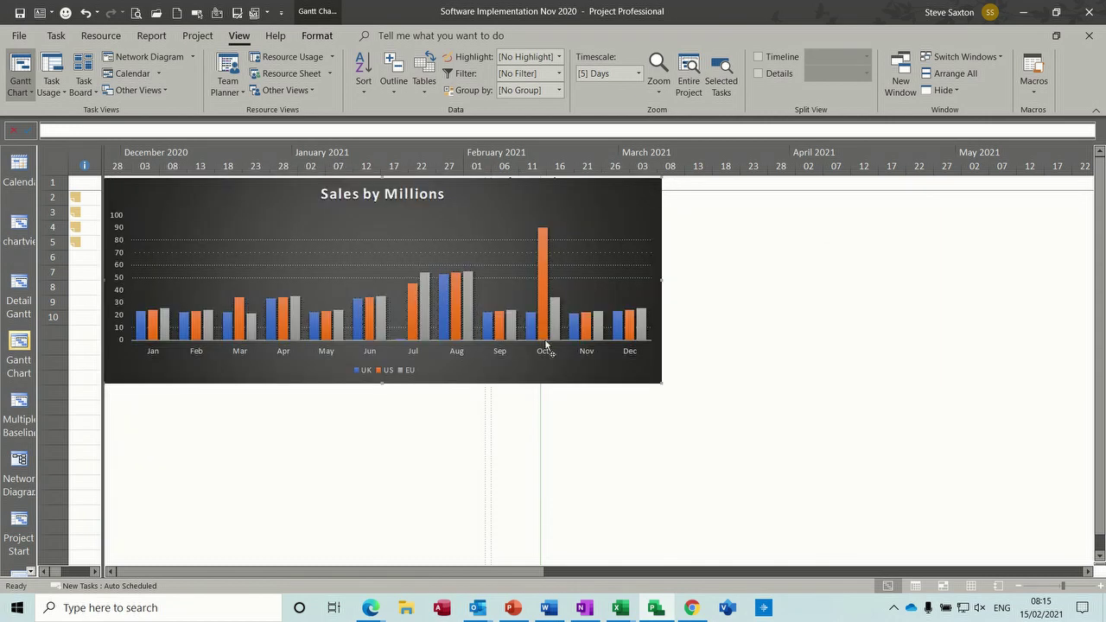
left_click_drag(661, 383, 905, 517)
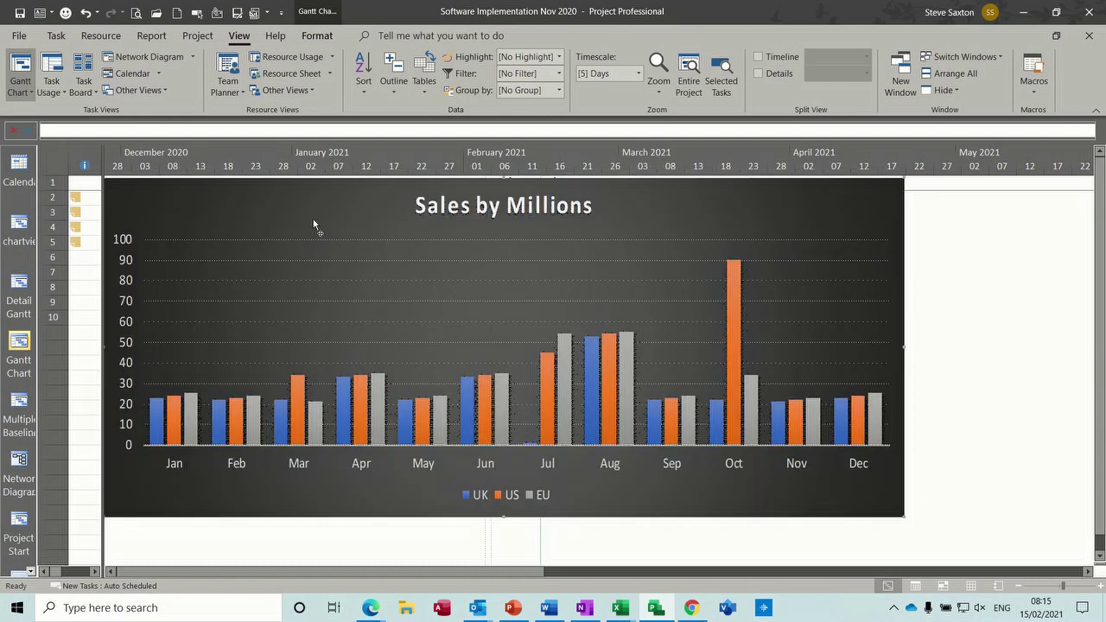
Apply the Entry table, adjust the table area to reveal part of its task names, and reposition the chart beside it.
left_click(425, 95)
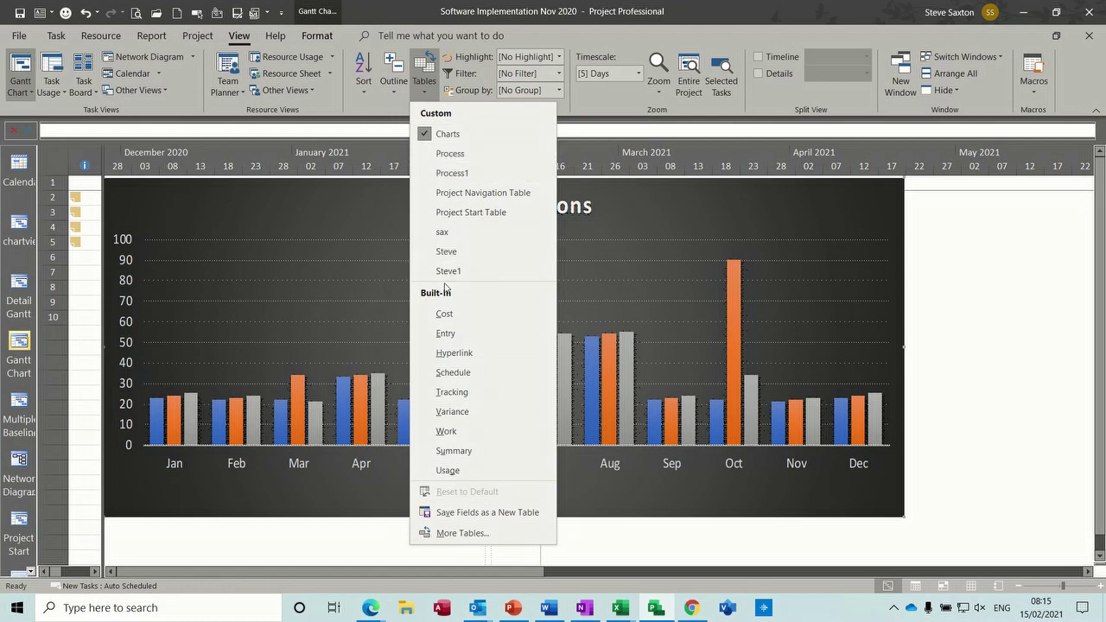
left_click(446, 335)
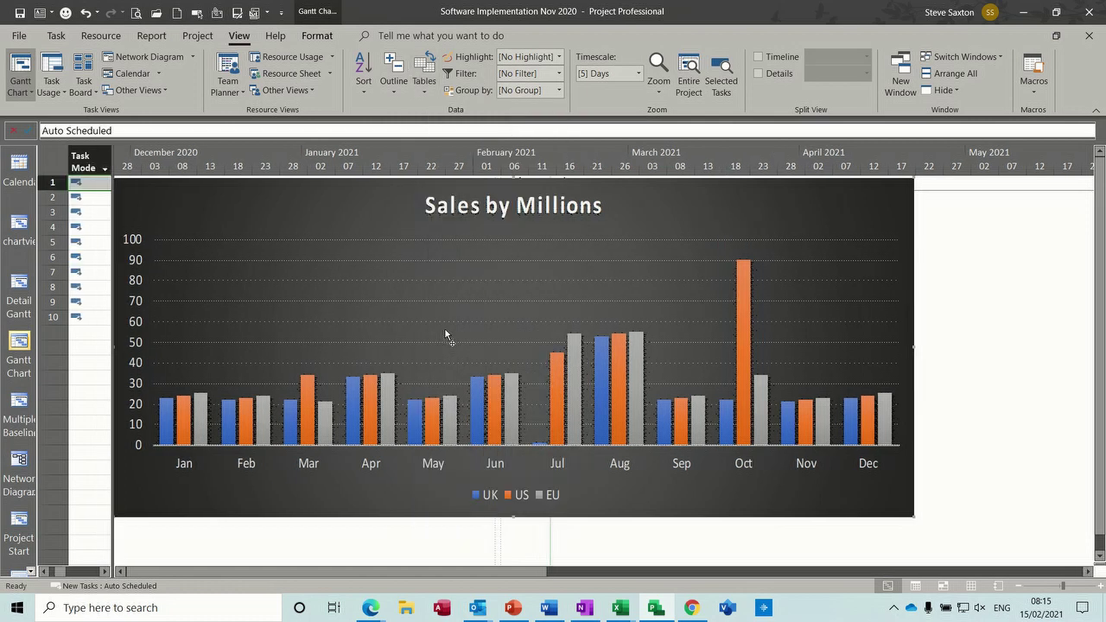
left_click_drag(123, 216, 340, 270)
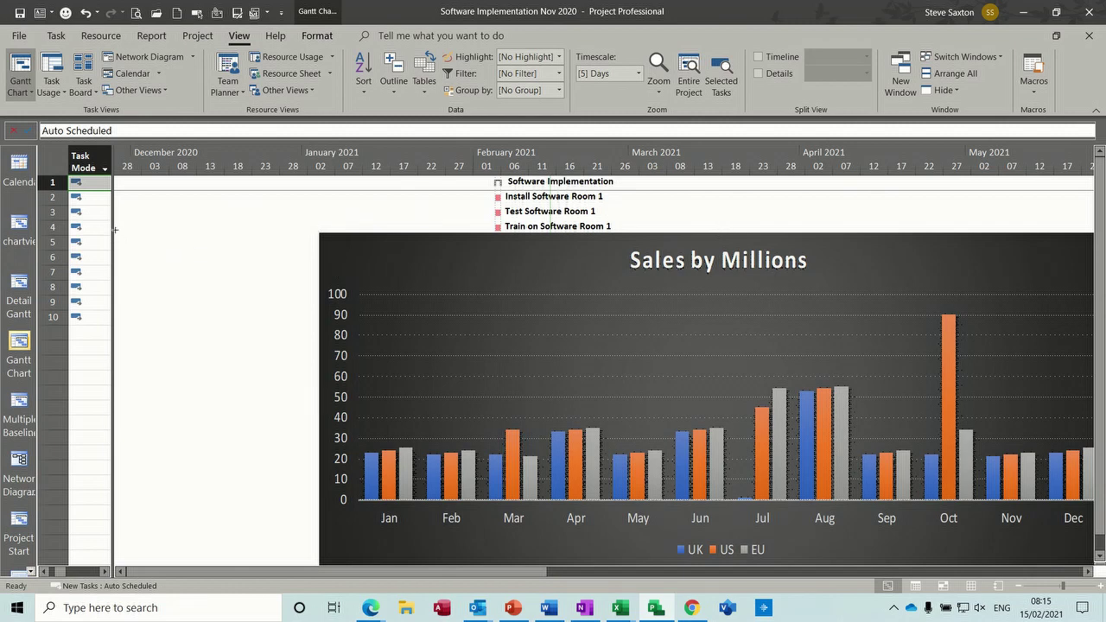
left_click_drag(113, 230, 335, 231)
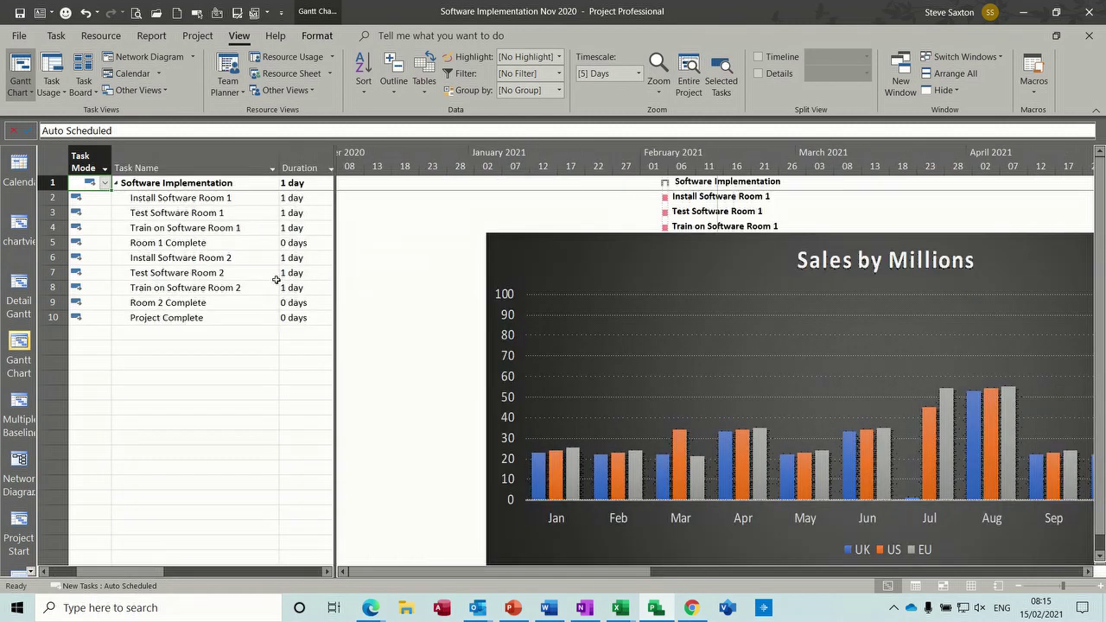
left_click_drag(335, 300, 158, 300)
left_click_drag(489, 261, 289, 205)
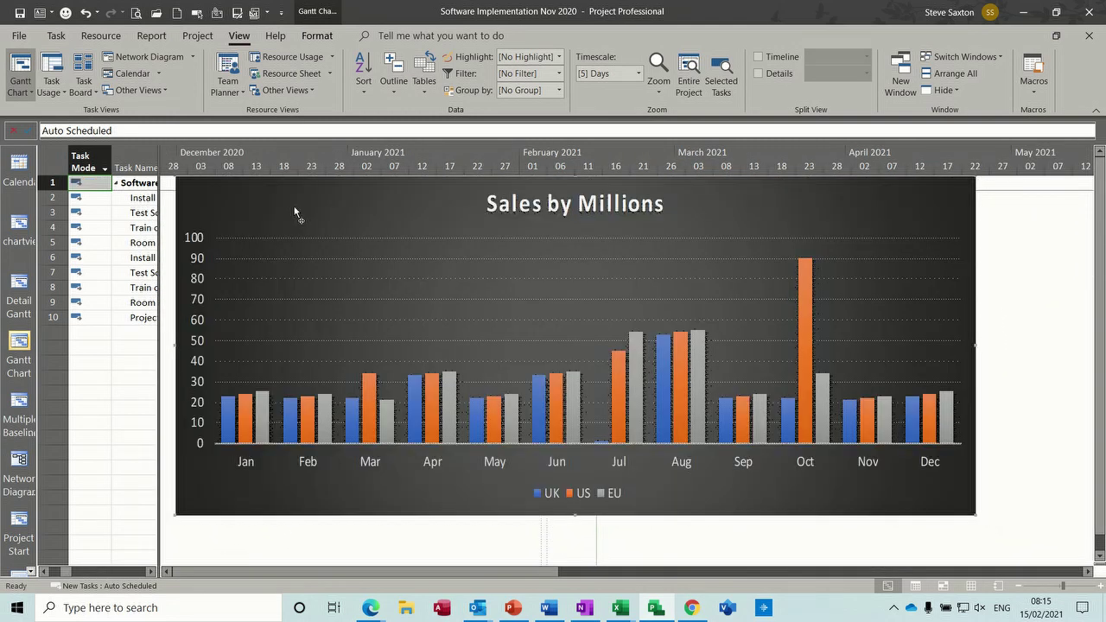
Examine the chartview view with its Weight chart and hidden table column, and open the list of more views.
left_click(19, 224)
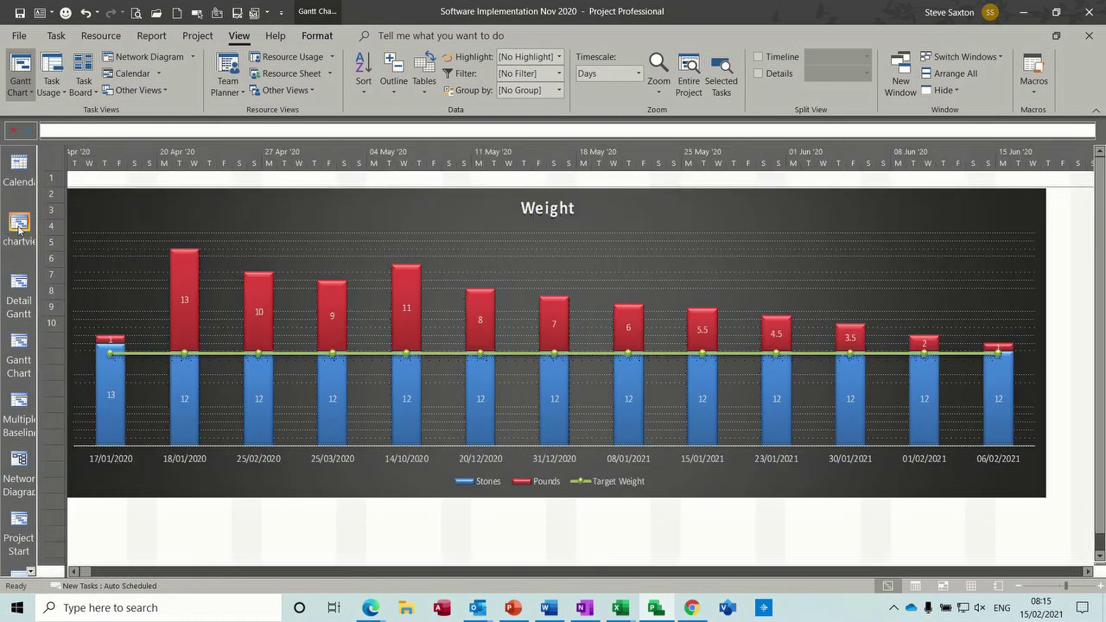
left_click_drag(430, 202, 487, 228)
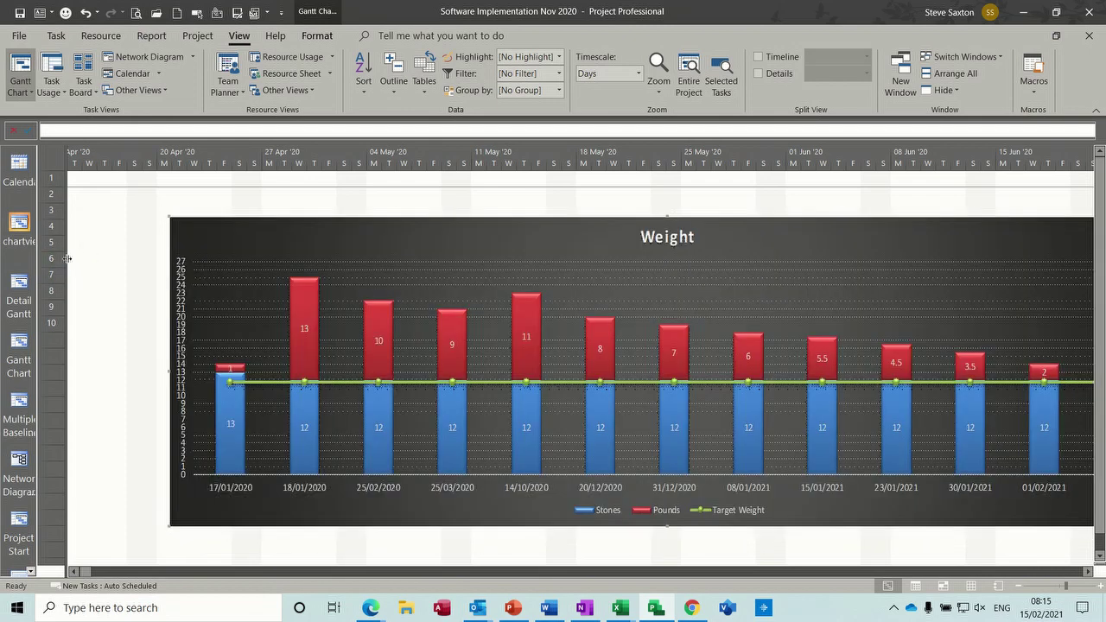
left_click_drag(66, 258, 141, 262)
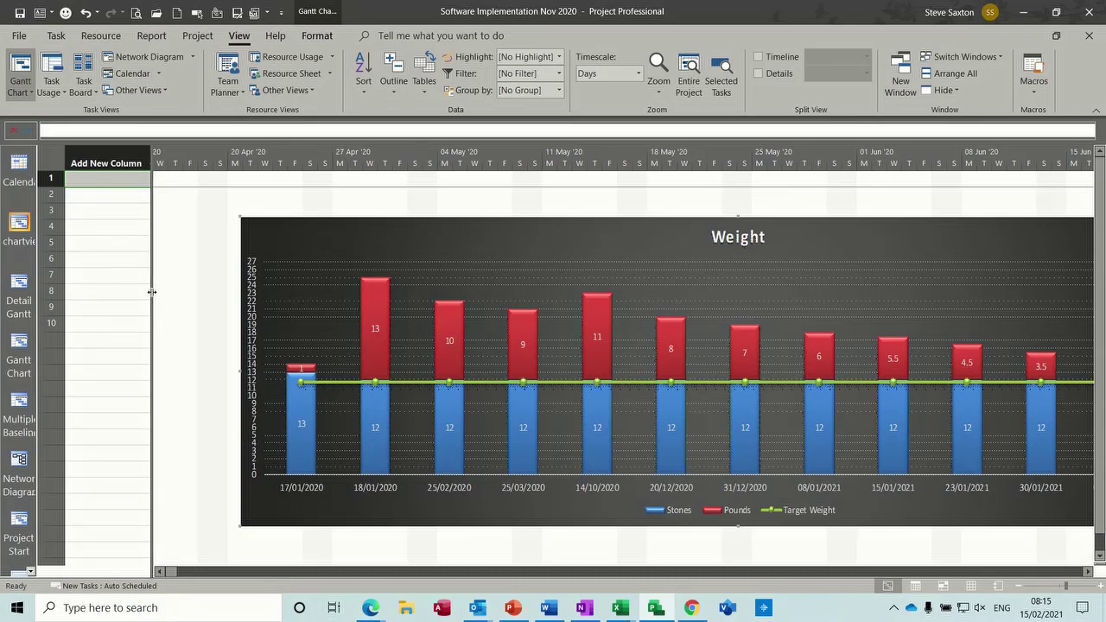
left_click_drag(151, 292, 67, 287)
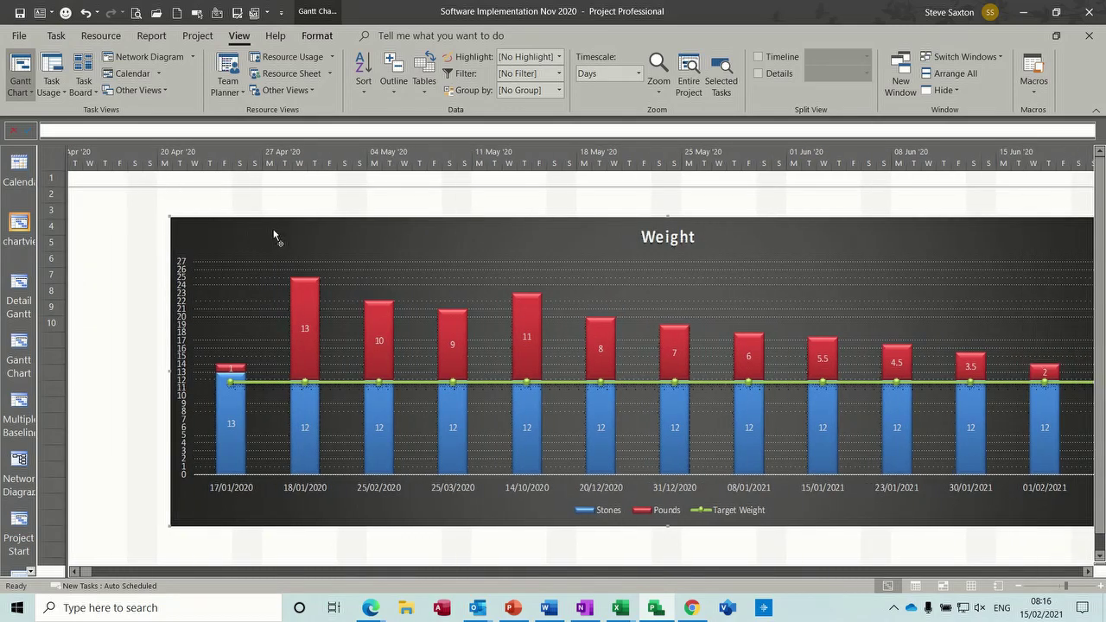
left_click_drag(259, 234, 173, 206)
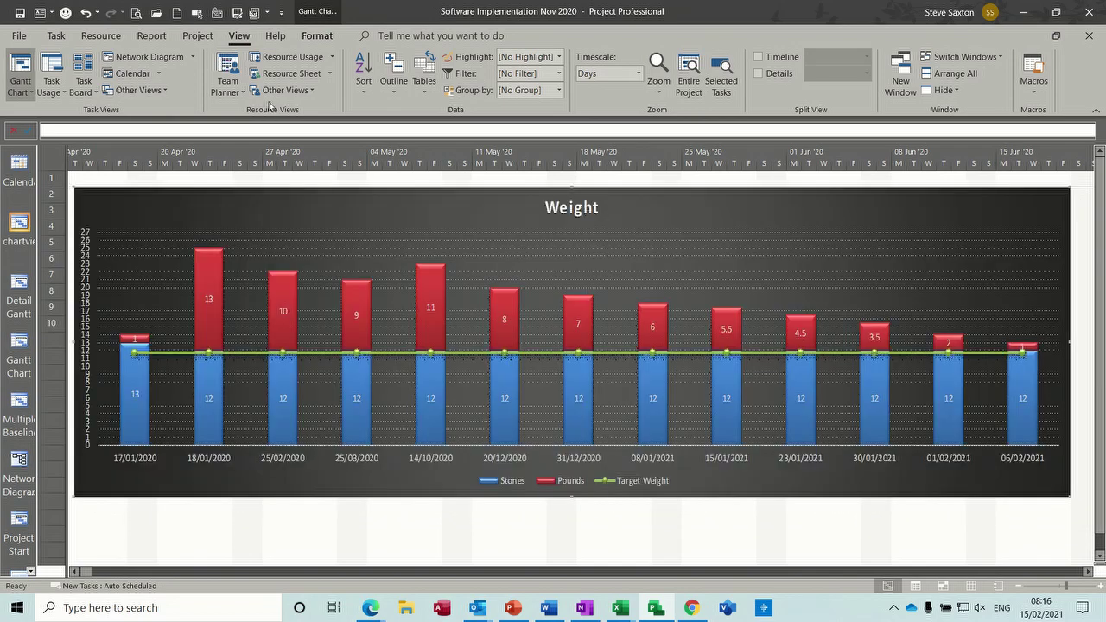
left_click(311, 96)
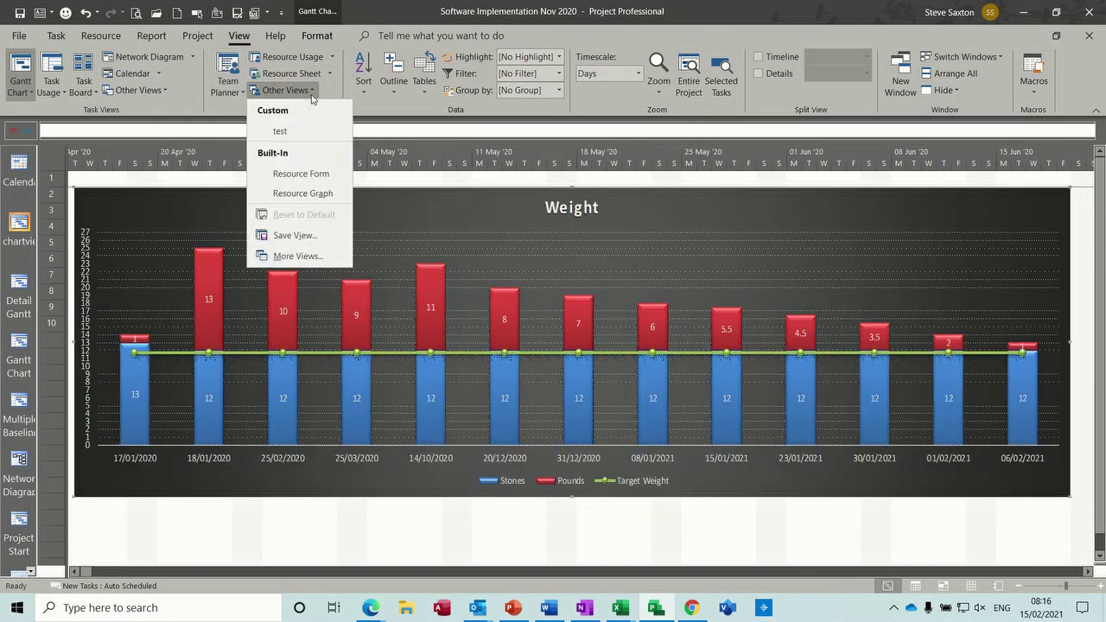
left_click(305, 256)
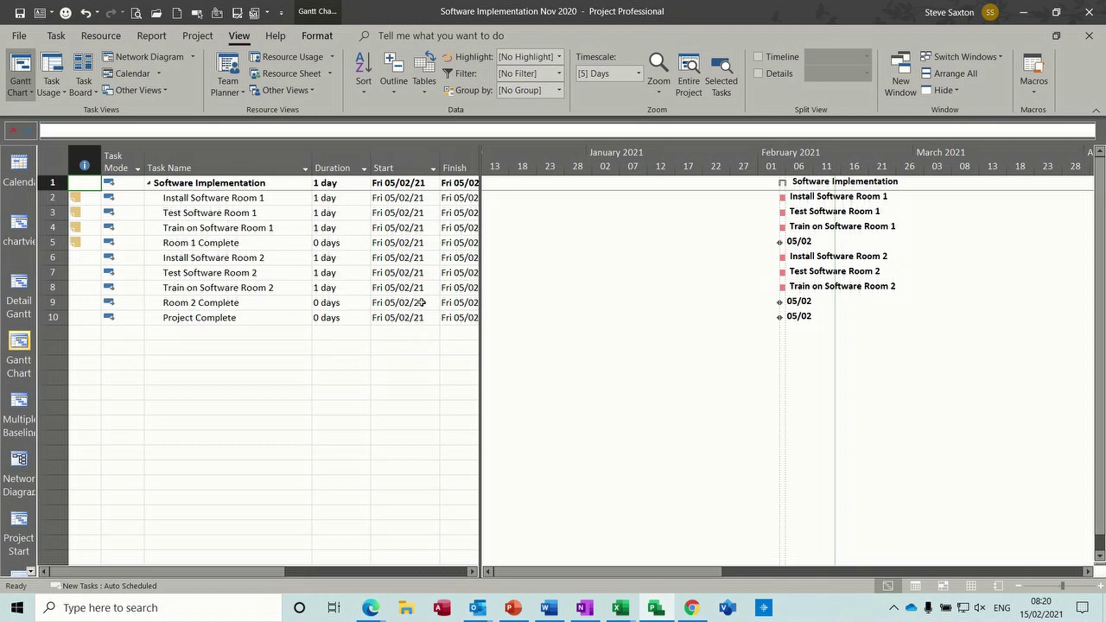
Widen the table area to show its columns through Predecessors and save the current fields as a new table named saxo.
left_click_drag(480, 319, 563, 325)
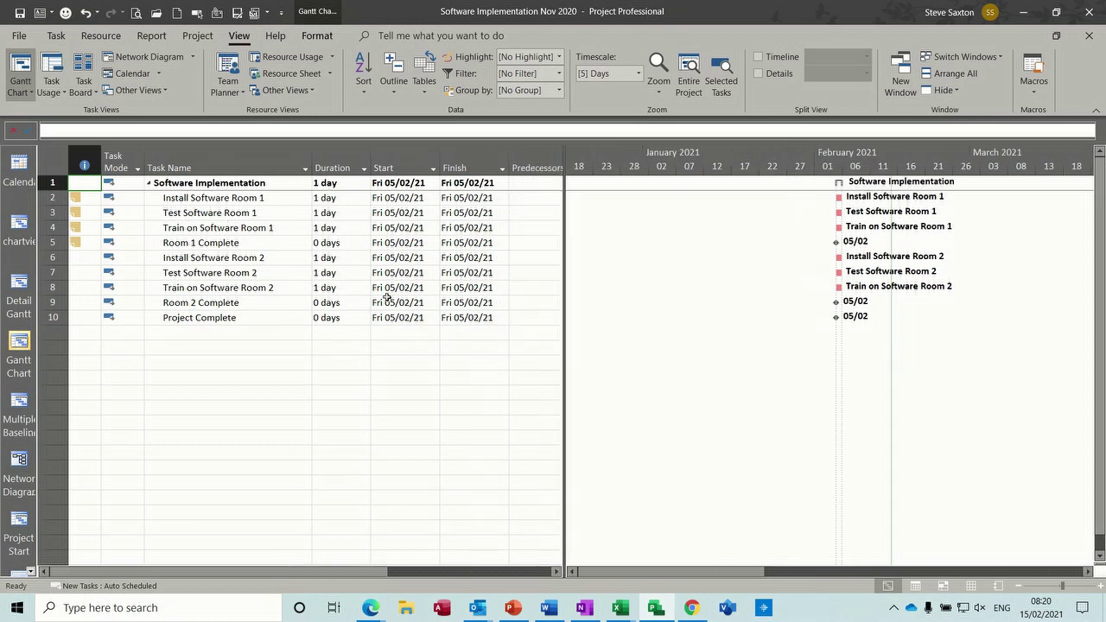
left_click(424, 82)
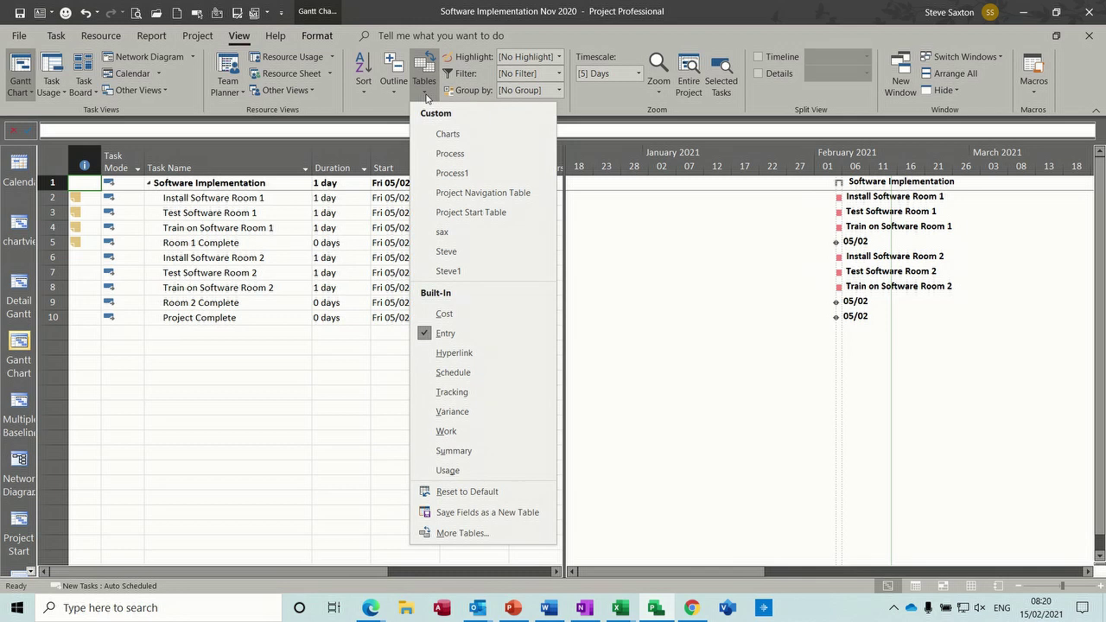
left_click(464, 513)
type("s")
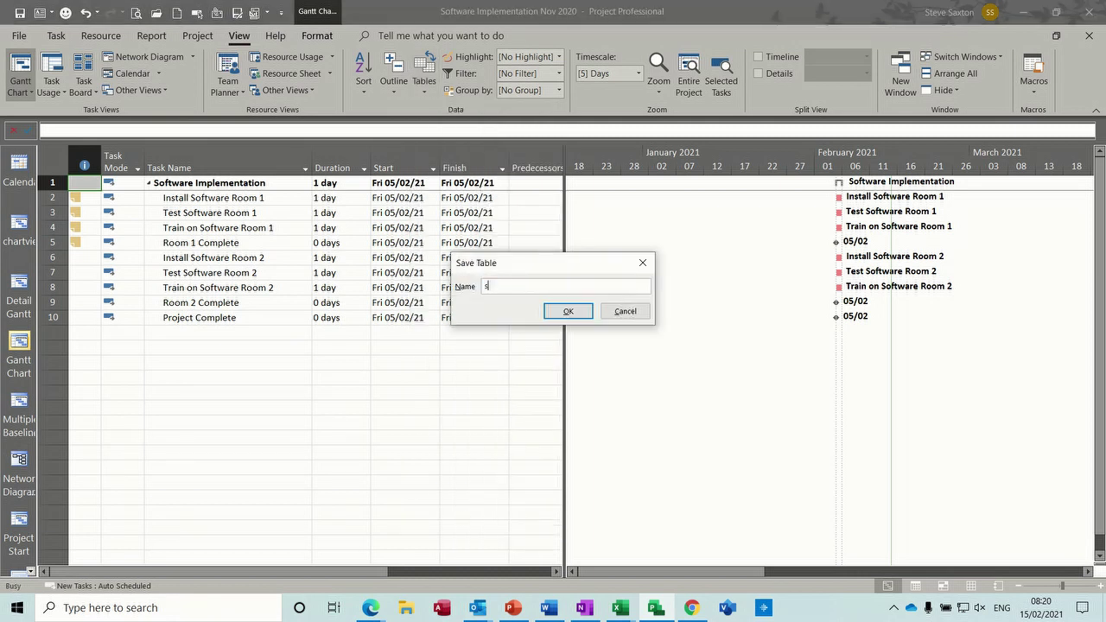
type("axo")
left_click(562, 313)
Remove the columns from the indicator column through Finish, and narrow the table area to its row numbers.
left_click(467, 168)
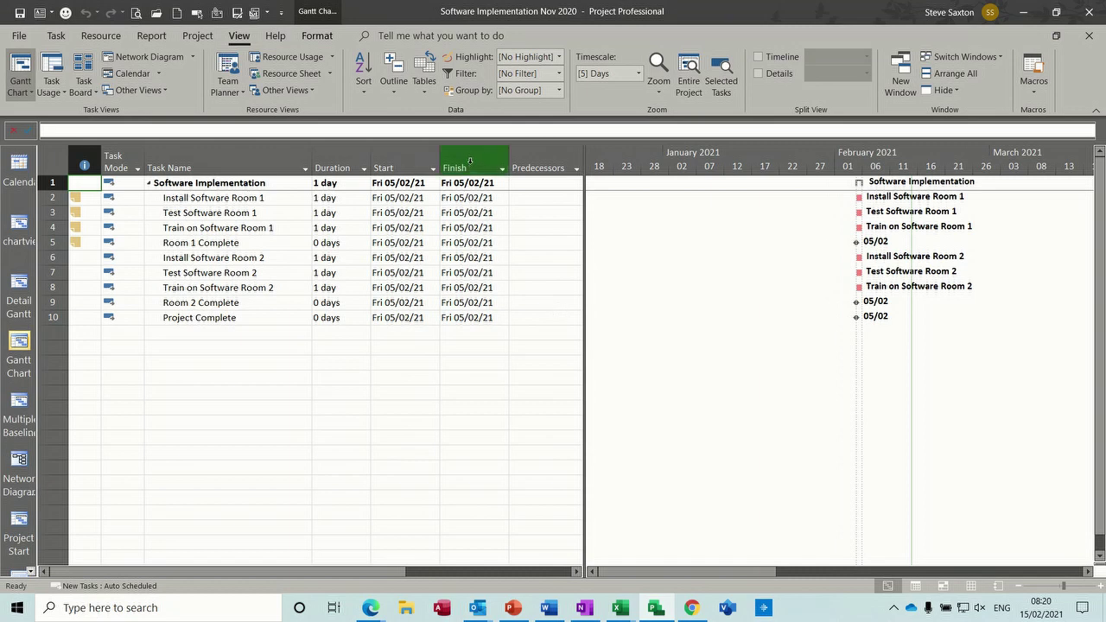
left_click(73, 162, "shift")
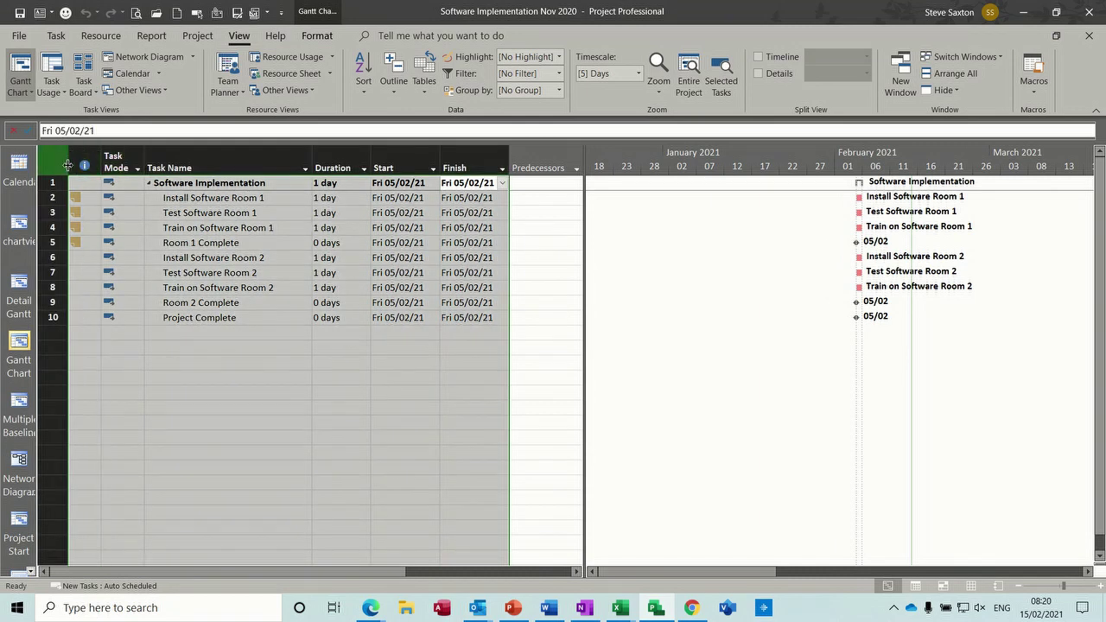
key("Delete")
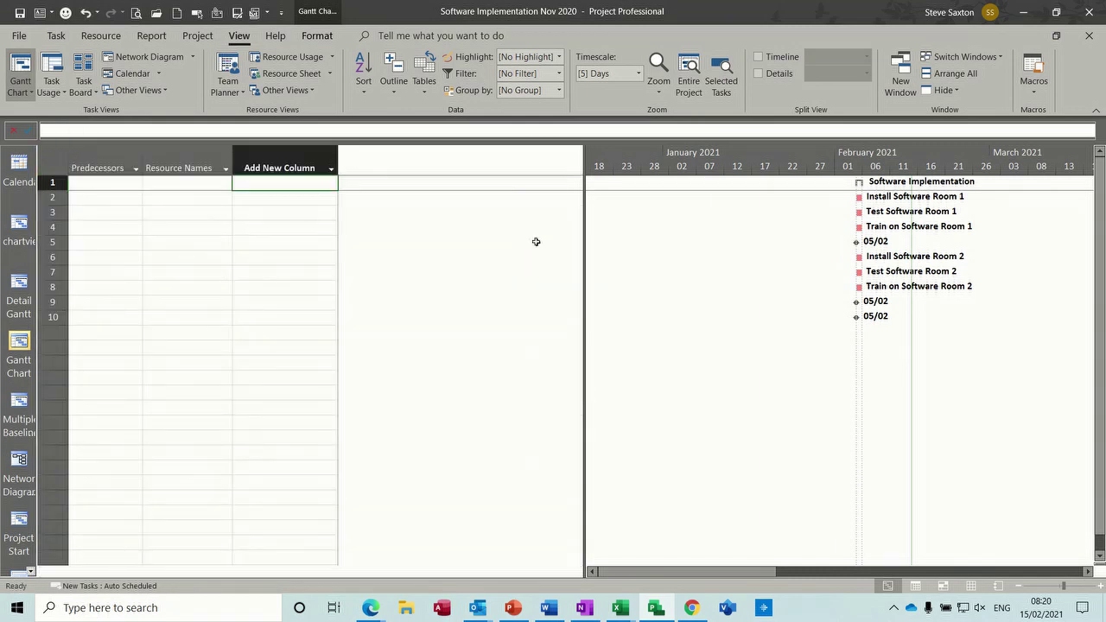
left_click_drag(582, 253, 69, 232)
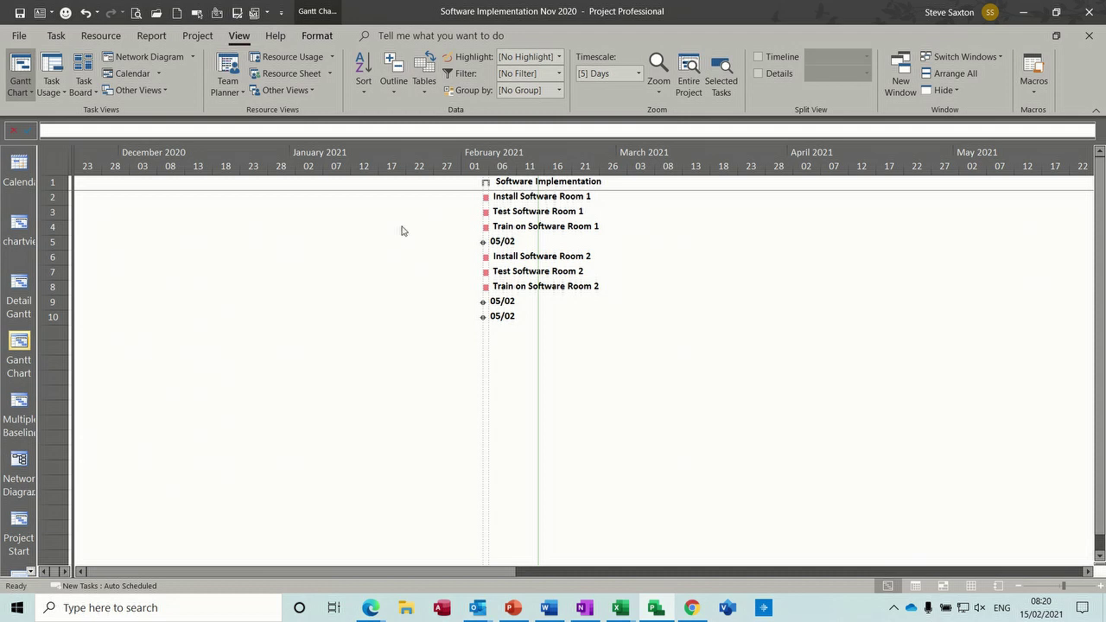
left_click(423, 92)
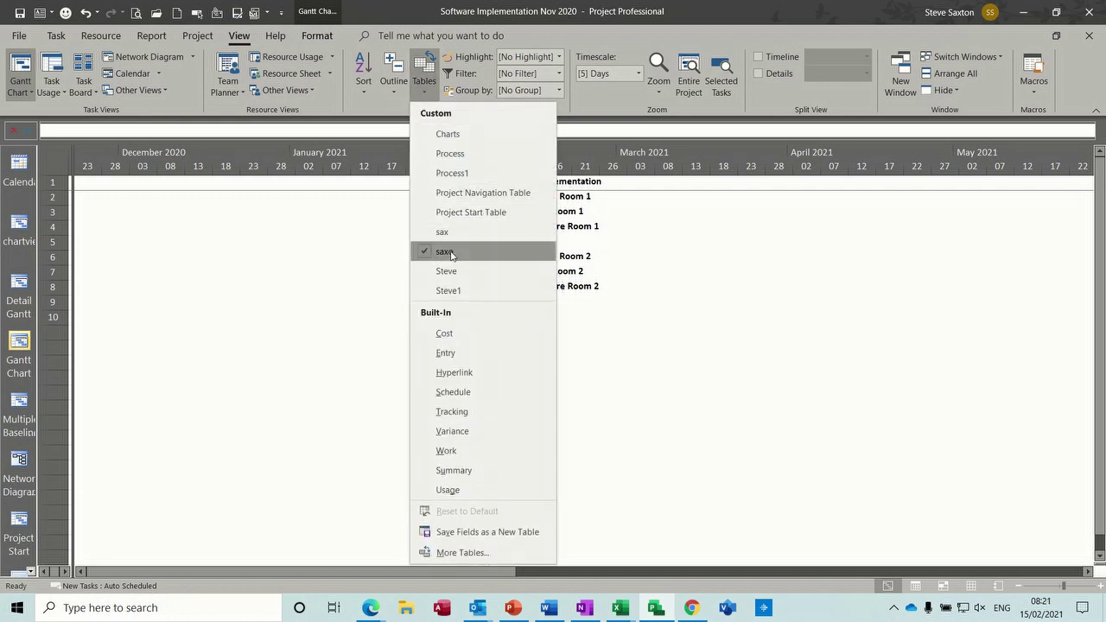
left_click(224, 91)
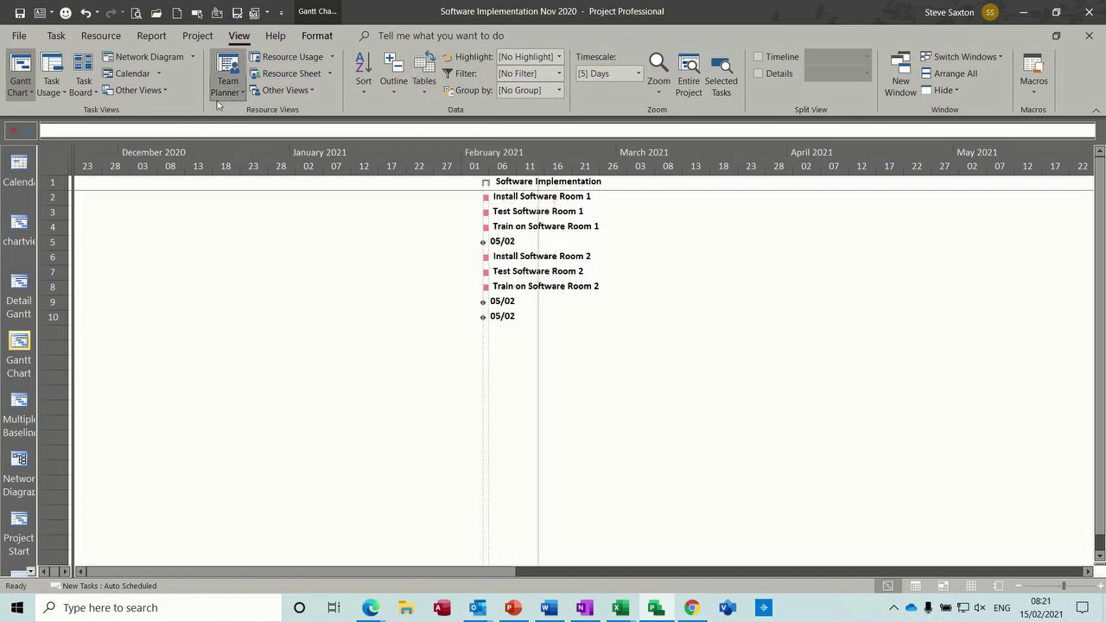
Copy the saxo table from Software Implementation Nov 2020 to Global.MPT with the Organizer.
left_click(308, 90)
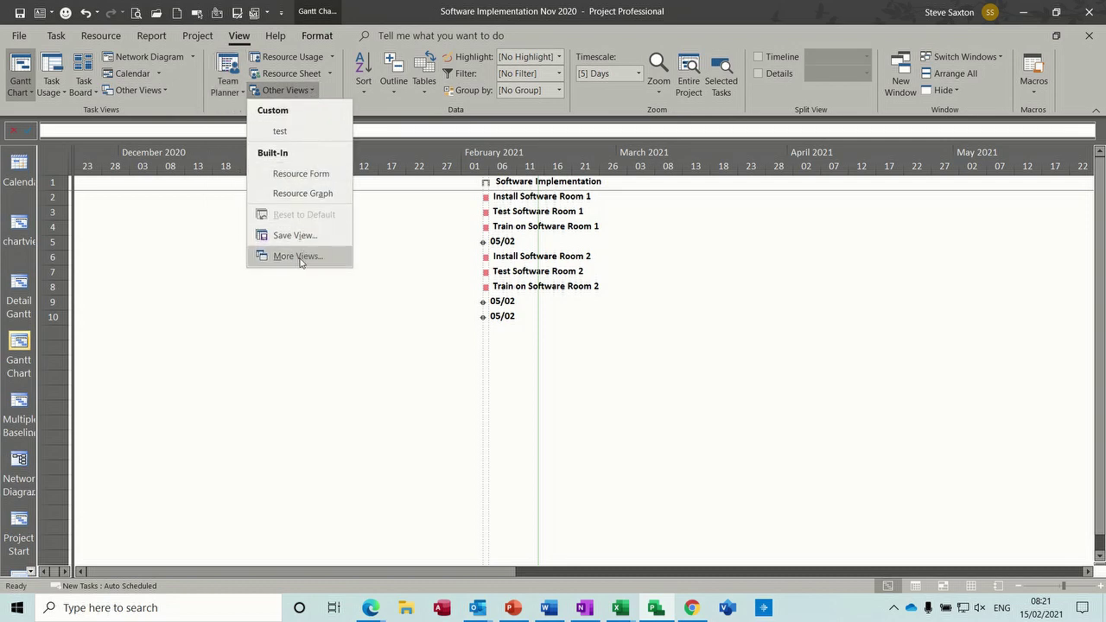
left_click(297, 256)
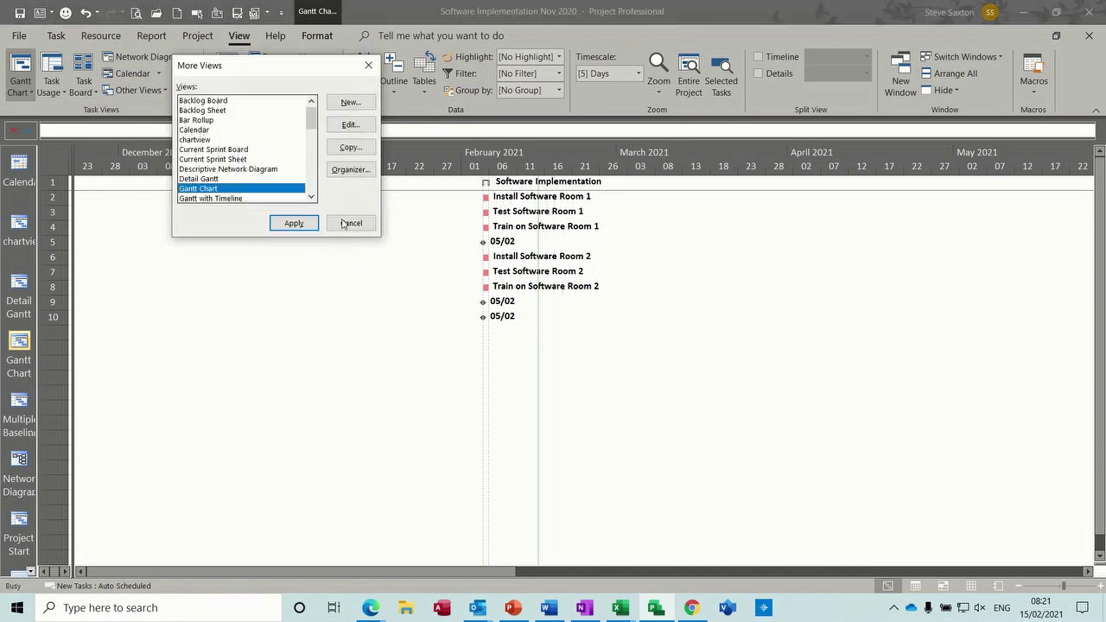
left_click(351, 172)
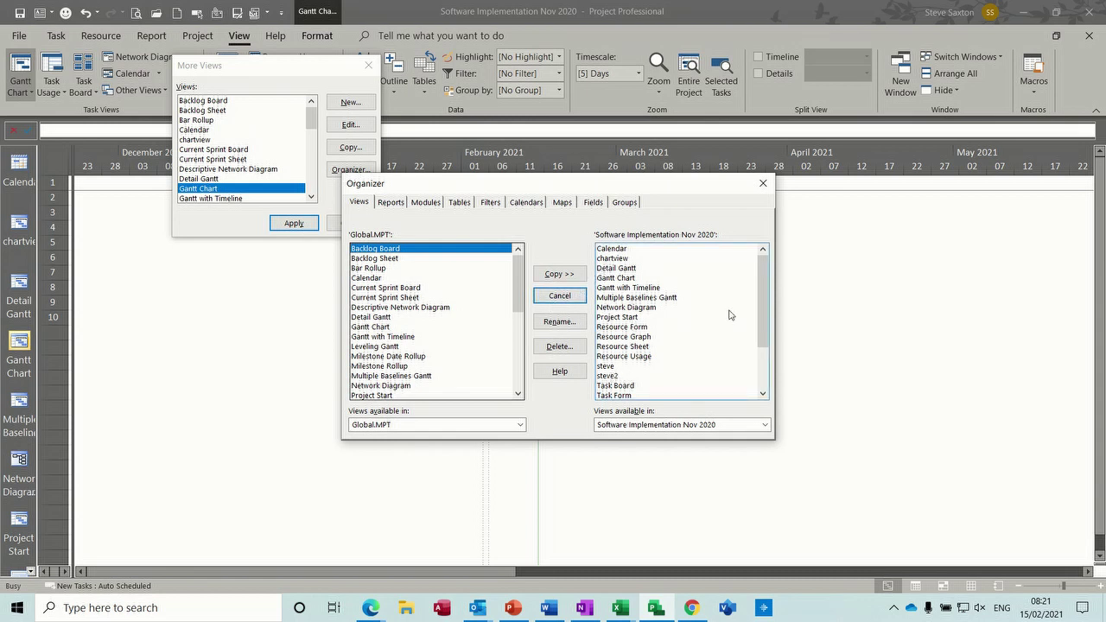
left_click_drag(765, 308, 766, 344)
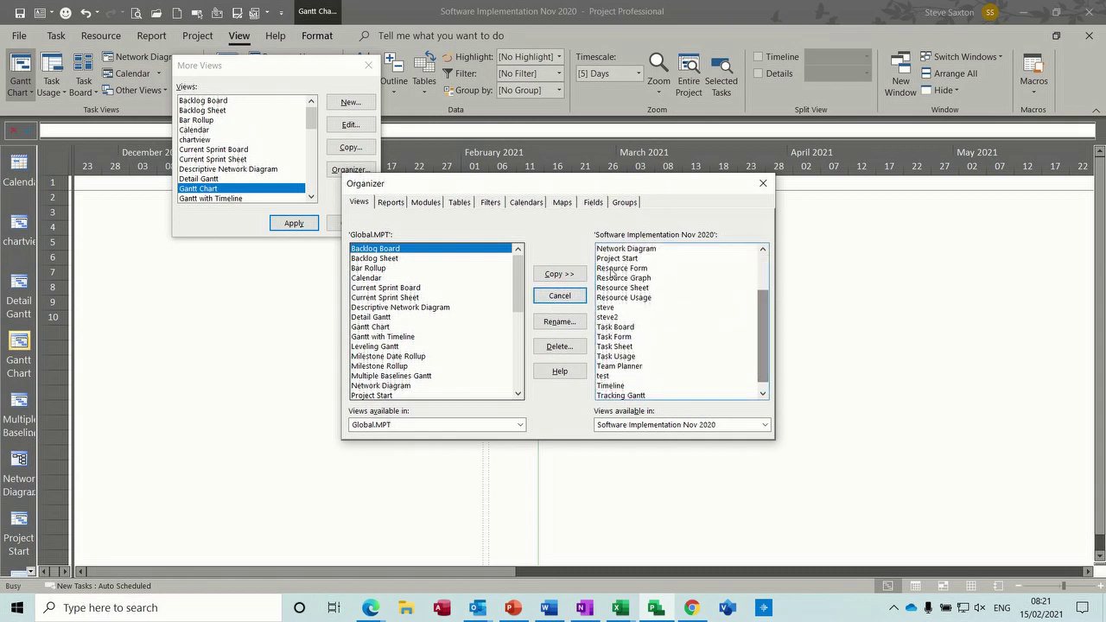
left_click(456, 202)
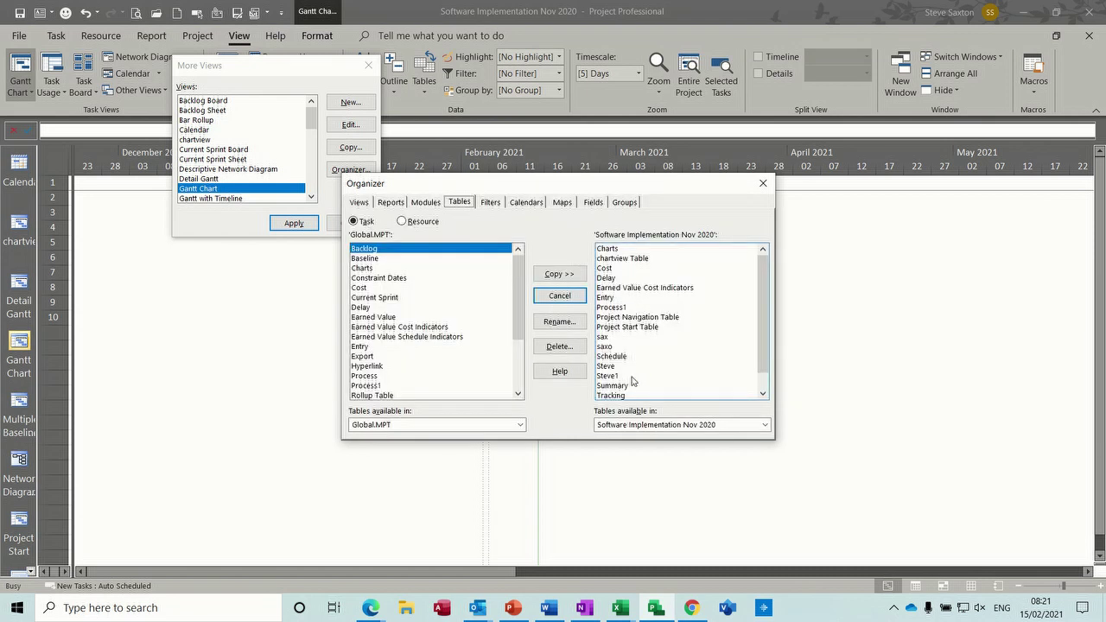
left_click(607, 347)
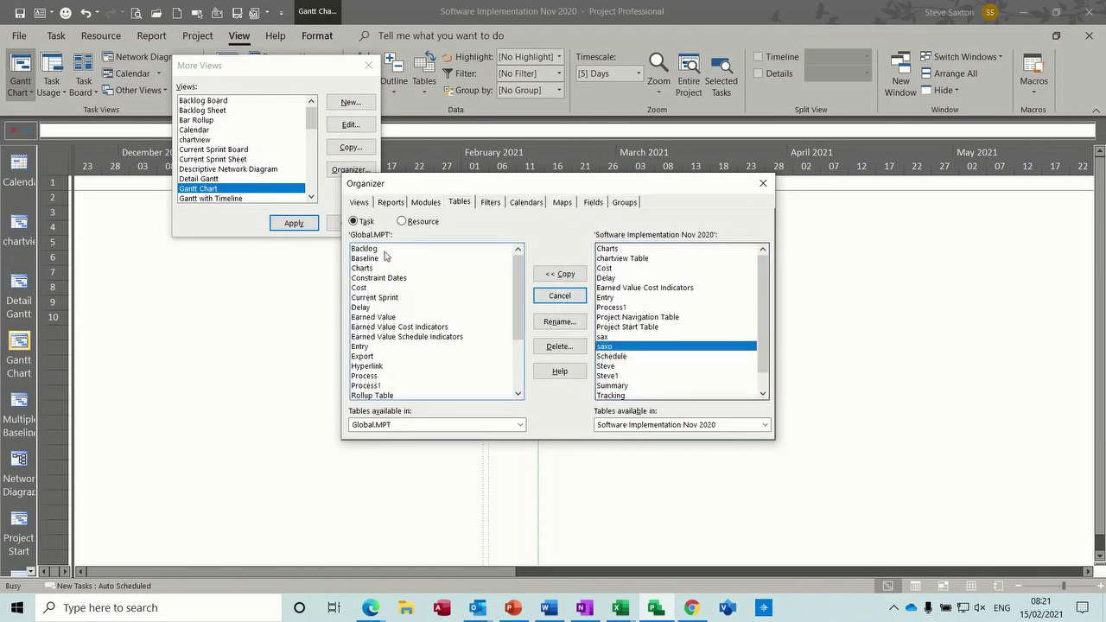
left_click(569, 275)
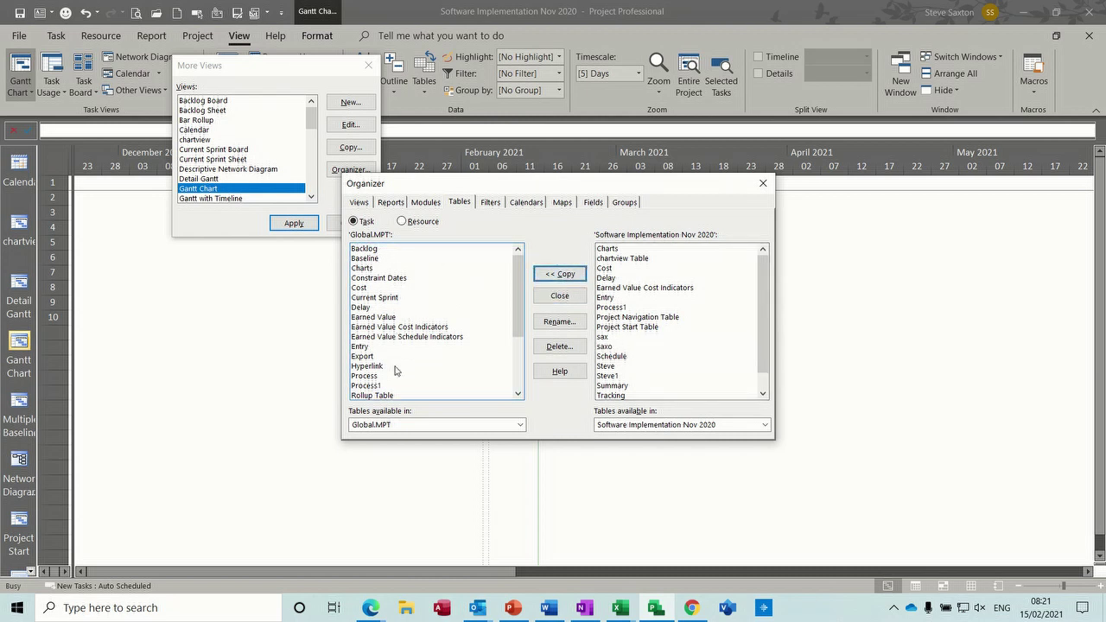
left_click_drag(517, 270, 518, 314)
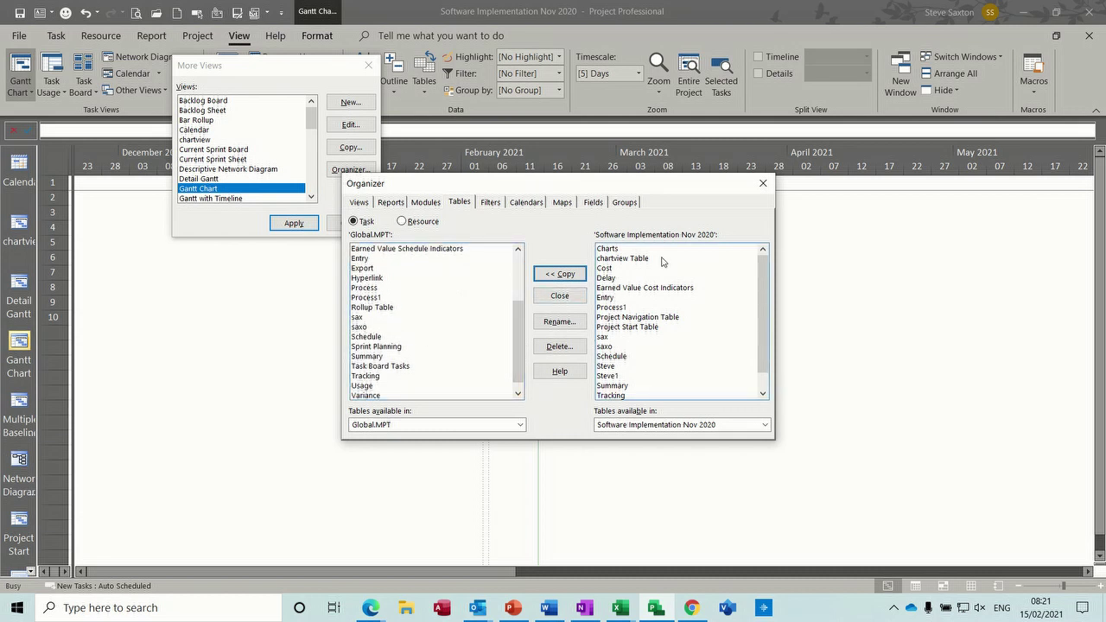
left_click(561, 295)
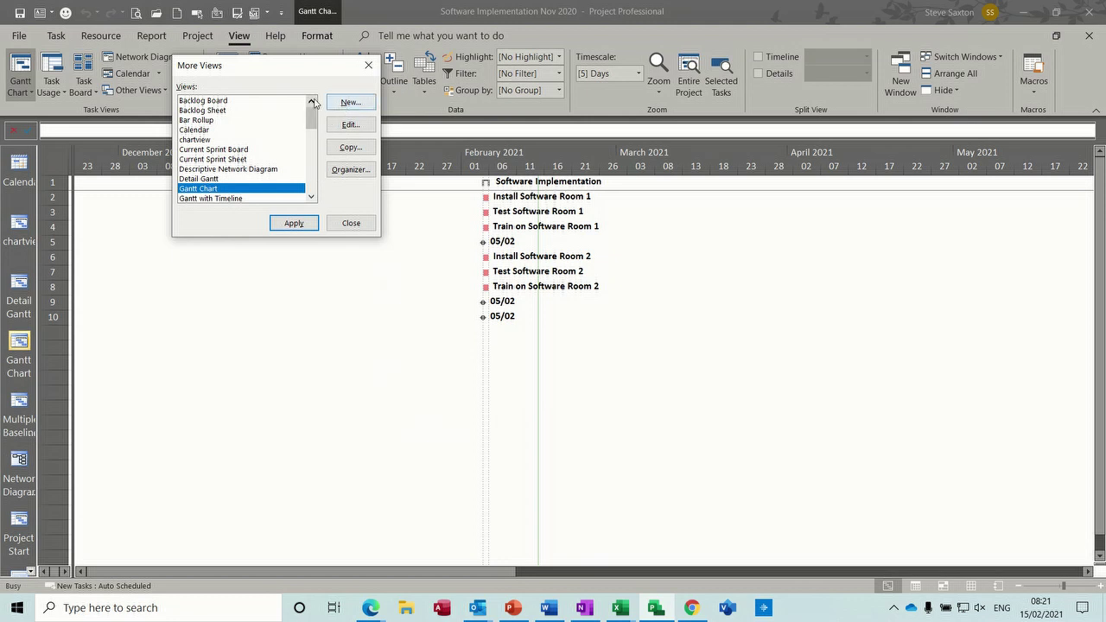
Start defining a new single view named test with the Gantt Chart screen and the saxo table.
left_click_drag(309, 120, 312, 130)
left_click(352, 109)
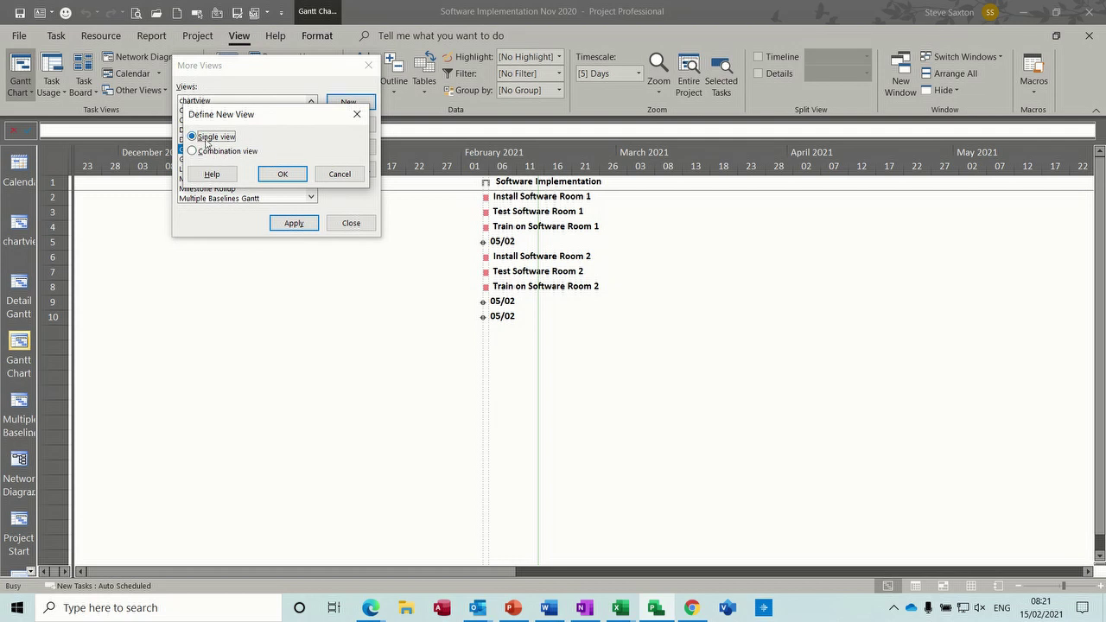
left_click(281, 174)
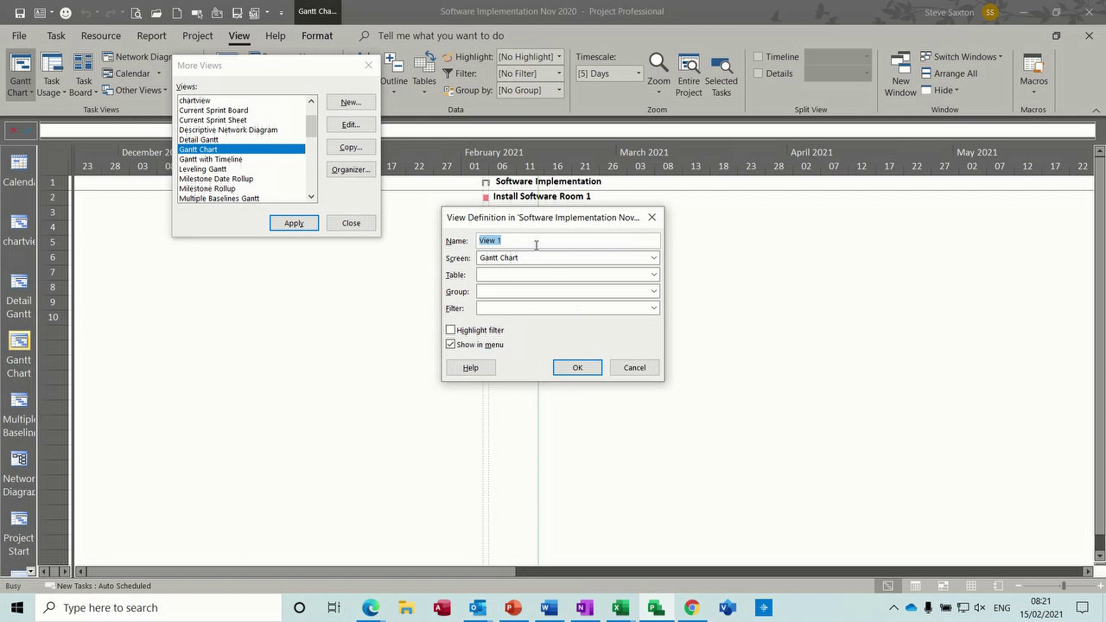
type("test")
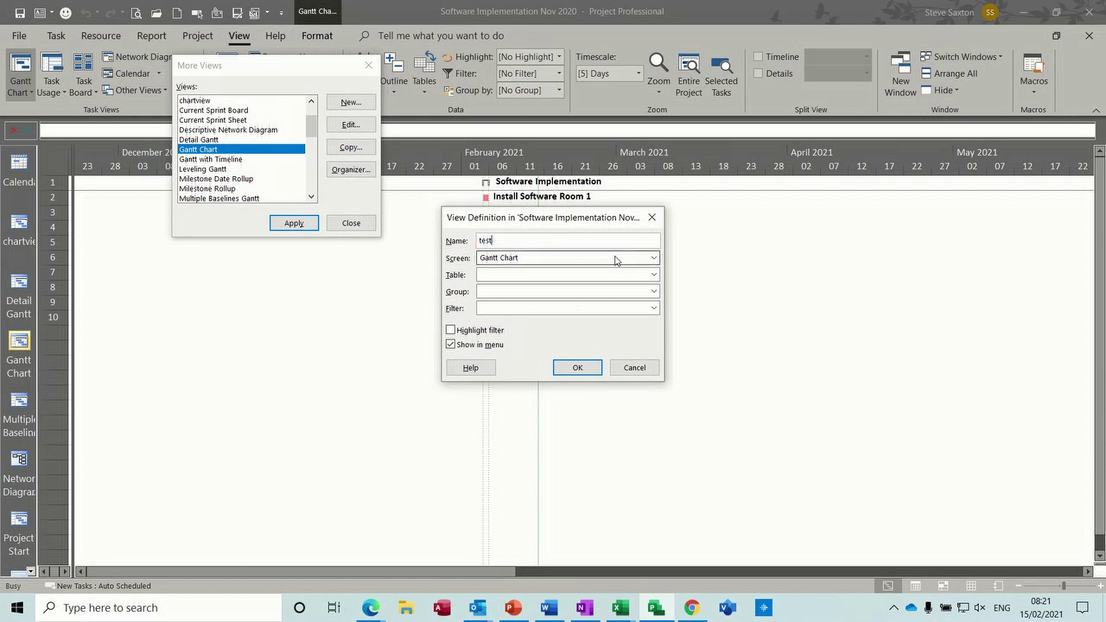
left_click(654, 259)
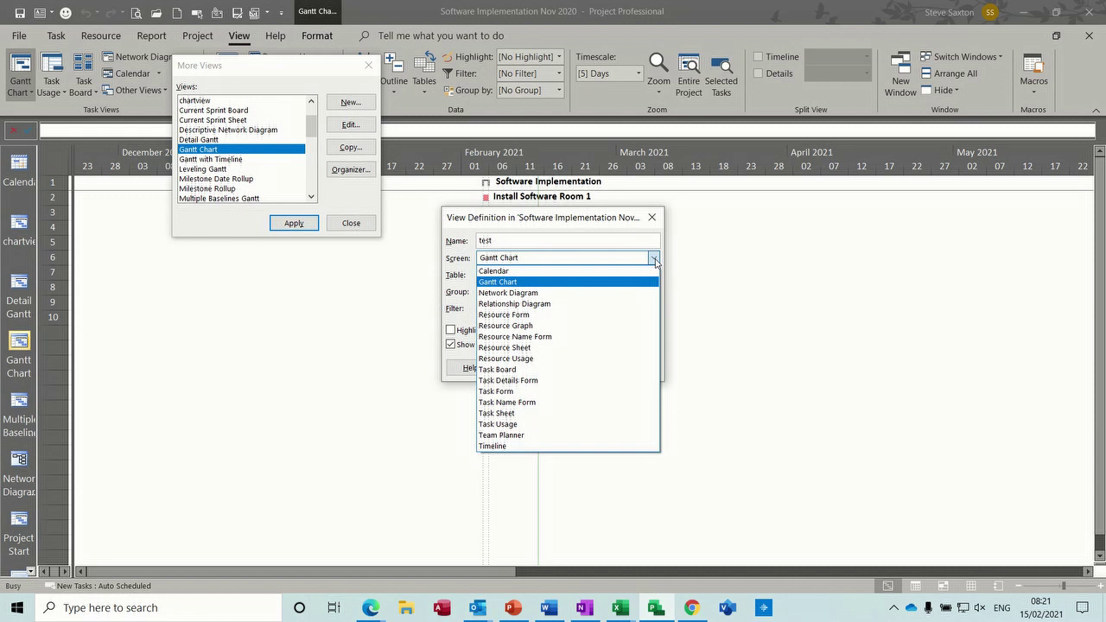
left_click(655, 260)
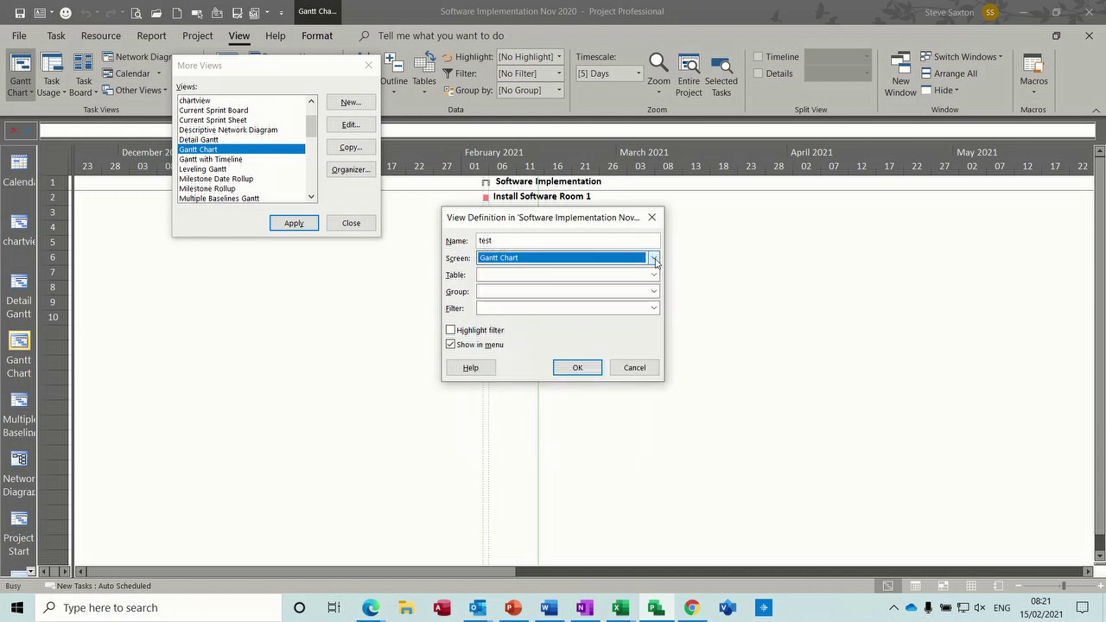
left_click(652, 276)
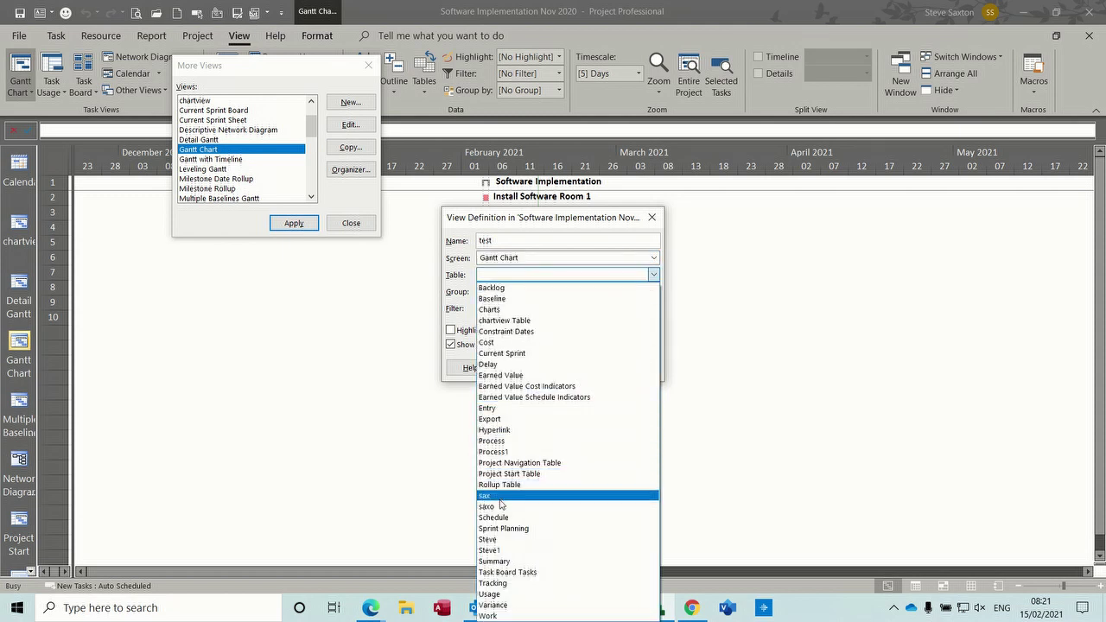
left_click(503, 507)
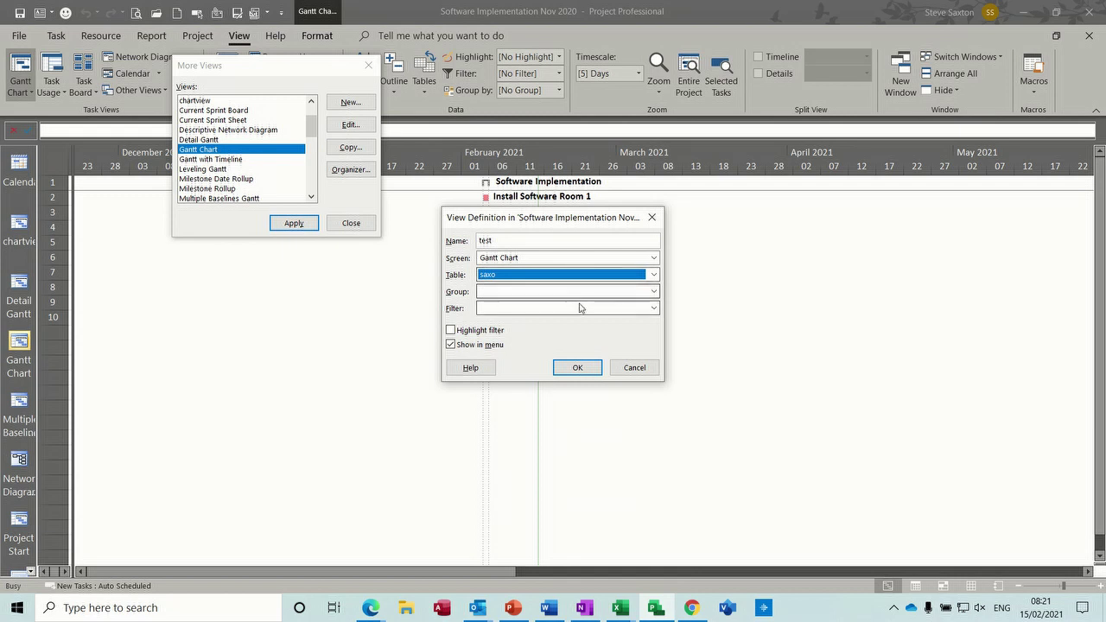
Set the new view's group to No Group and its filter to All Tasks.
left_click(654, 292)
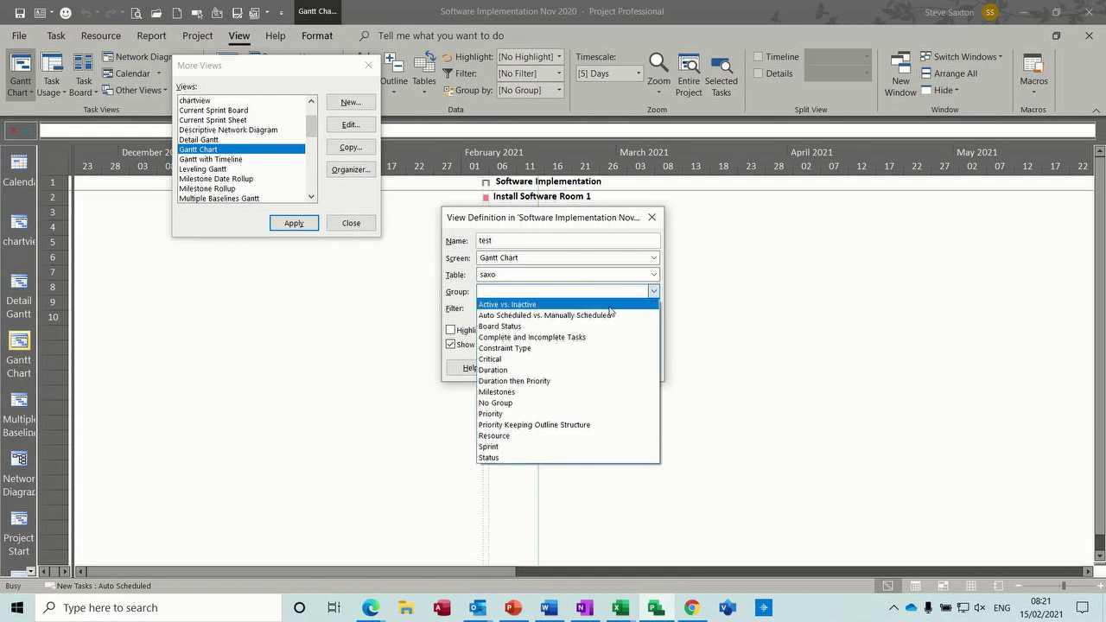
left_click(516, 403)
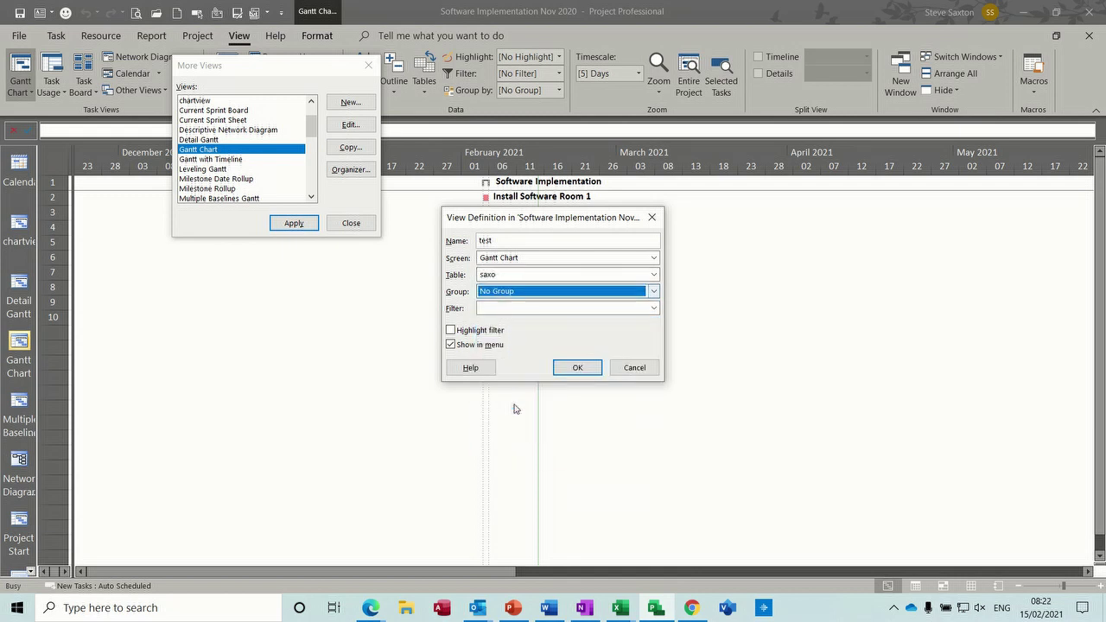
left_click(654, 308)
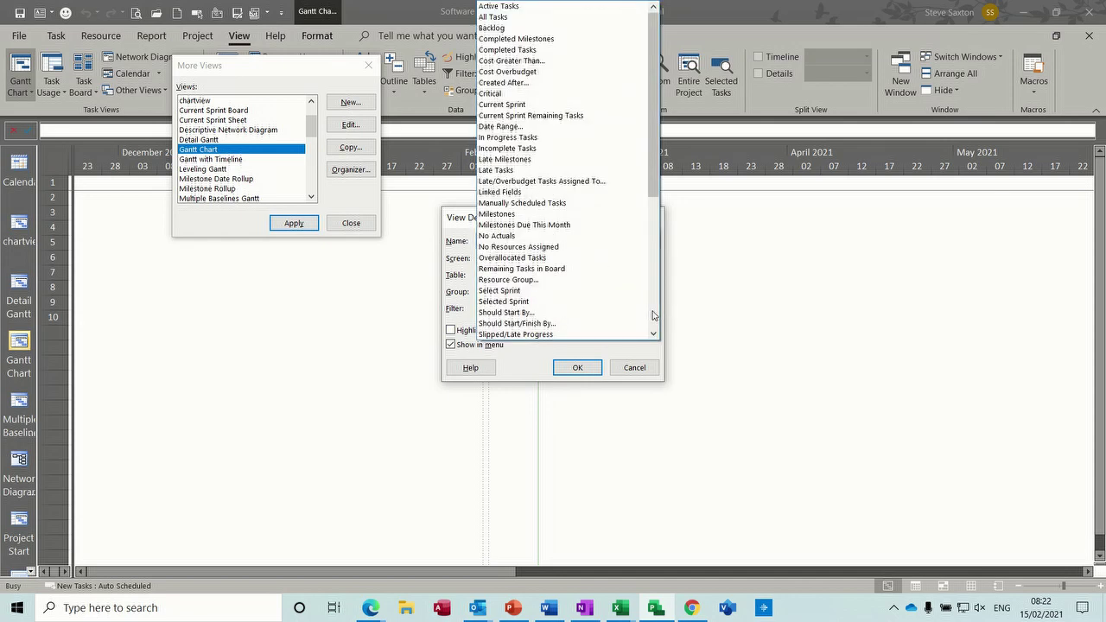
left_click(498, 18)
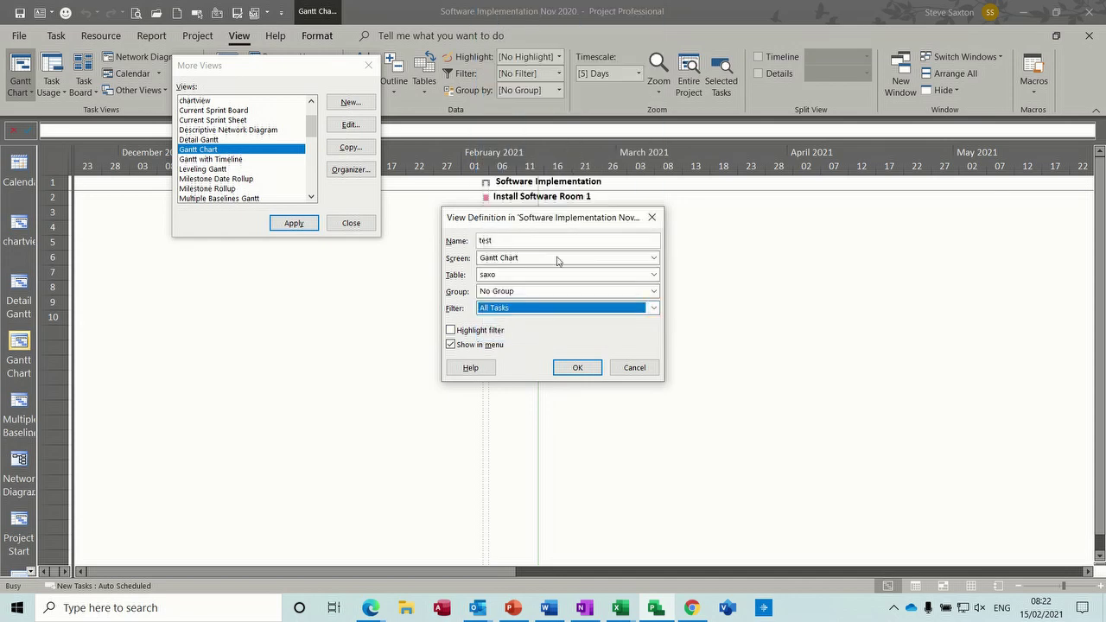
Rename the new view definition test1, save it and apply the view.
left_click(577, 368)
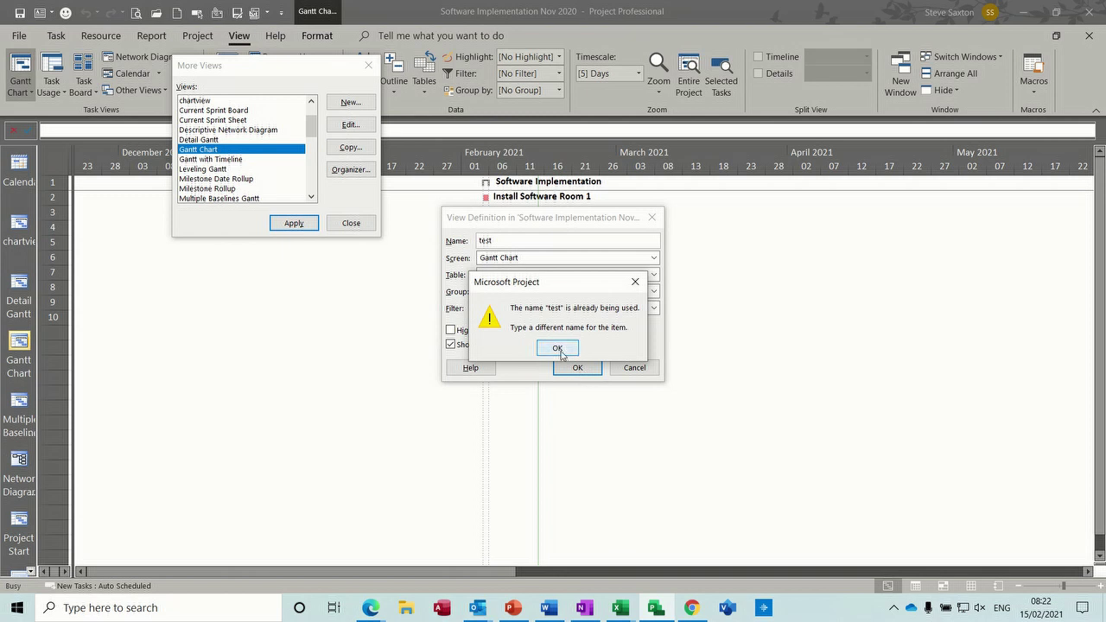
left_click(557, 348)
left_click(503, 241)
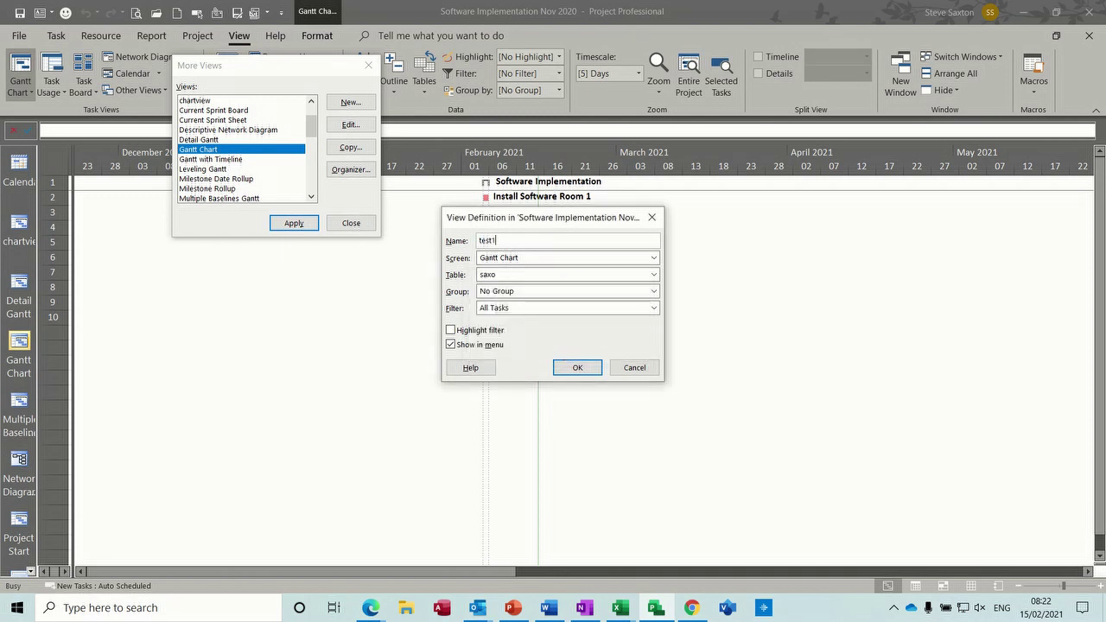
left_click(576, 367)
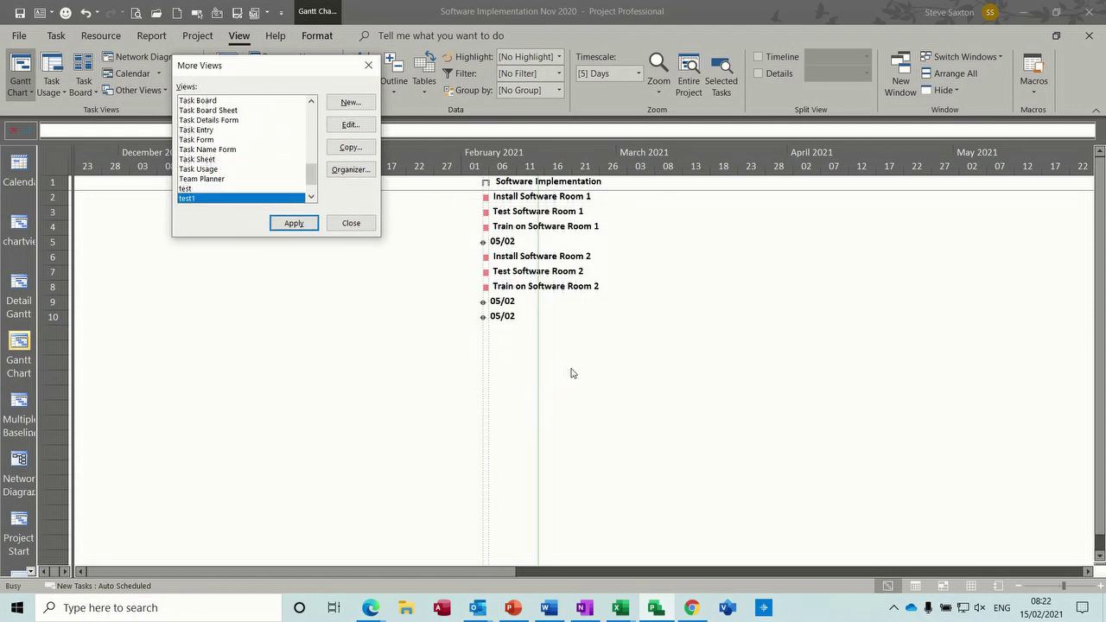
left_click(294, 223)
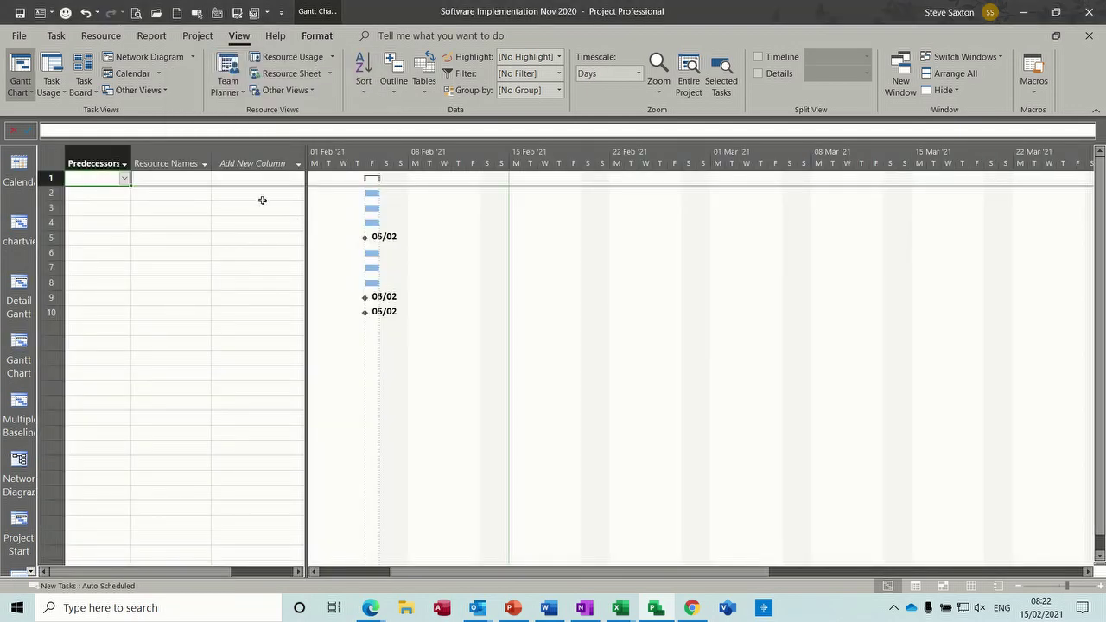
Paste the copied Excel chart into the test1 view as a linked Microsoft Excel Chart.
left_click(55, 35)
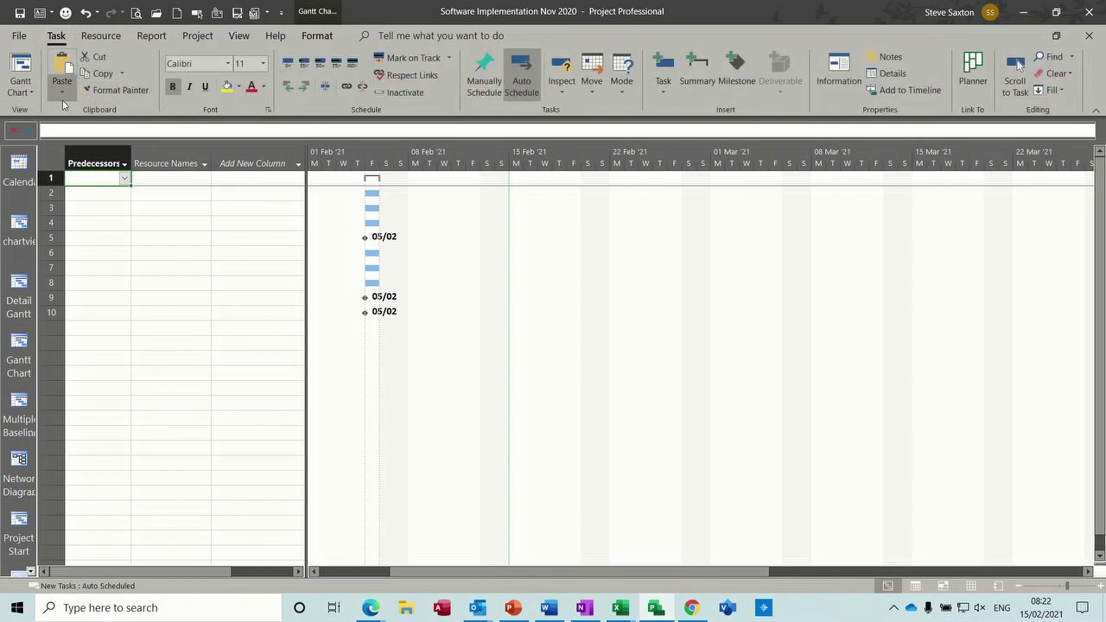
left_click(58, 93)
left_click(88, 157)
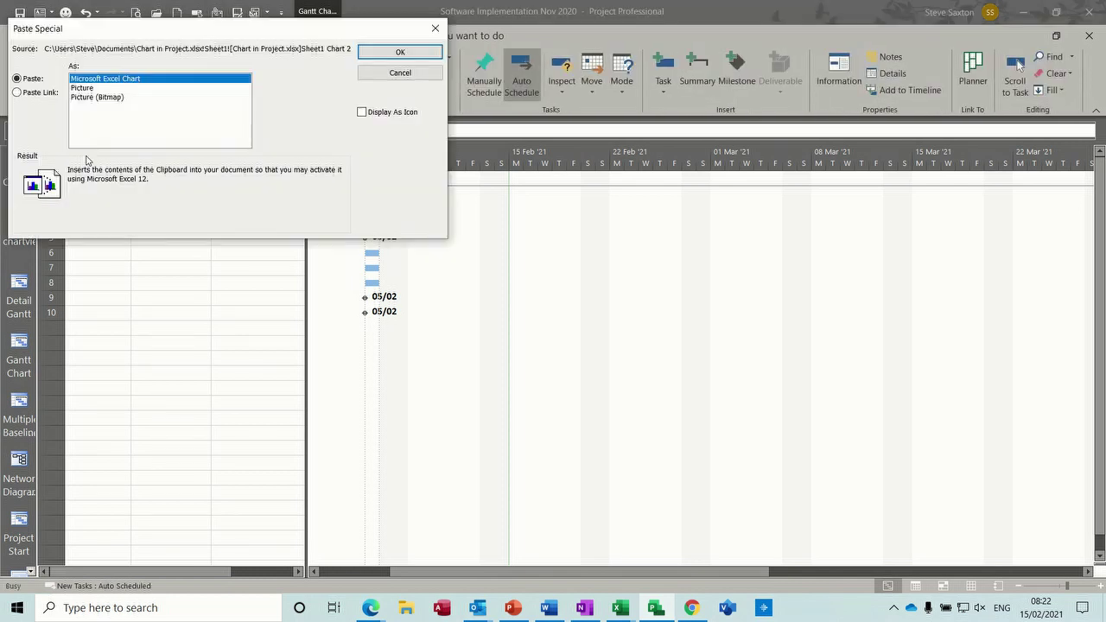
left_click(43, 94)
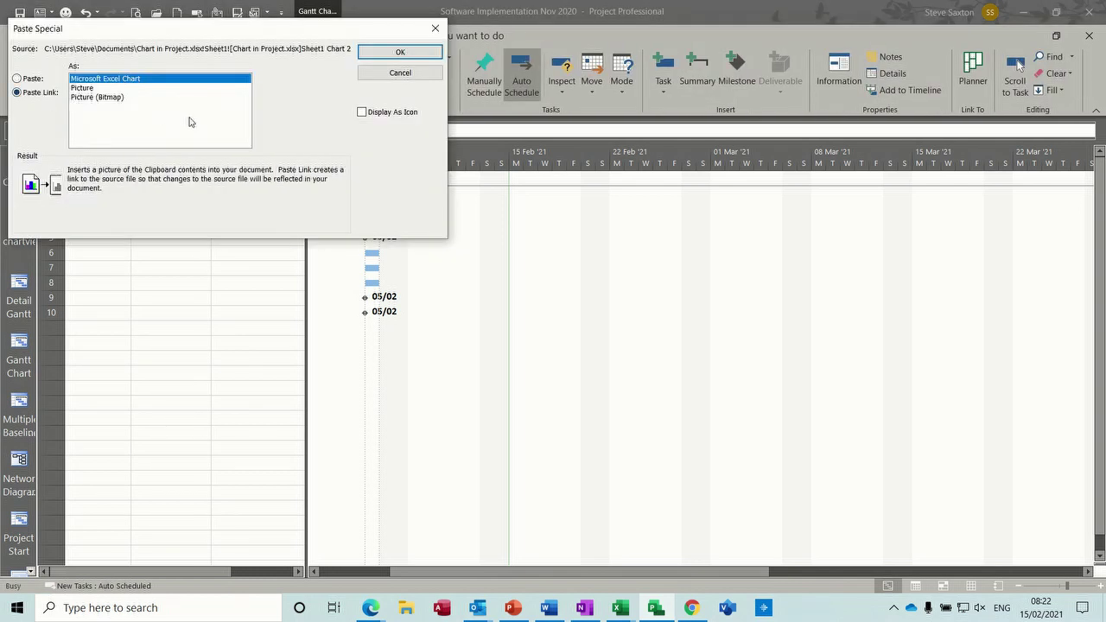
left_click(399, 53)
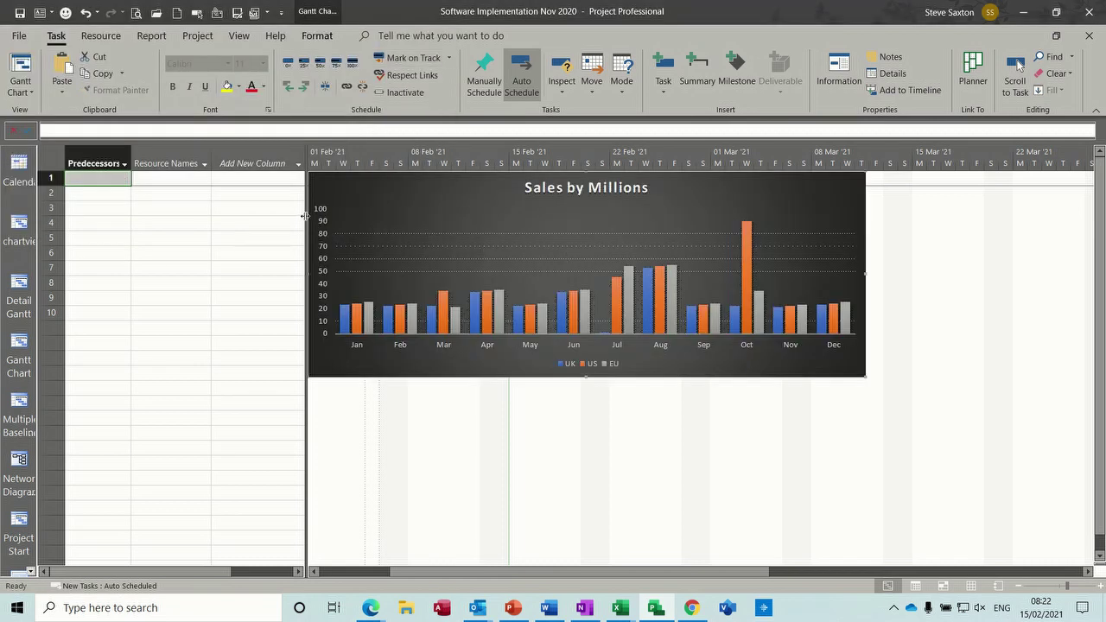
Shrink the table area to almost nothing and move the Sales by Millions chart close to the row numbers.
left_click_drag(306, 216, 68, 206)
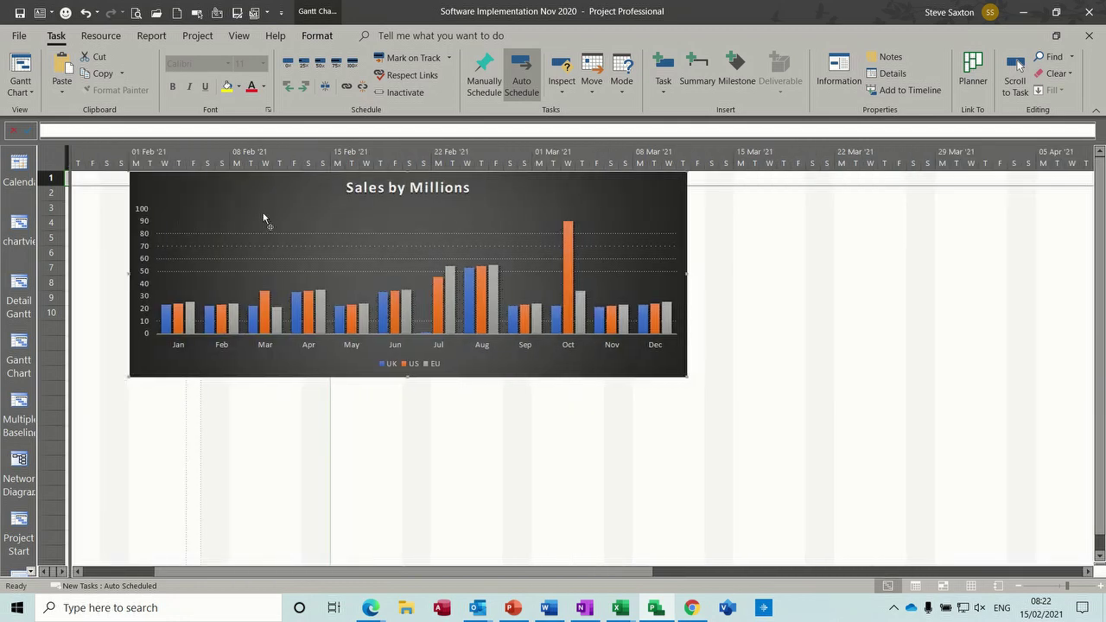
left_click_drag(259, 209, 213, 219)
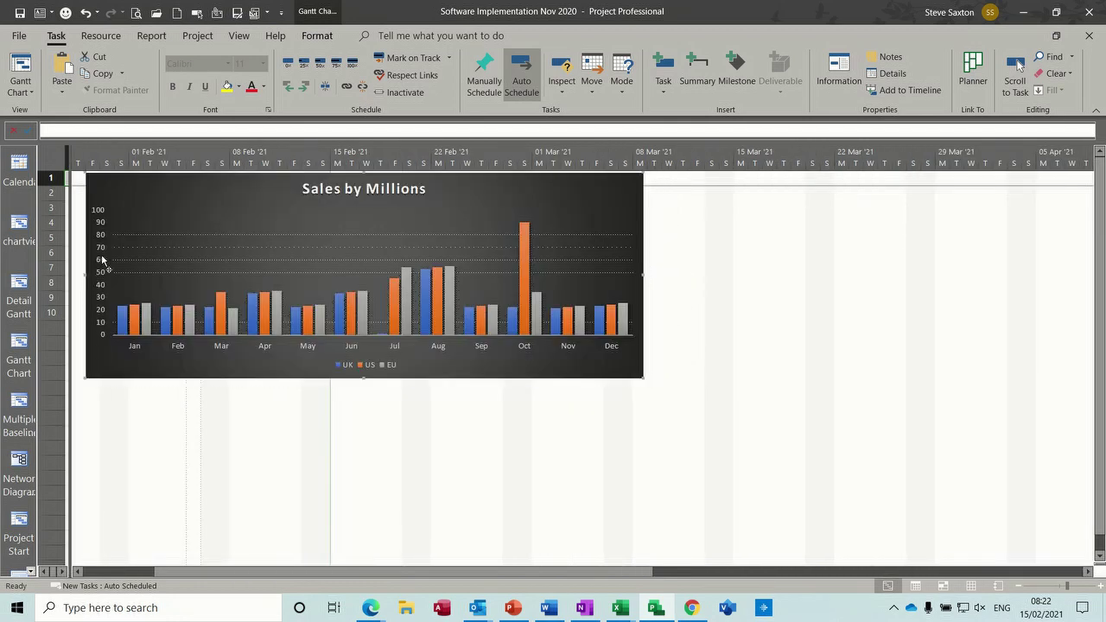
Display the chartview view with its Weight chart, and apply the test1 view from the full list of views.
left_click(19, 223)
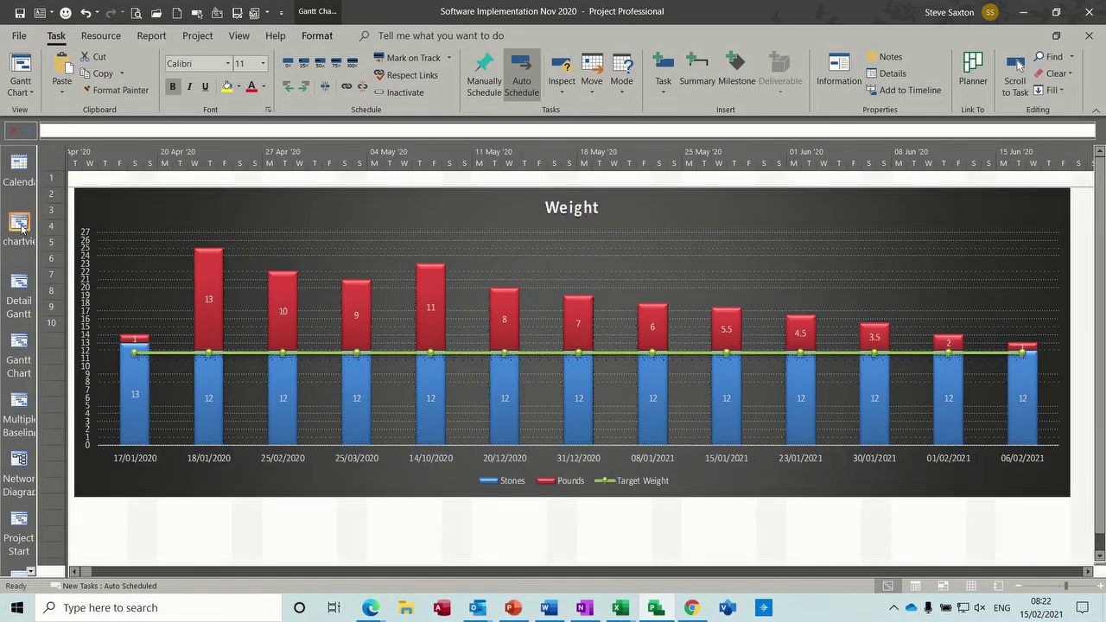
left_click(239, 36)
left_click(269, 91)
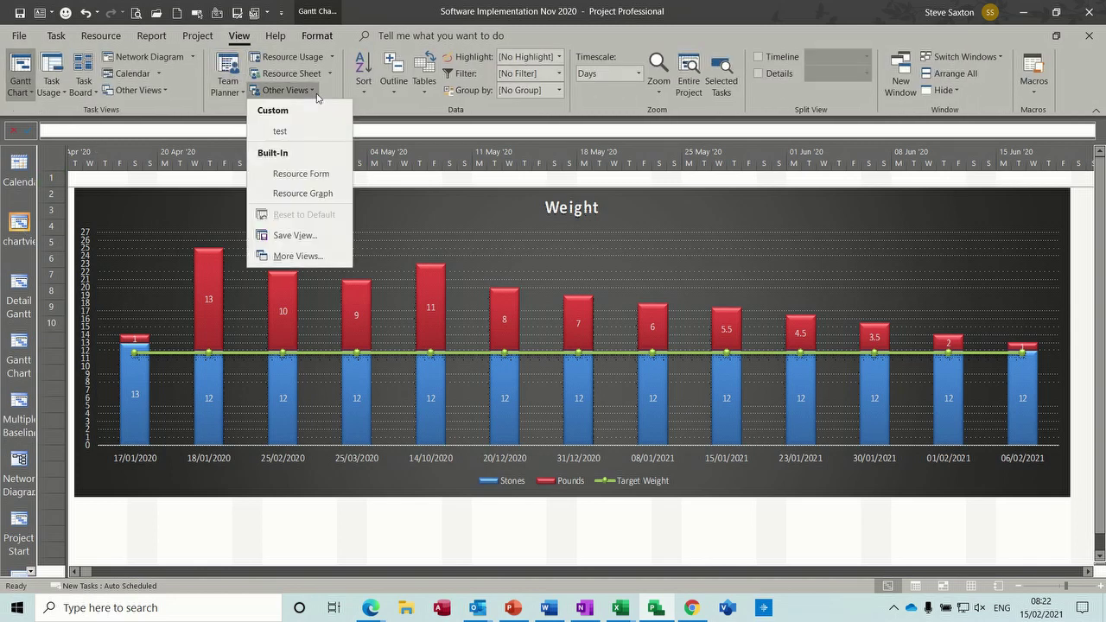
left_click(297, 256)
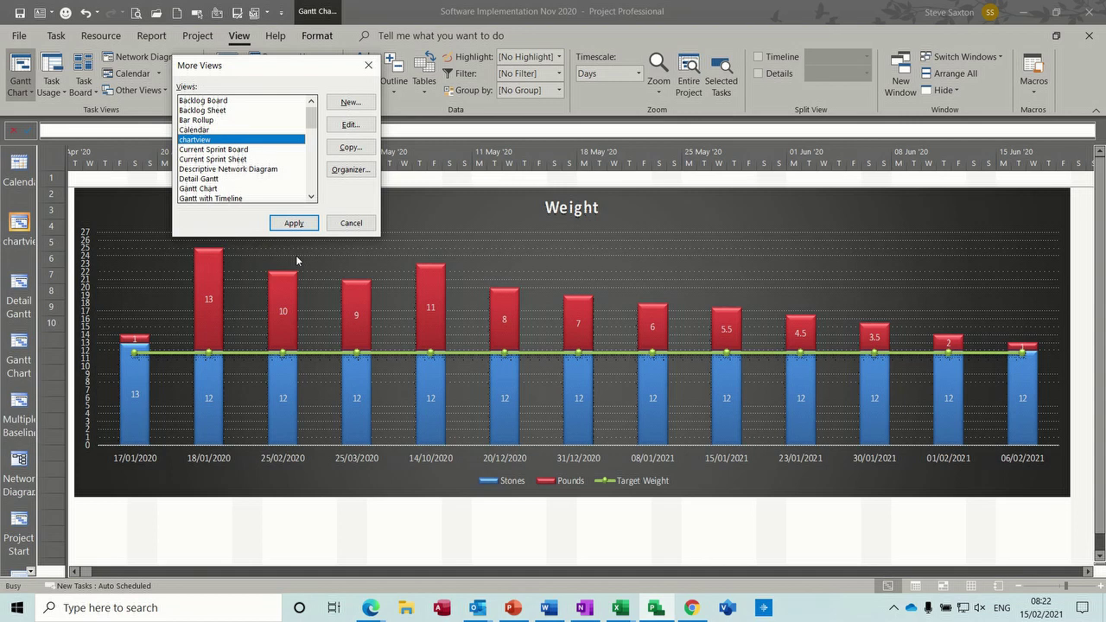
left_click_drag(314, 129, 322, 195)
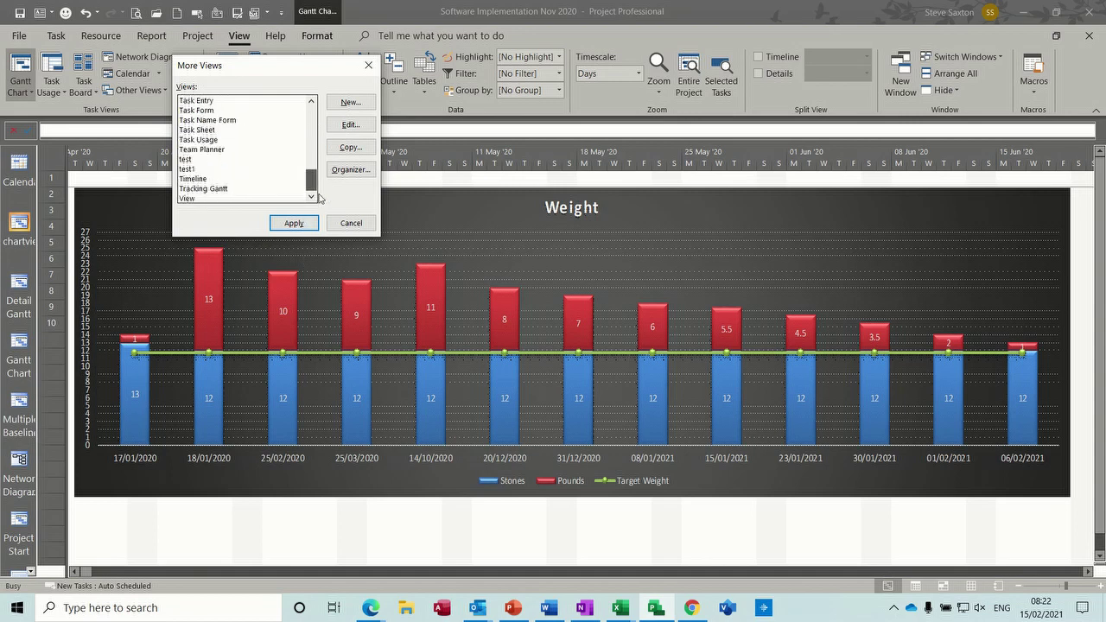
left_click(218, 171)
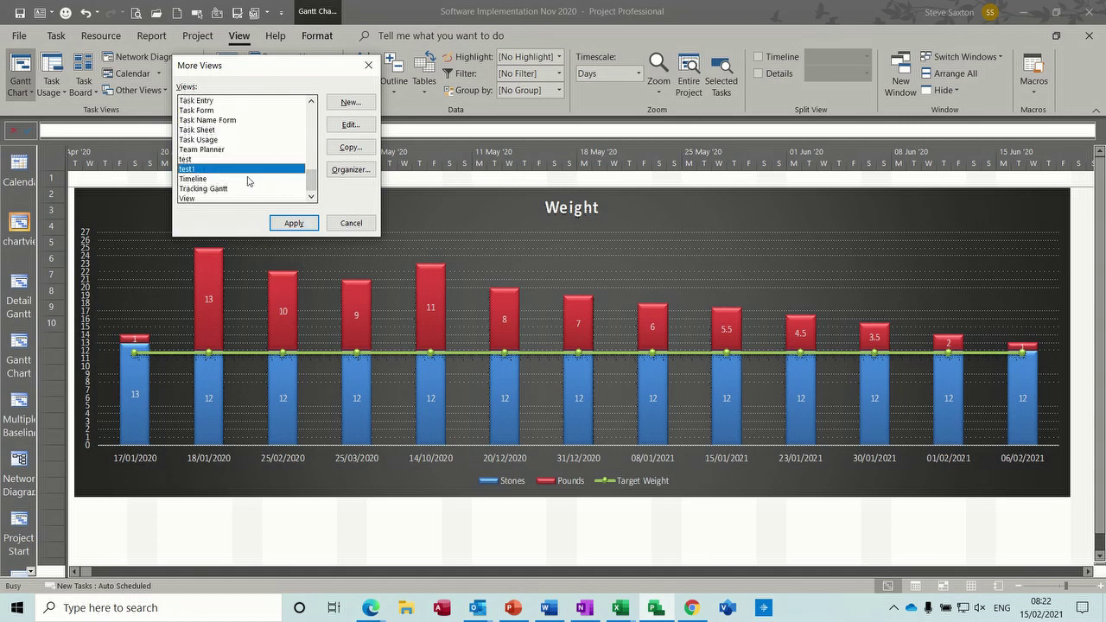
left_click(295, 223)
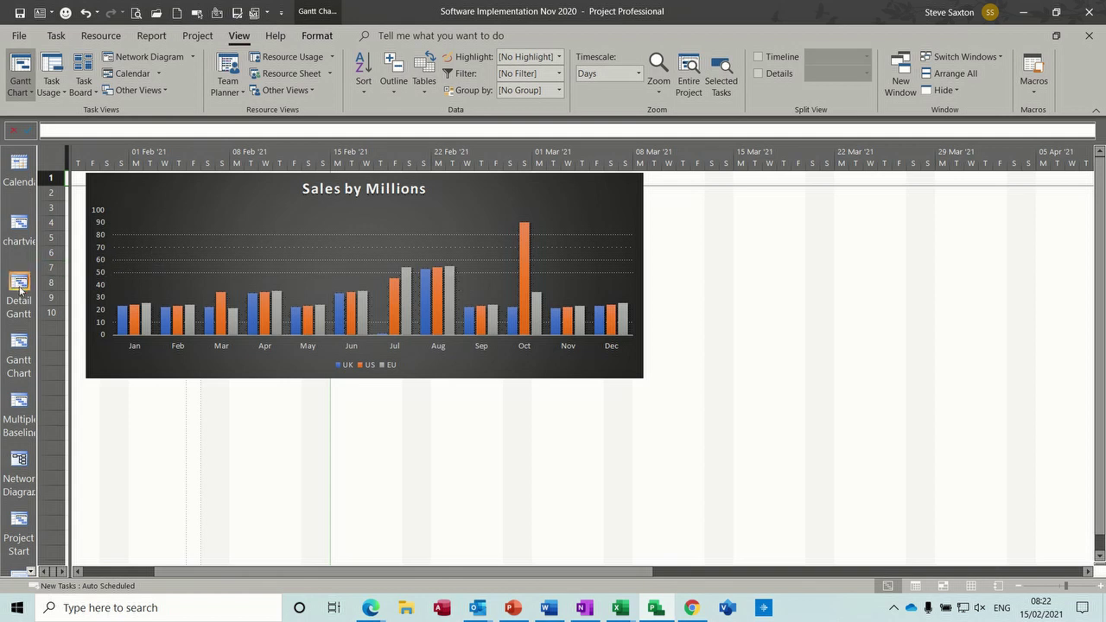
Widen the table area of the Gantt Chart view up to the Add New Column heading and return to the chartview view.
left_click(19, 342)
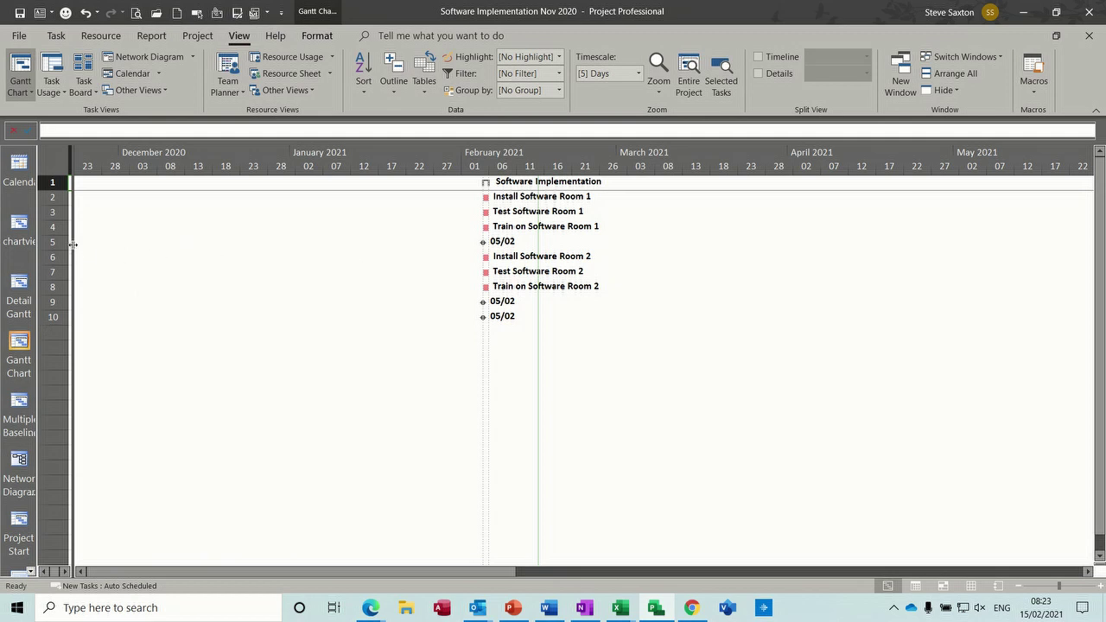
left_click_drag(72, 244, 385, 279)
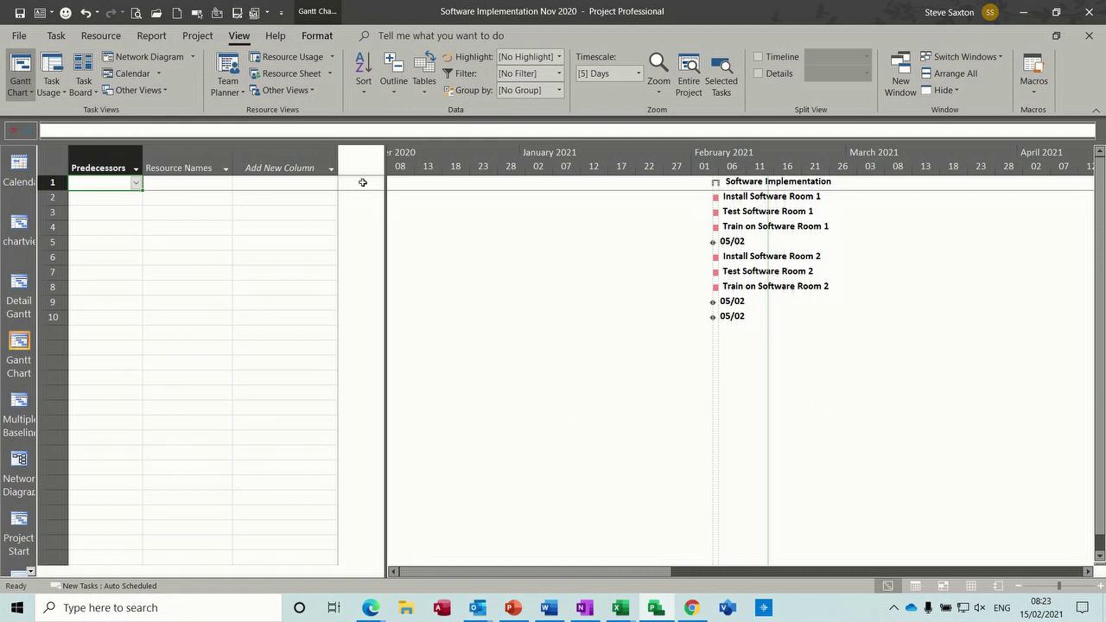
double_click(444, 296)
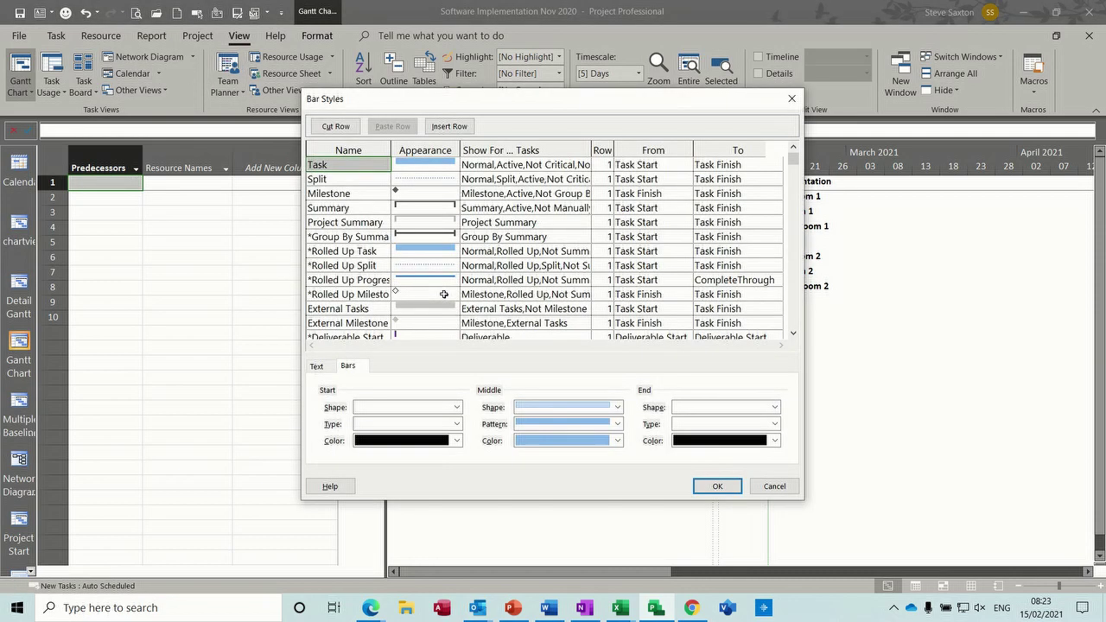
left_click(774, 486)
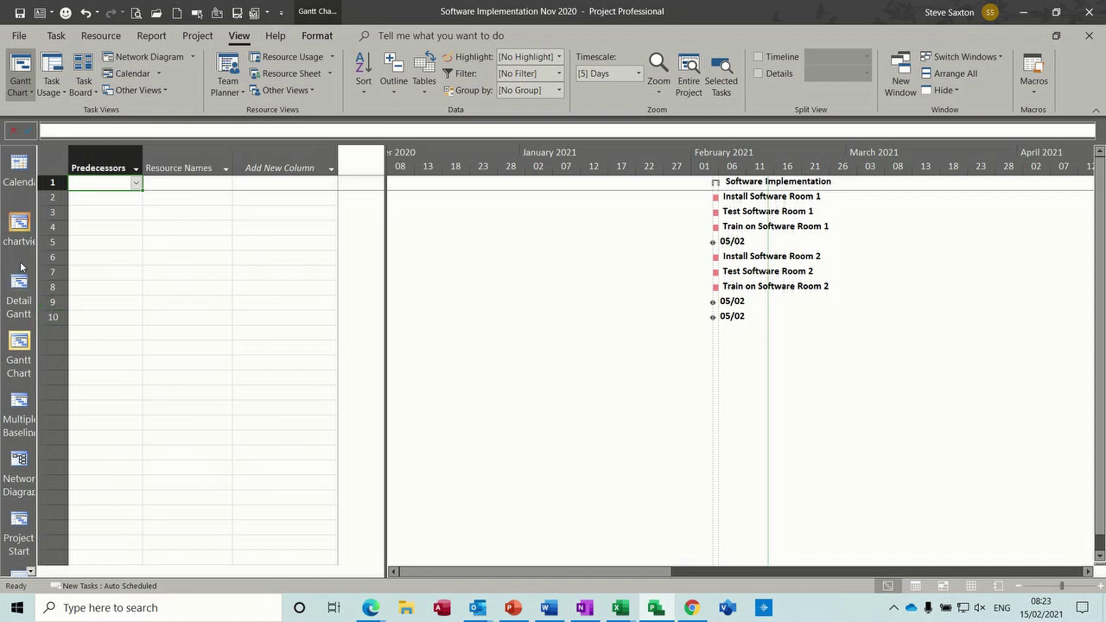
left_click(19, 225)
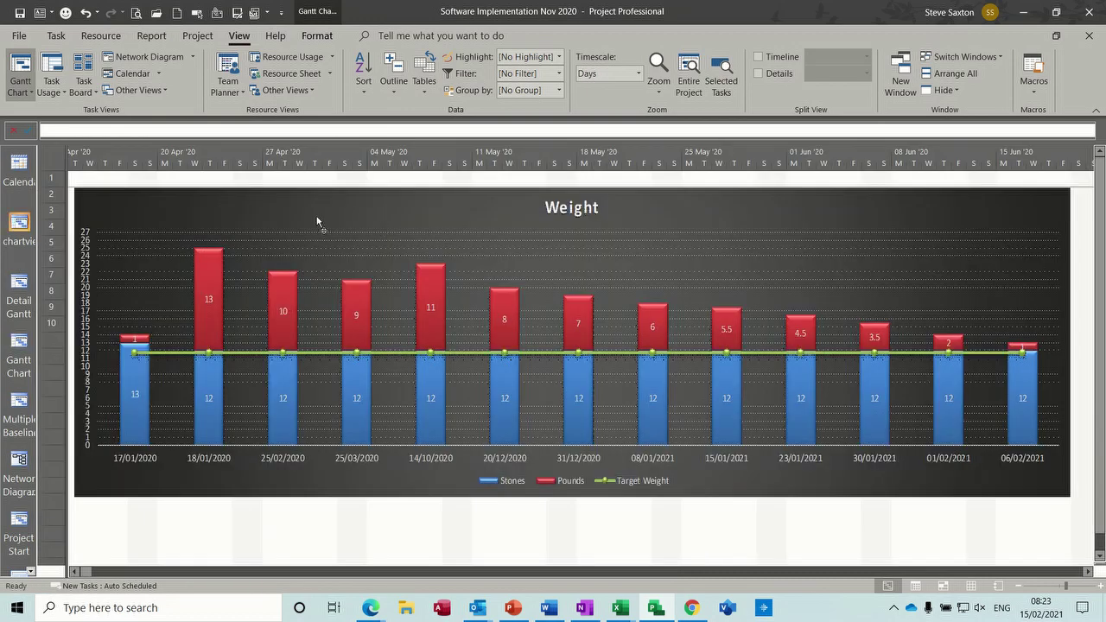